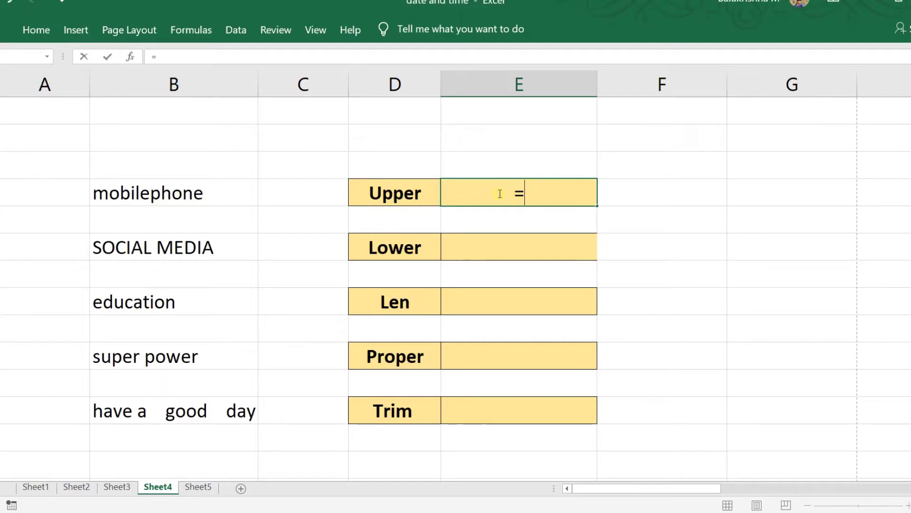
Complete the formula beside the Upper label with the UPPER function referencing B4, the mobilephone cell
{"action": "type", "text": "upper"}
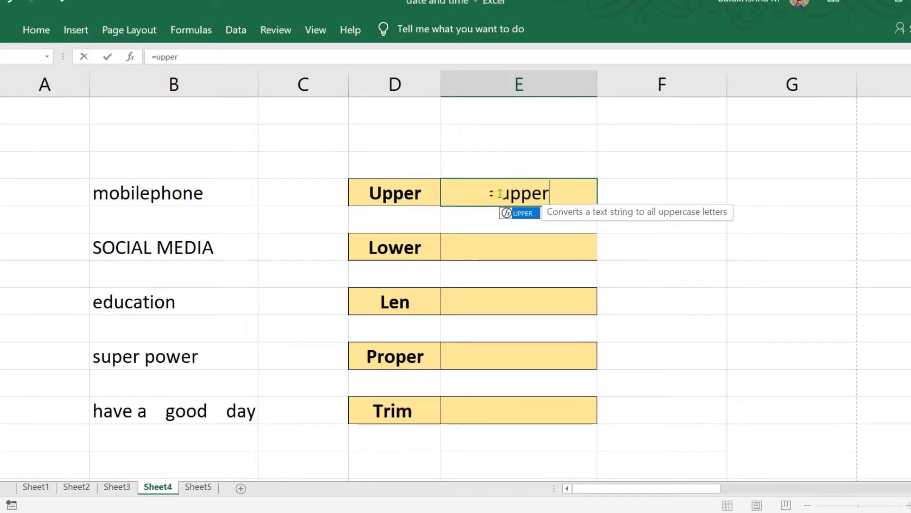
{"action": "type", "text": "("}
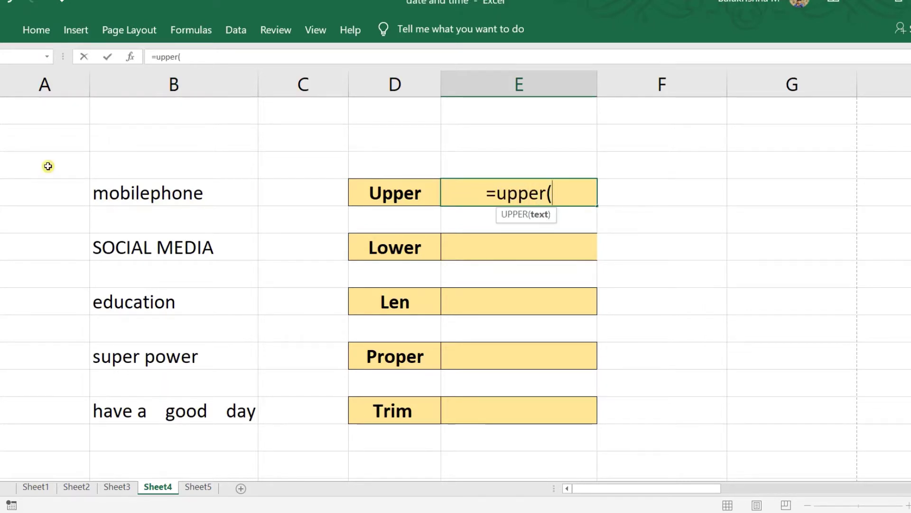
{"action": "left_click", "coordinate": [131, 194]}
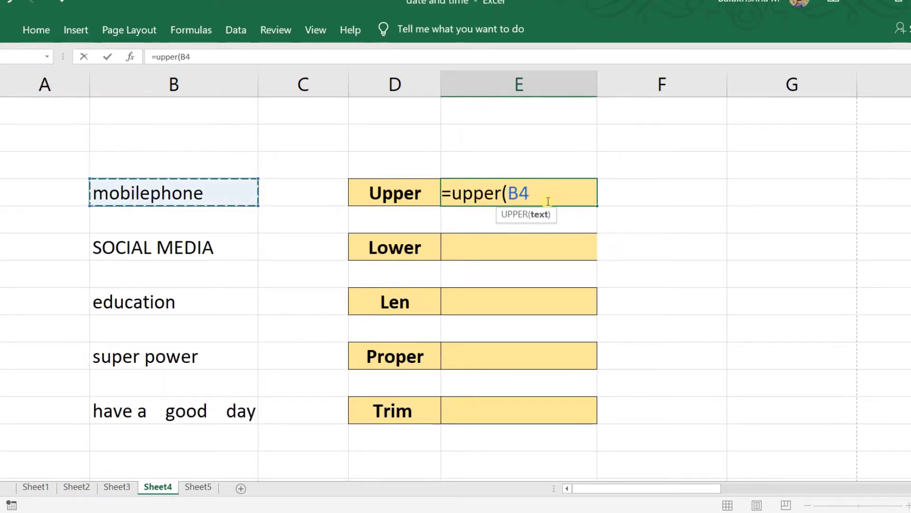
{"action": "key", "text": "Return"}
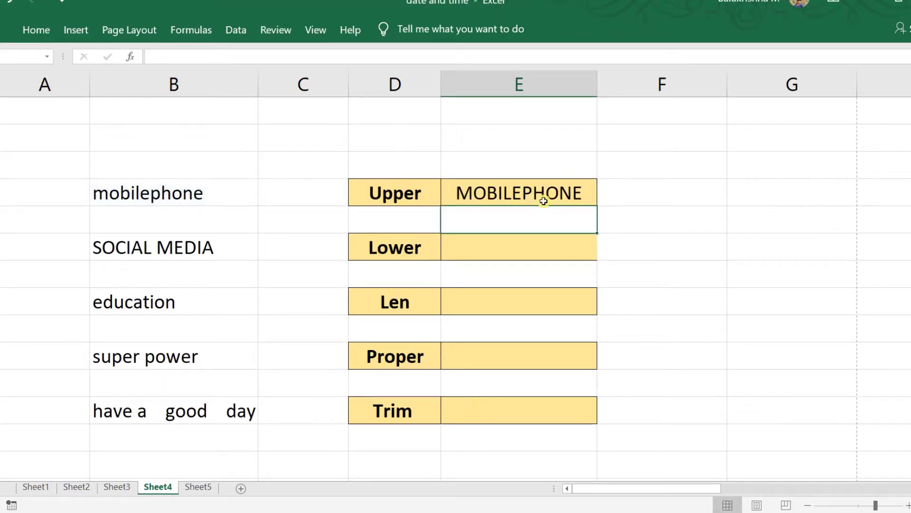
Enter a LOWER formula in the cell beside the Lower label, referencing the SOCIAL MEDIA cell in column B
{"action": "left_click", "coordinate": [525, 248]}
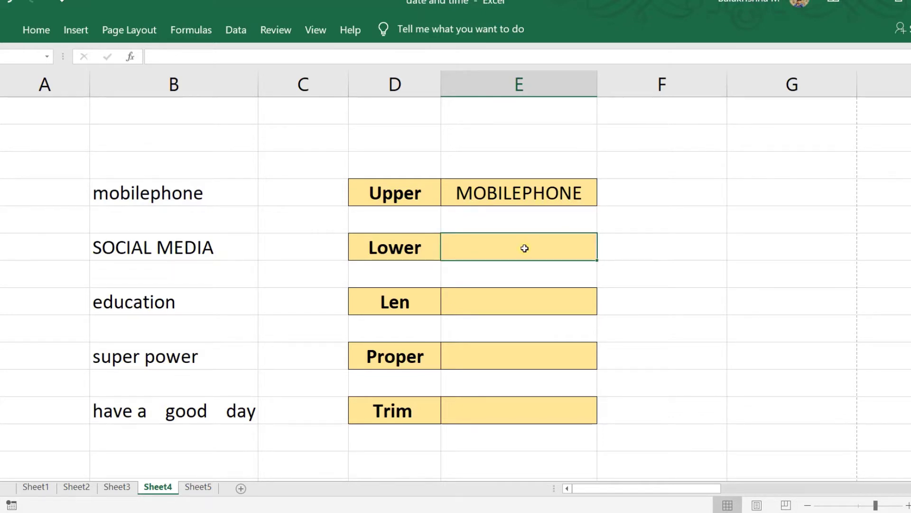
{"action": "type", "text": "=lower"}
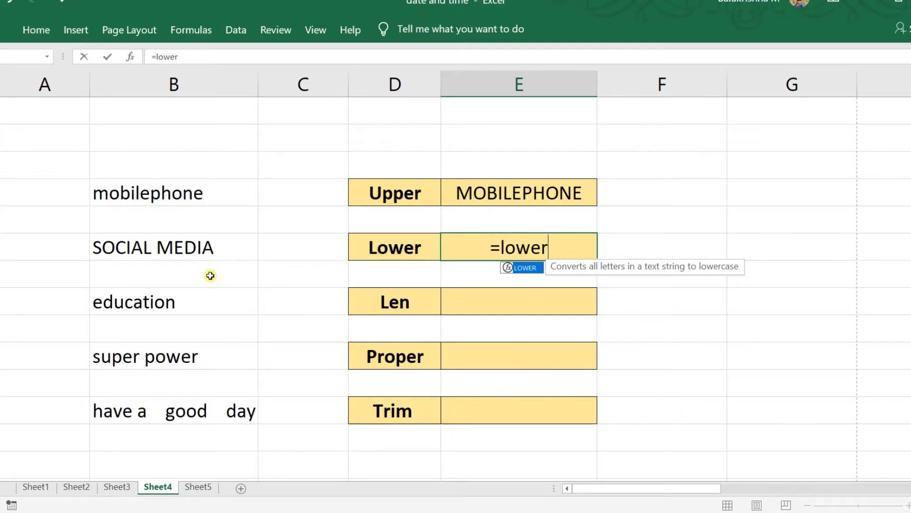
{"action": "left_click", "coordinate": [210, 245]}
{"action": "key", "text": "Return"}
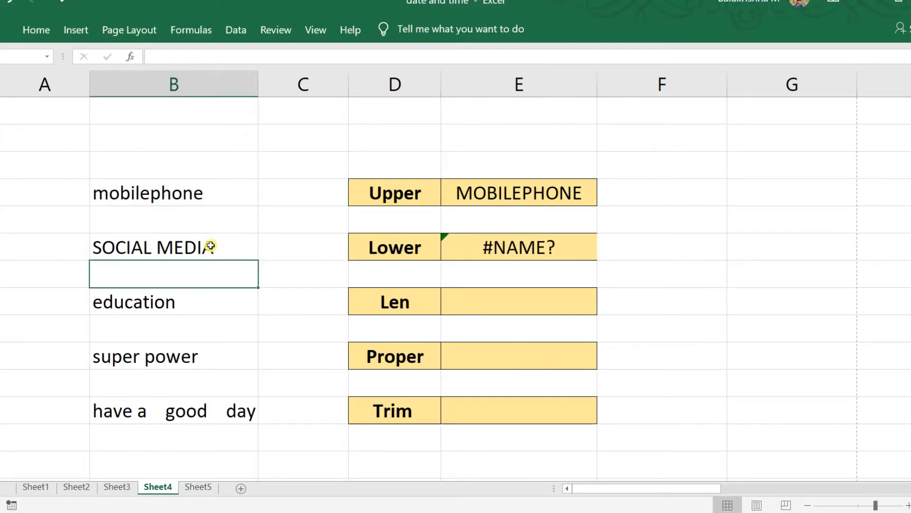
{"action": "left_click", "coordinate": [471, 285]}
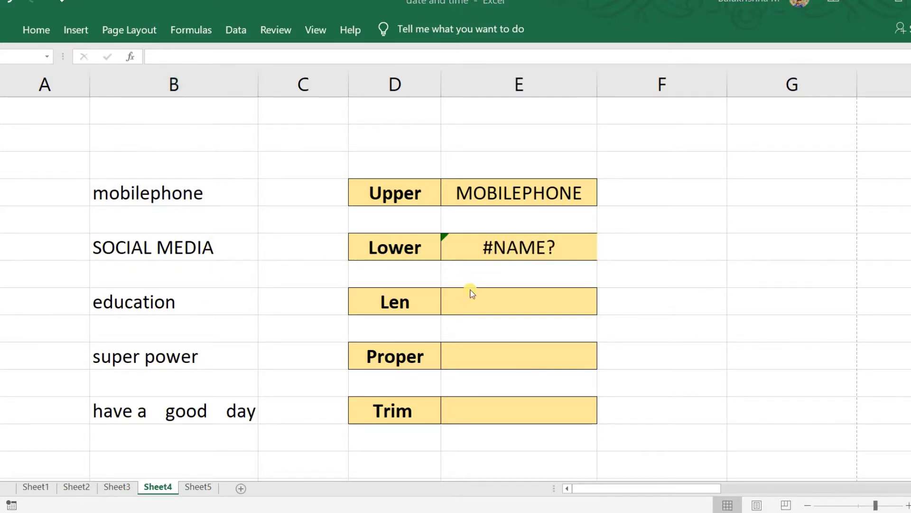
{"action": "double_click", "coordinate": [503, 248]}
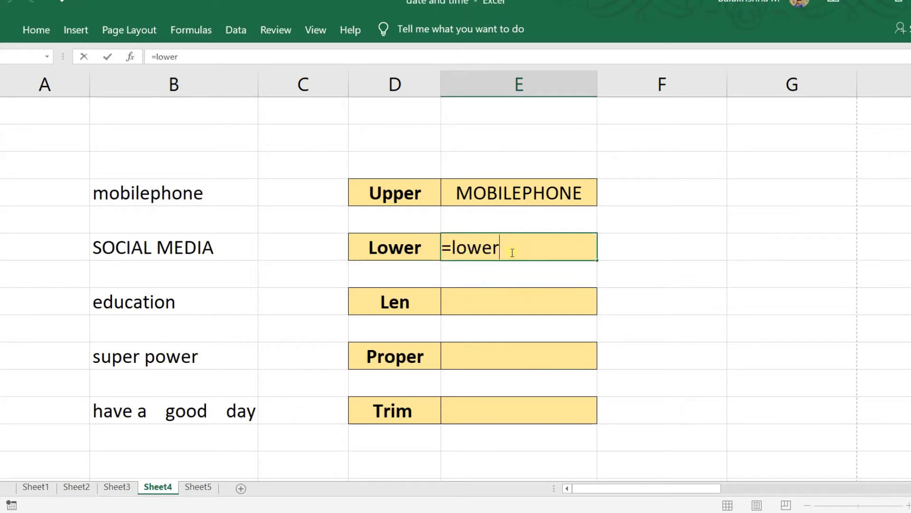
{"action": "type", "text": "("}
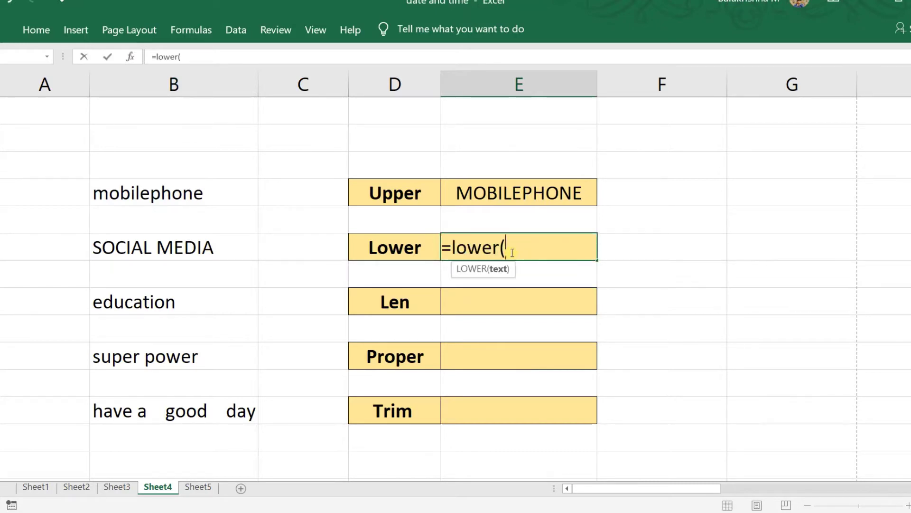
{"action": "left_click", "coordinate": [204, 248]}
{"action": "key", "text": "Return"}
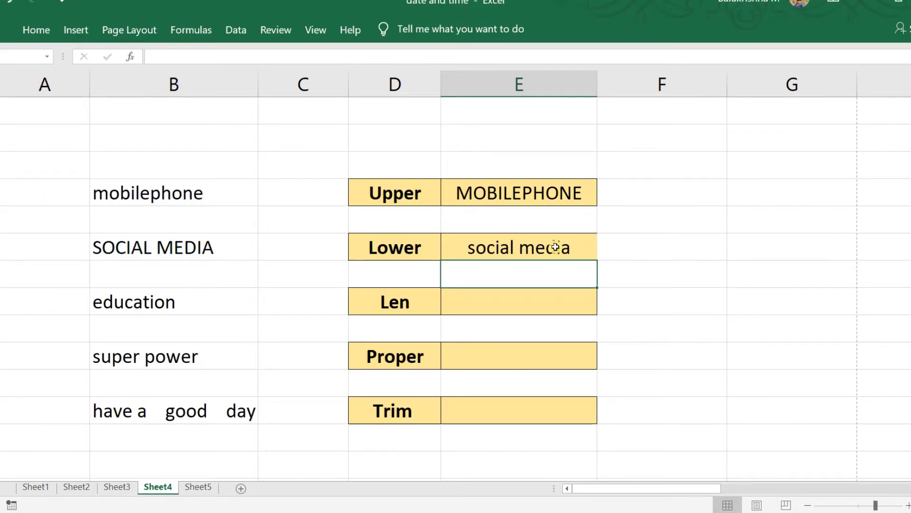
Enter a LEN formula in the cell beside the Len label to count the characters of B8
{"action": "left_click", "coordinate": [486, 309]}
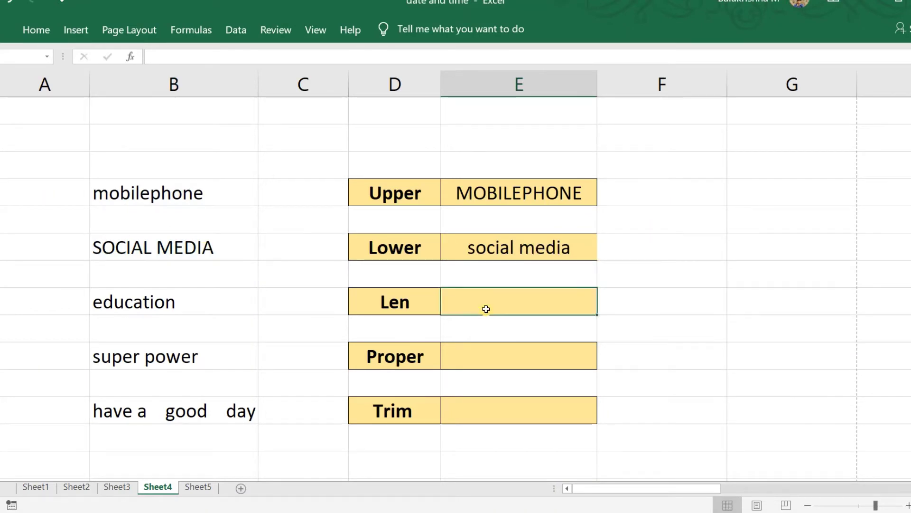
{"action": "type", "text": "="}
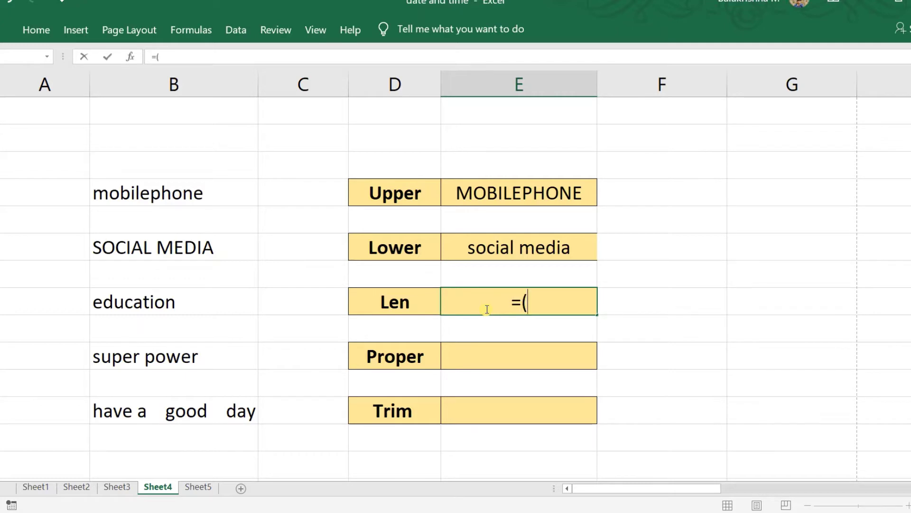
{"action": "type", "text": "l"}
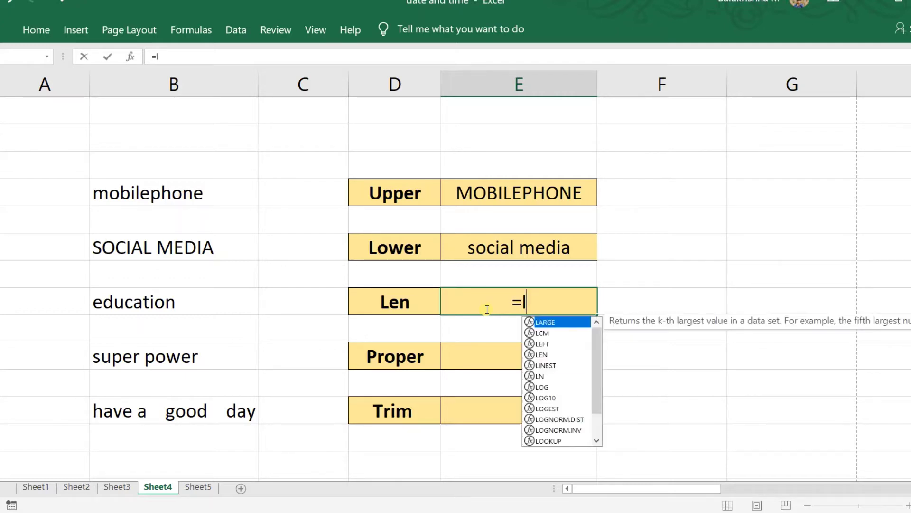
{"action": "type", "text": "r"}
{"action": "key", "text": "BackSpace"}
{"action": "type", "text": "e"}
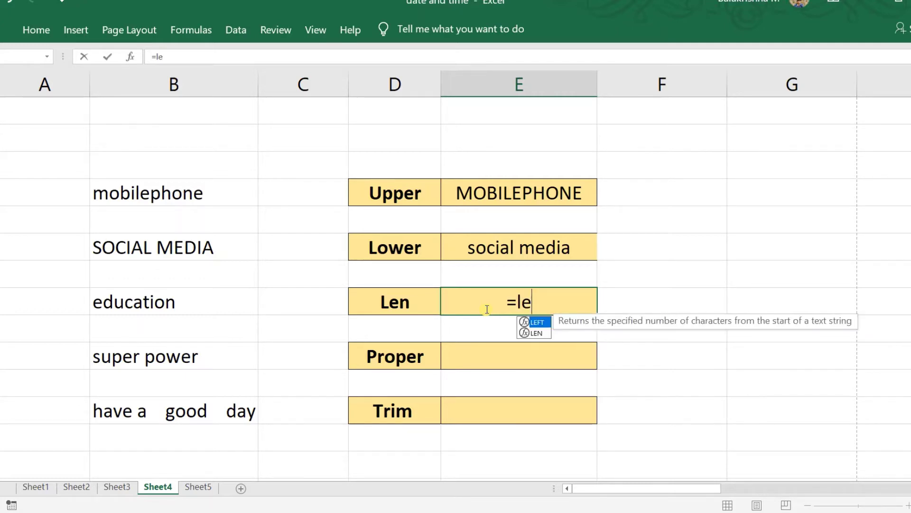
{"action": "type", "text": "n("}
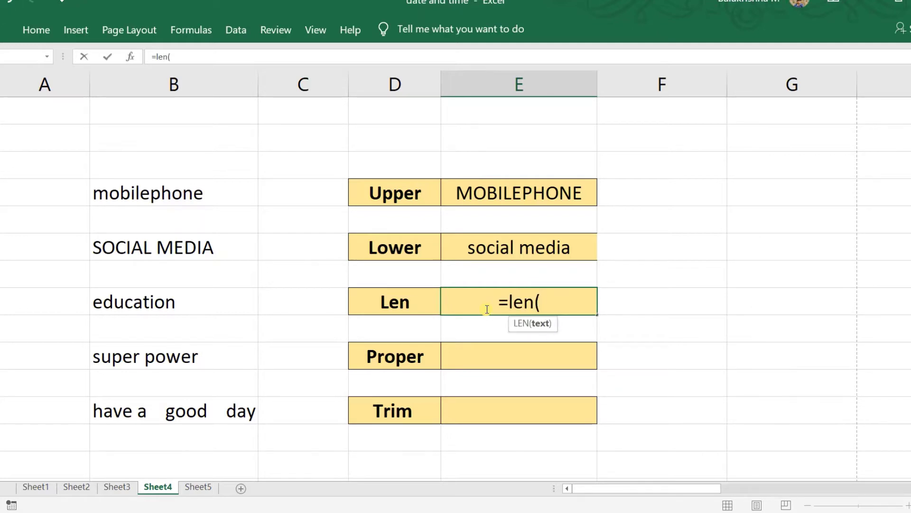
{"action": "left_click", "coordinate": [179, 302]}
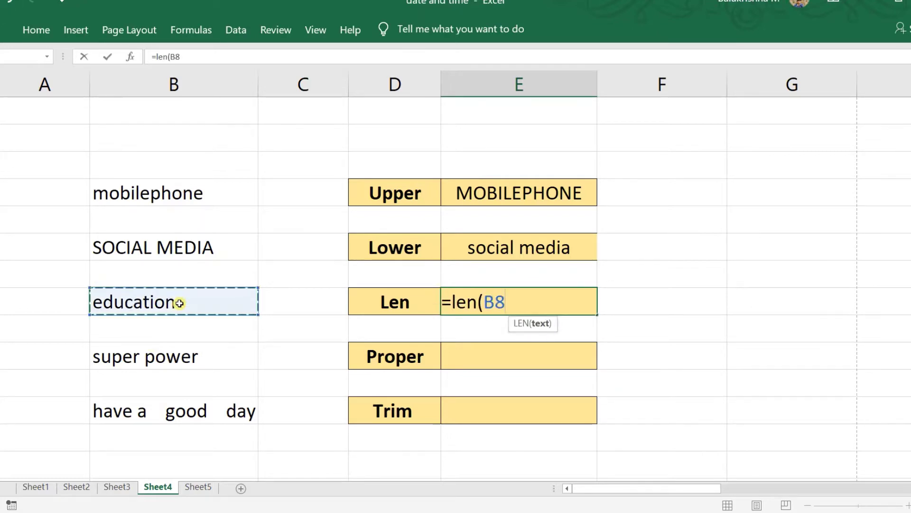
{"action": "key", "text": "Return"}
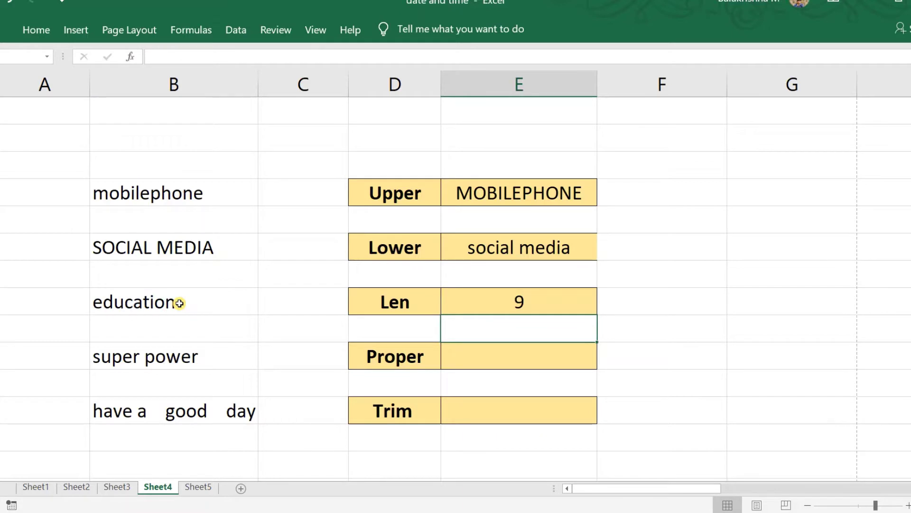
Append 10 to the word education in B8 and insert two spaces after "educ"
{"action": "left_click", "coordinate": [179, 302]}
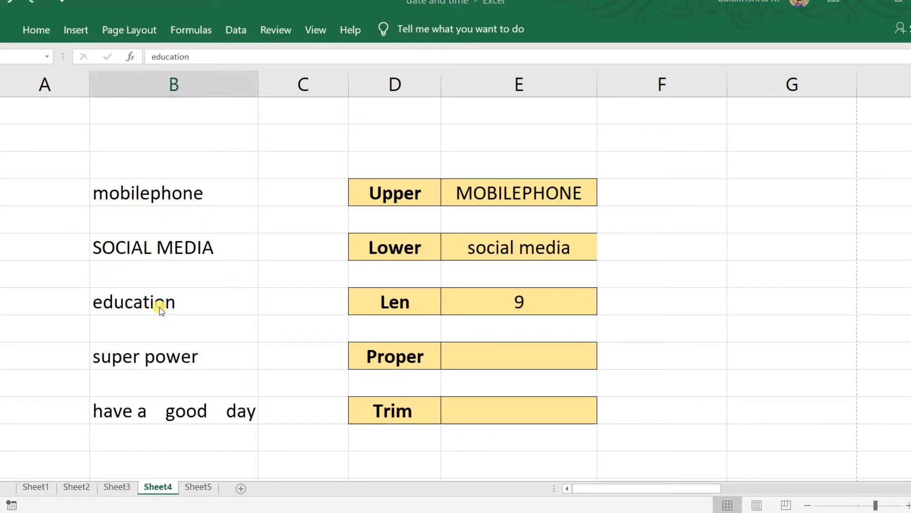
{"action": "double_click", "coordinate": [177, 304]}
{"action": "type", "text": "10"}
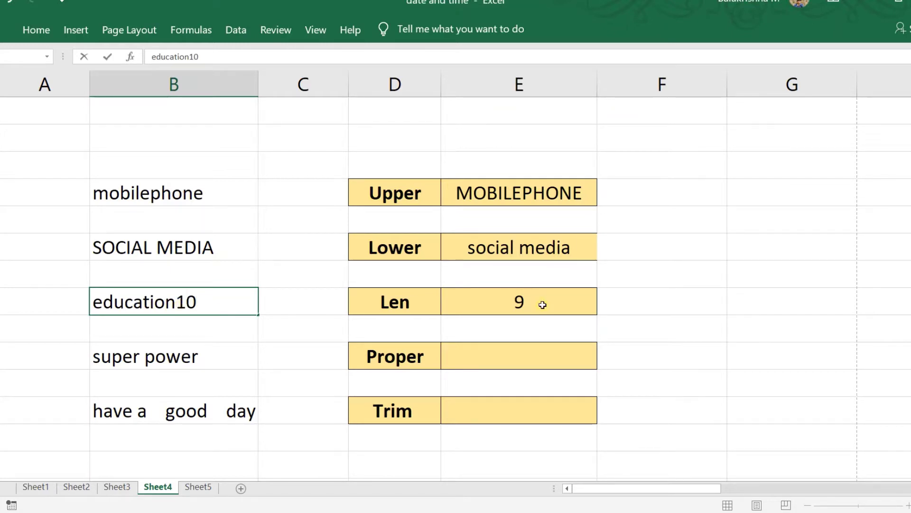
{"action": "key", "text": "ctrl+Return"}
{"action": "key", "text": "Down"}
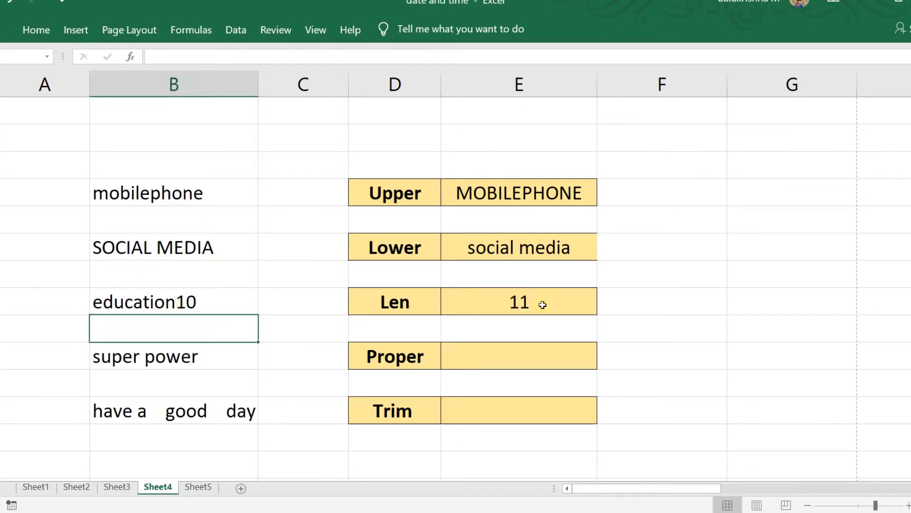
{"action": "double_click", "coordinate": [138, 304]}
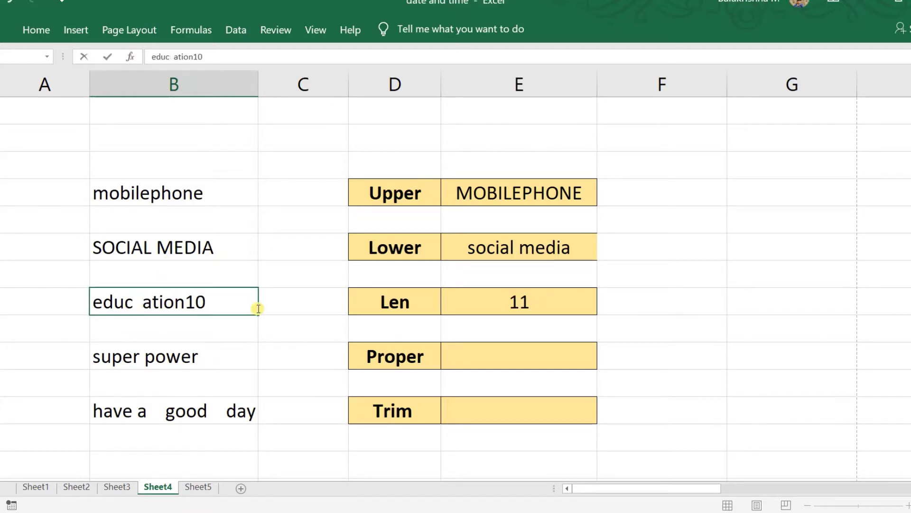
{"action": "left_click", "coordinate": [484, 299]}
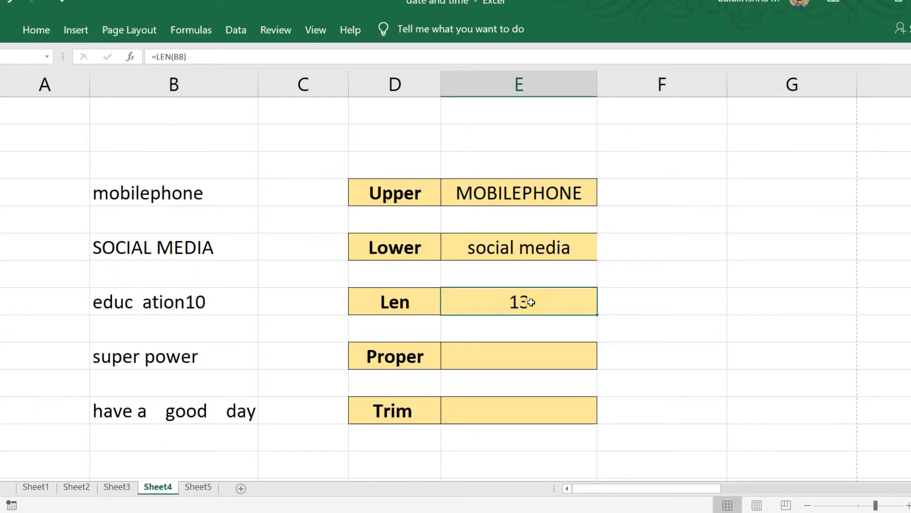
Begin a formula in the empty result cell beside the Proper label
{"action": "left_click", "coordinate": [463, 349]}
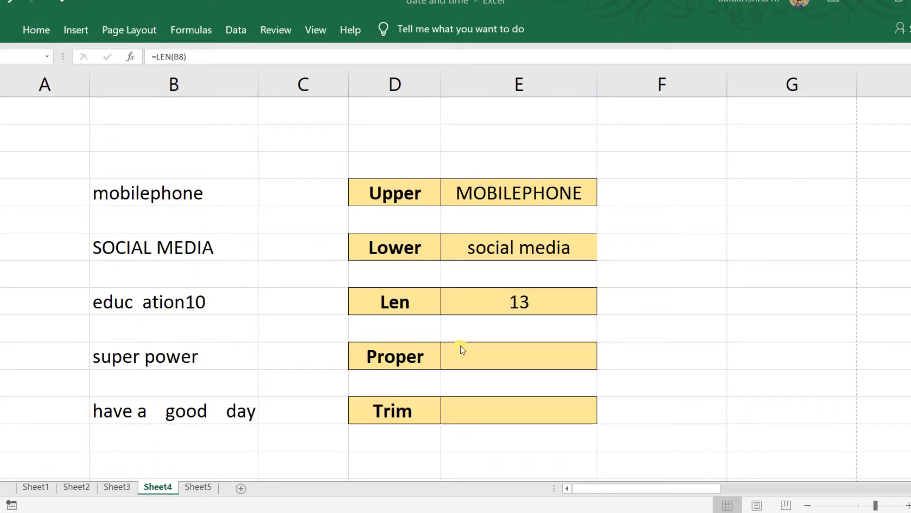
{"action": "left_click", "coordinate": [488, 356]}
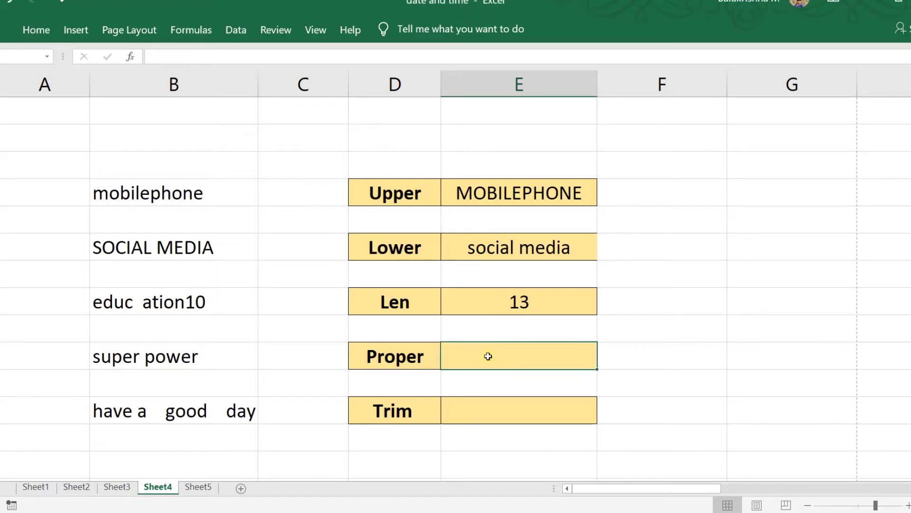
{"action": "type", "text": "="}
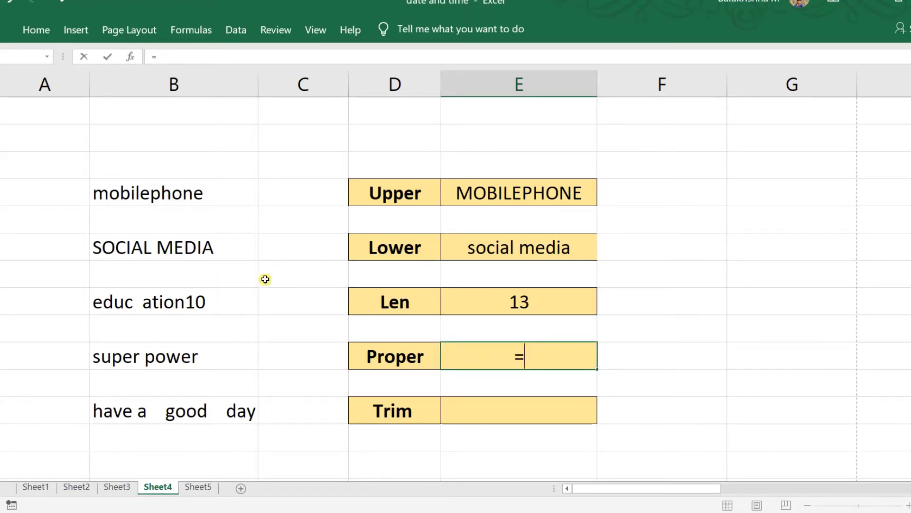
{"action": "left_click", "coordinate": [112, 365]}
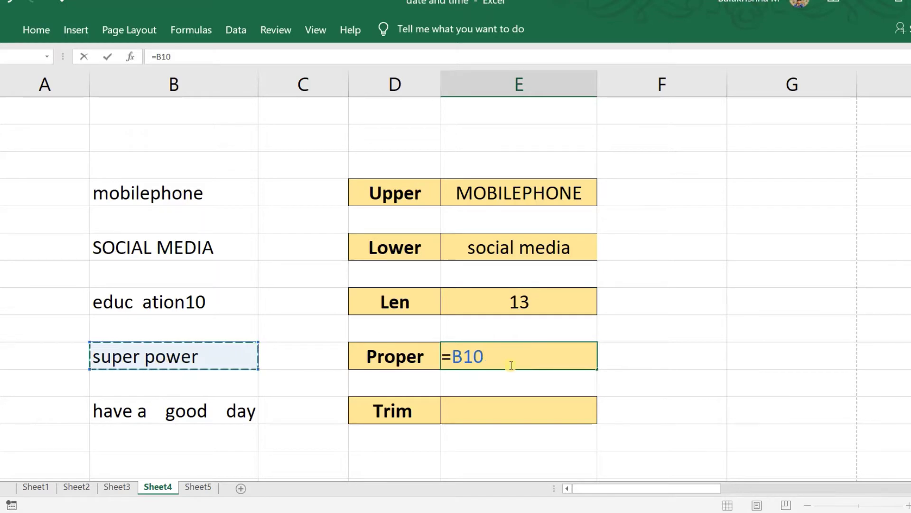
{"action": "key", "text": "BackSpace"}
{"action": "key", "text": "BackSpace"}
{"action": "key", "text": "BackSpace"}
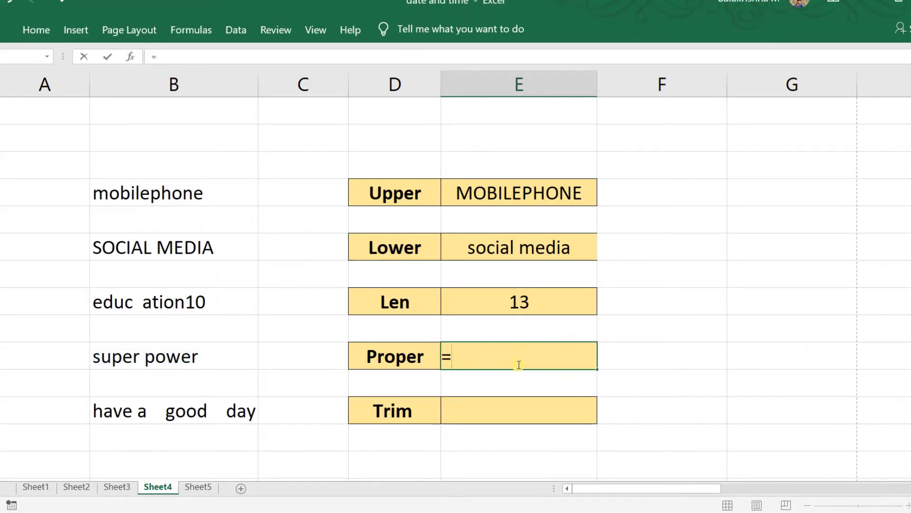
{"action": "type", "text": "u"}
{"action": "key", "text": "BackSpace"}
Complete the formula beside the Proper label with the PROPER function referencing B10, the super power cell
{"action": "type", "text": "proper"}
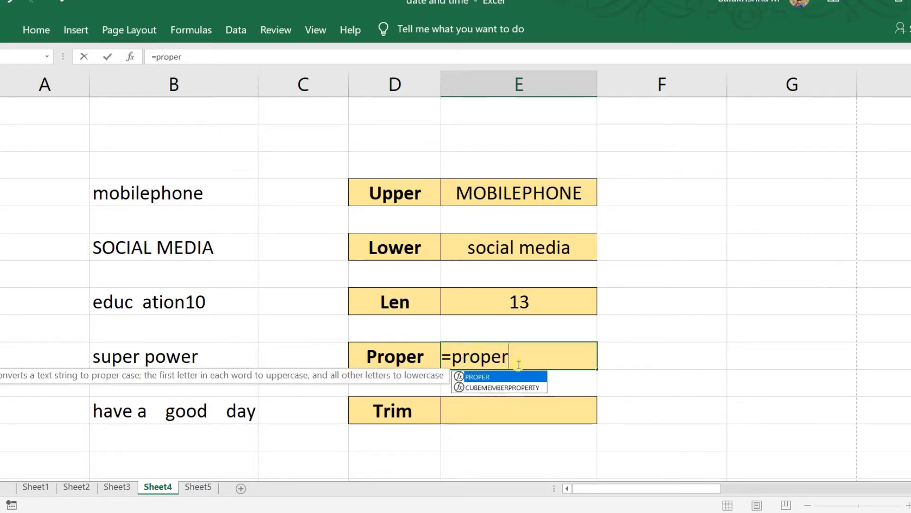
{"action": "type", "text": "("}
{"action": "left_click", "coordinate": [203, 351]}
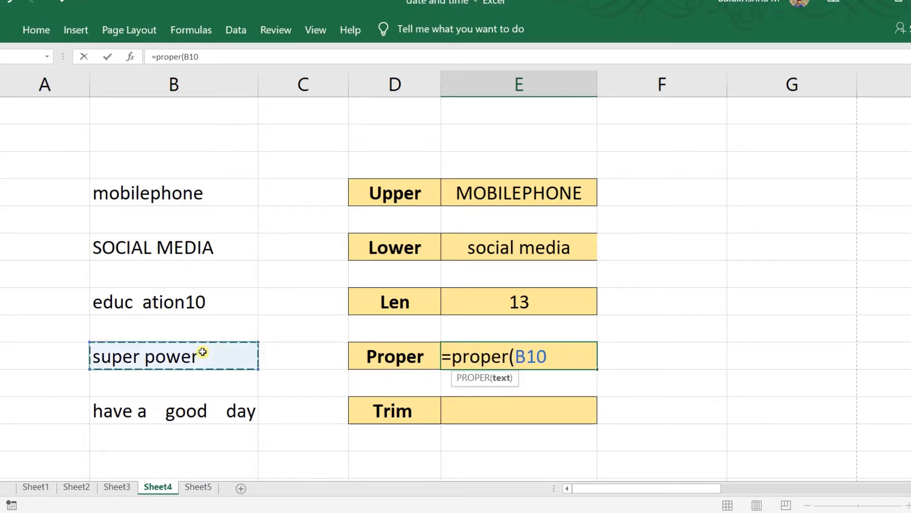
{"action": "key", "text": "Return"}
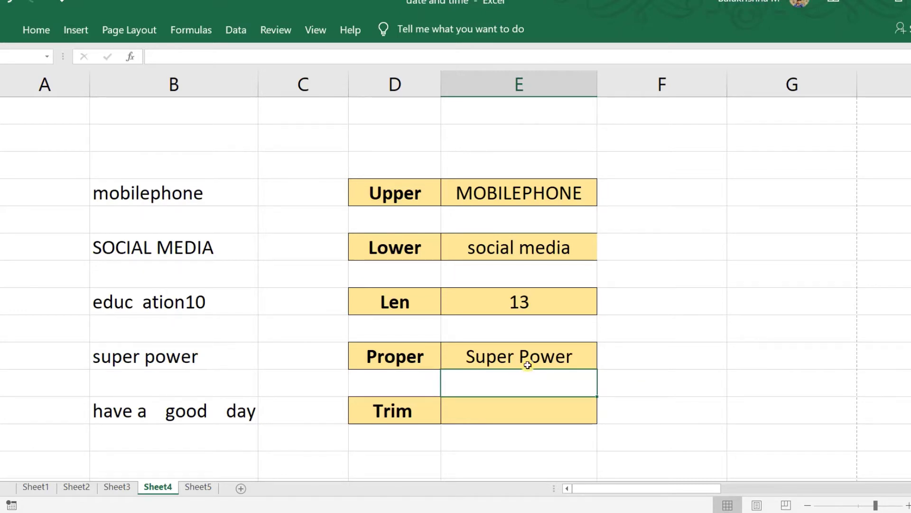
Begin a formula in the empty result cell beside the Trim label
{"action": "left_click", "coordinate": [431, 408]}
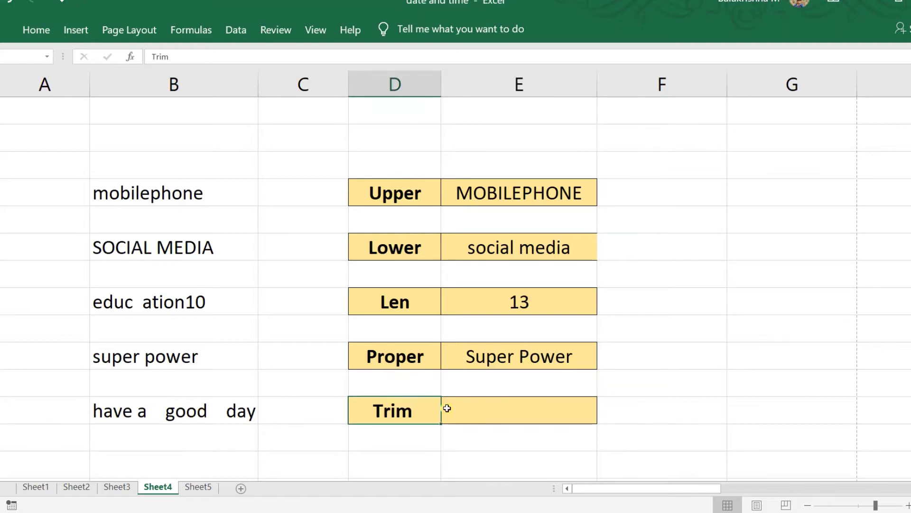
{"action": "left_click", "coordinate": [505, 409]}
{"action": "type", "text": "="}
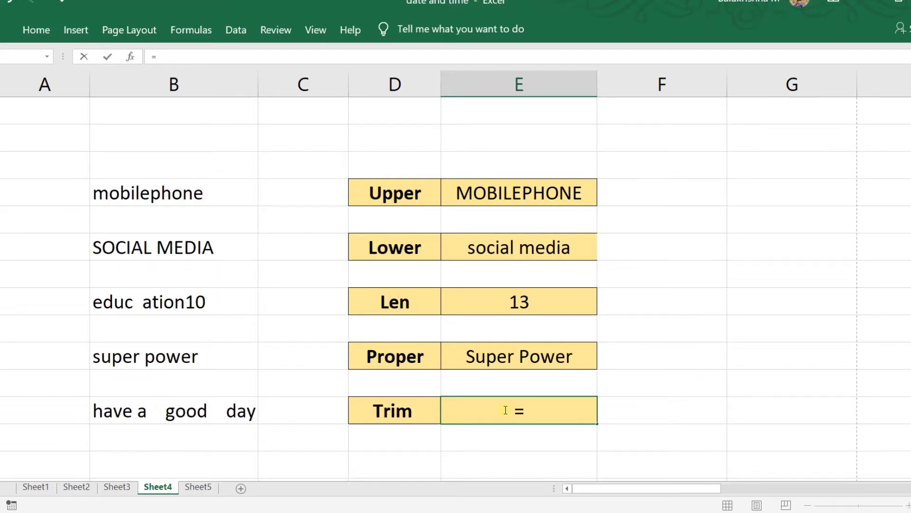
{"action": "left_click", "coordinate": [165, 401]}
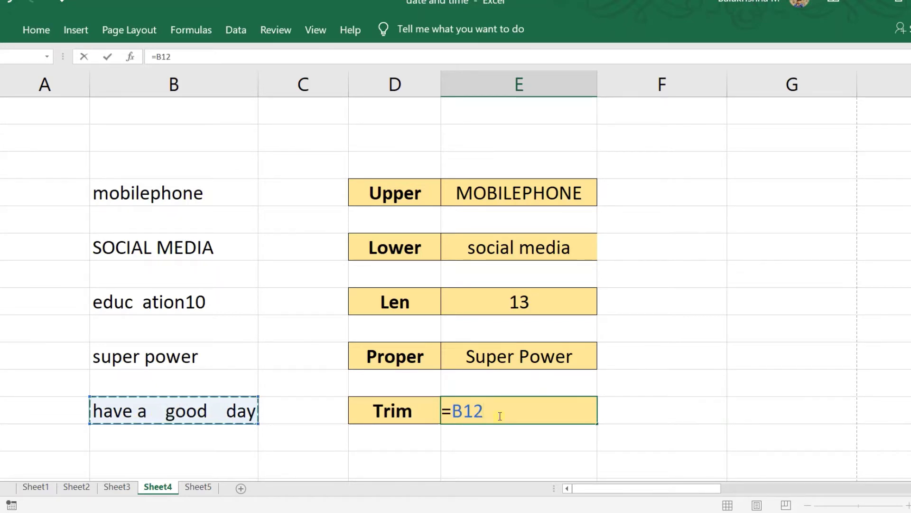
{"action": "key", "text": "BackSpace"}
{"action": "key", "text": "BackSpace"}
{"action": "key", "text": "BackSpace"}
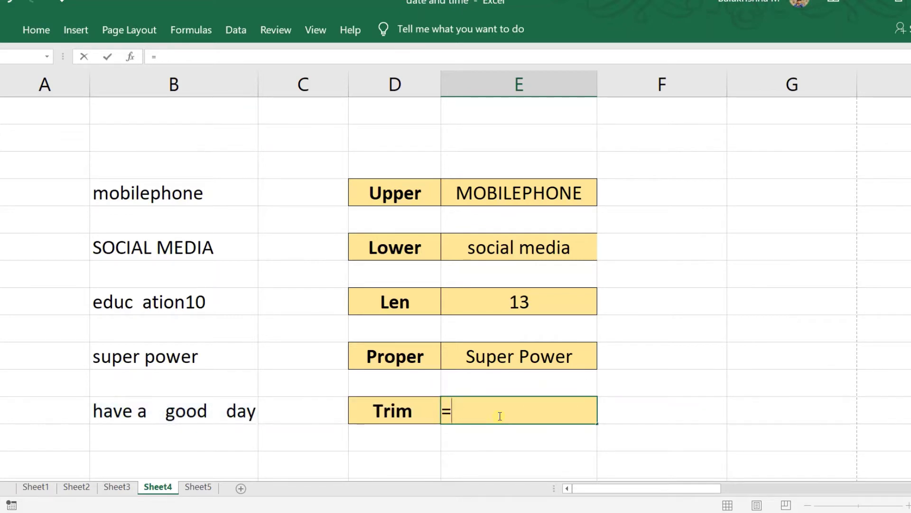
Complete the formula beside the Trim label with the TRIM function referencing B12, the spaced-out sentence
{"action": "type", "text": "tr"}
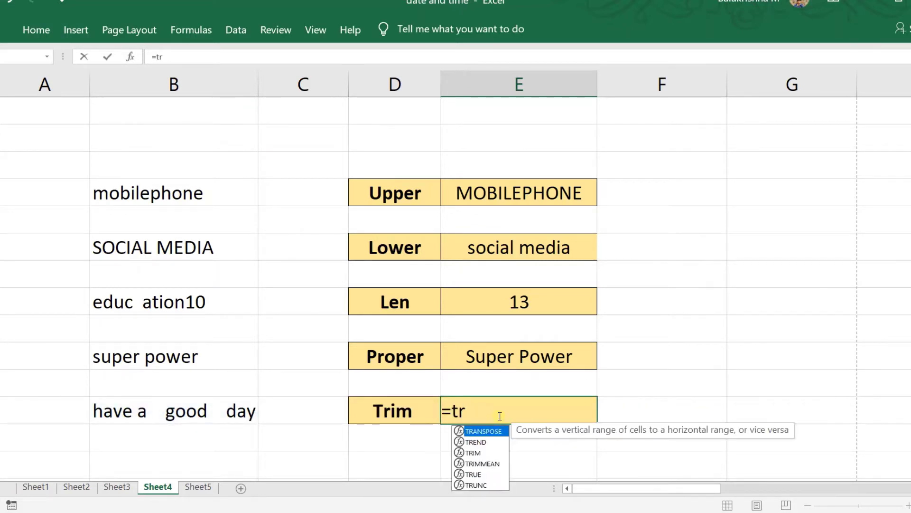
{"action": "type", "text": "im("}
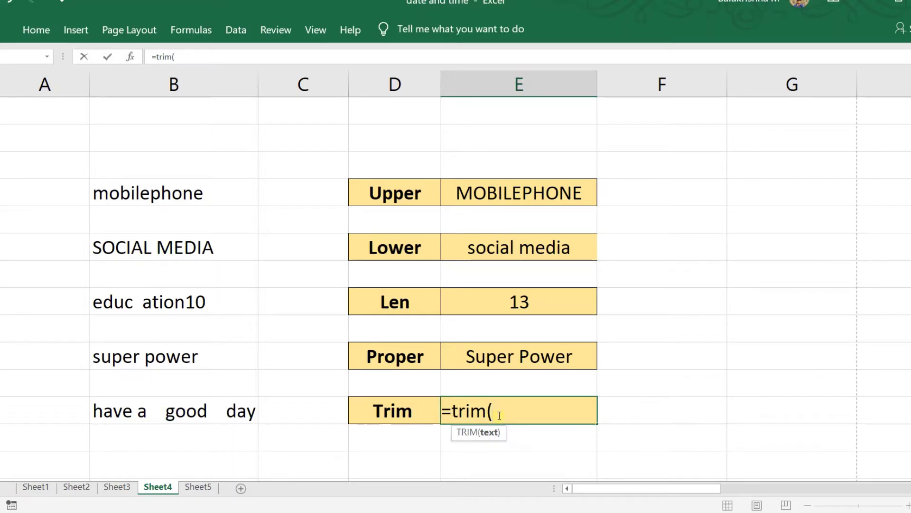
{"action": "left_click", "coordinate": [144, 412]}
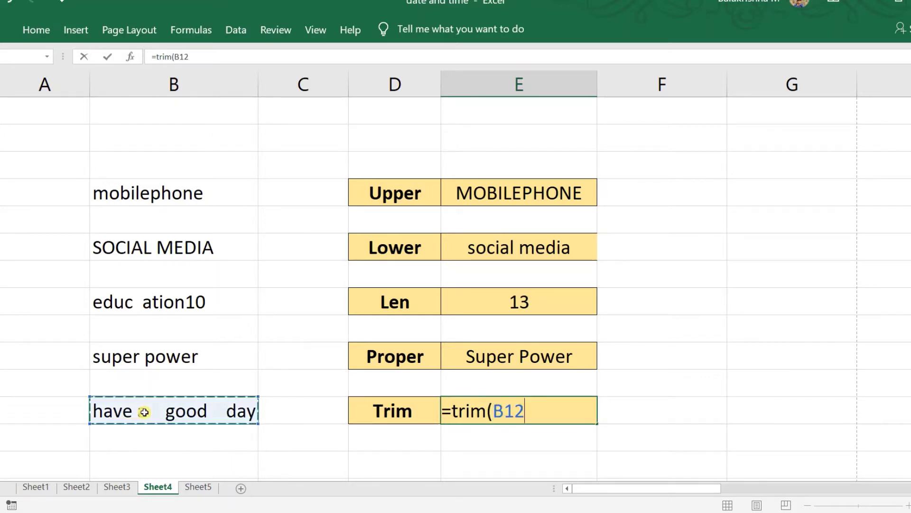
{"action": "key", "text": "Return"}
{"action": "left_click", "coordinate": [521, 405]}
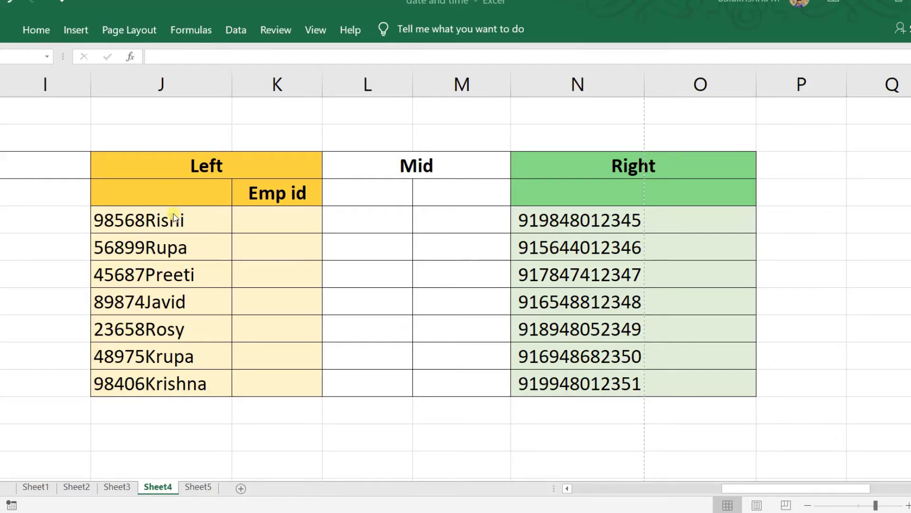
Enter a LEFT formula in the first Emp id cell, K8, extracting 5 characters from J8
{"action": "left_click", "coordinate": [160, 225]}
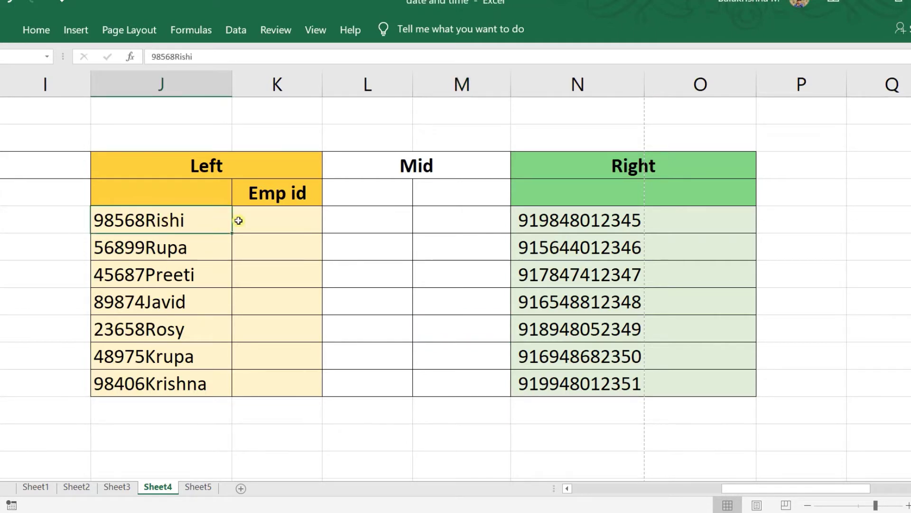
{"action": "left_click", "coordinate": [264, 221]}
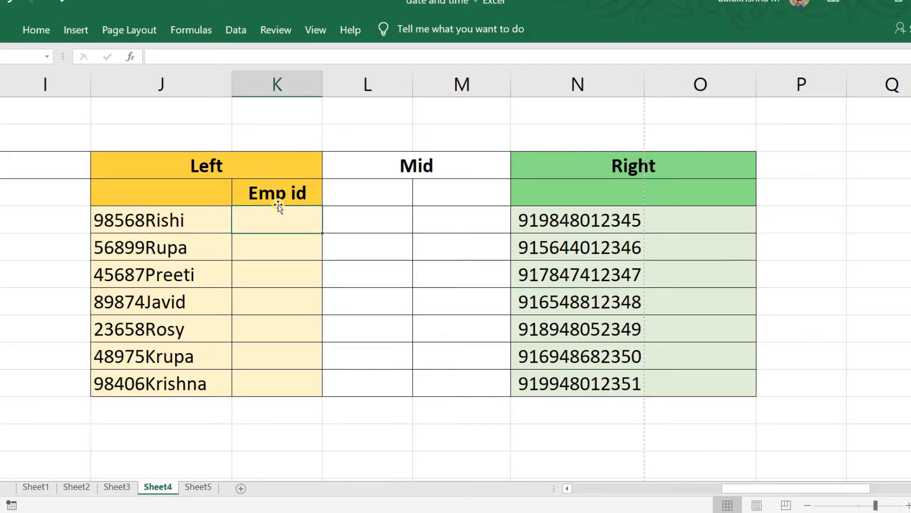
{"action": "left_click", "coordinate": [19, 510]}
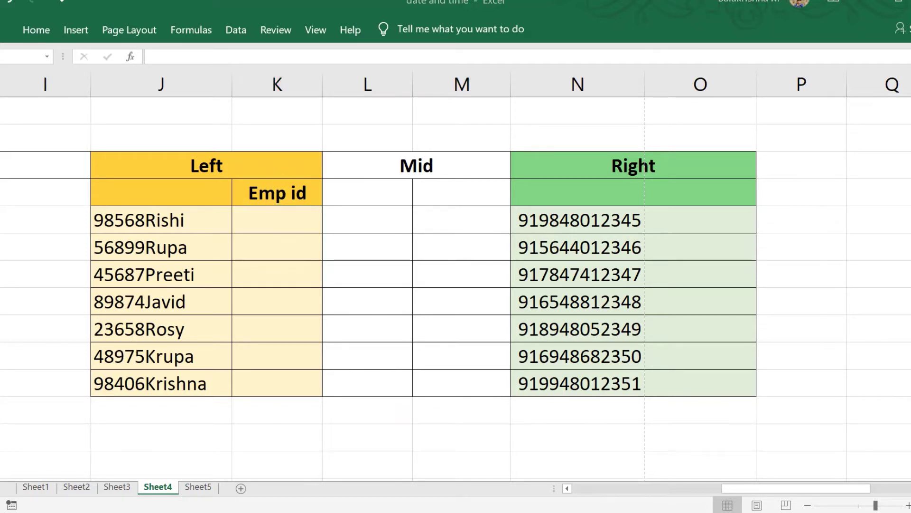
{"action": "left_click", "coordinate": [273, 221]}
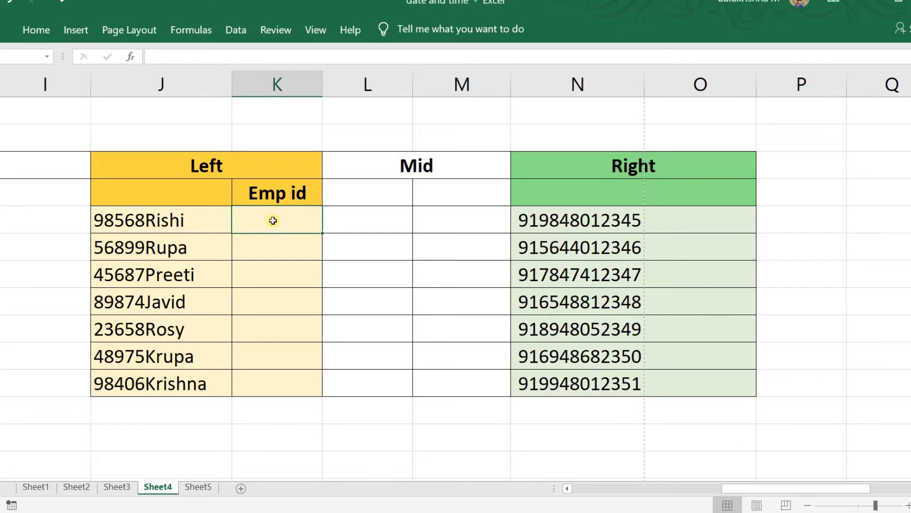
{"action": "type", "text": "=l"}
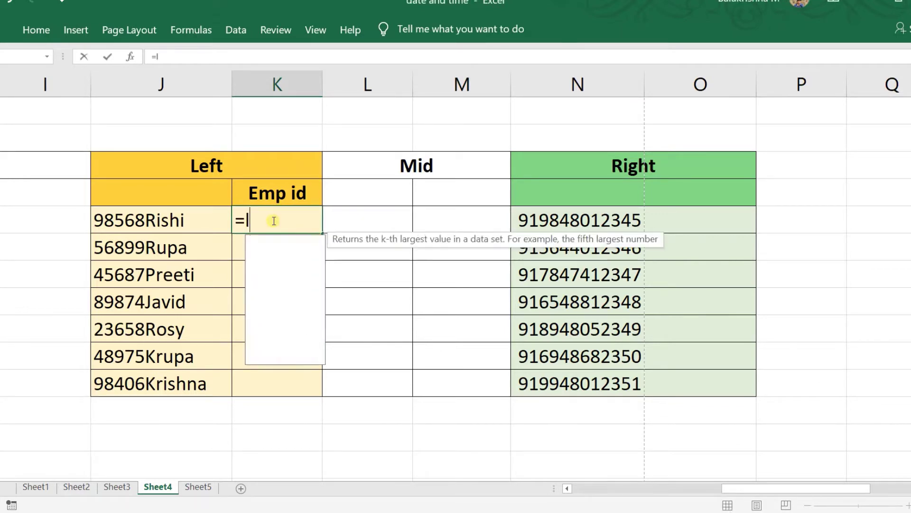
{"action": "type", "text": "eft("}
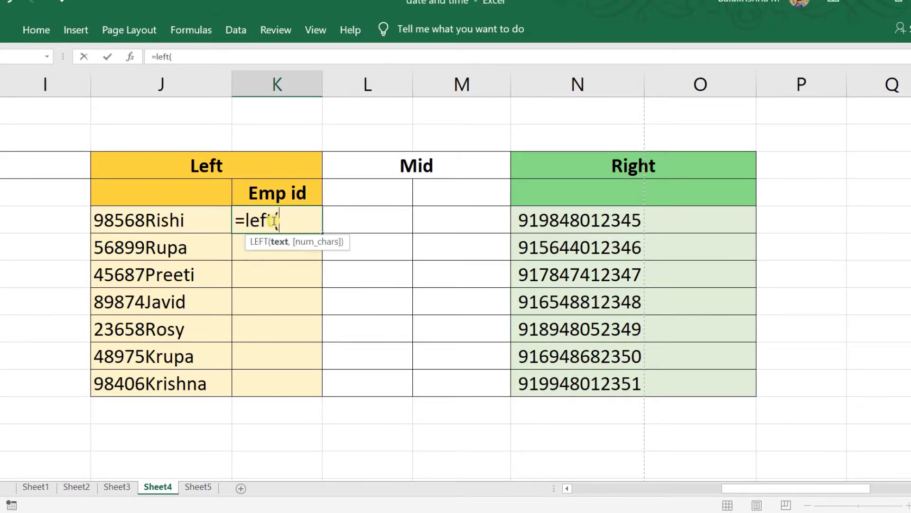
{"action": "left_click", "coordinate": [185, 218]}
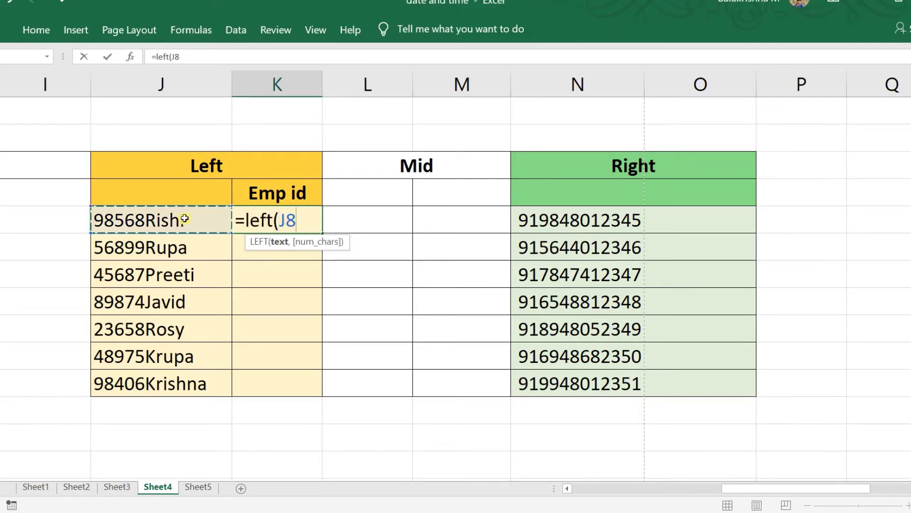
{"action": "type", "text": ","}
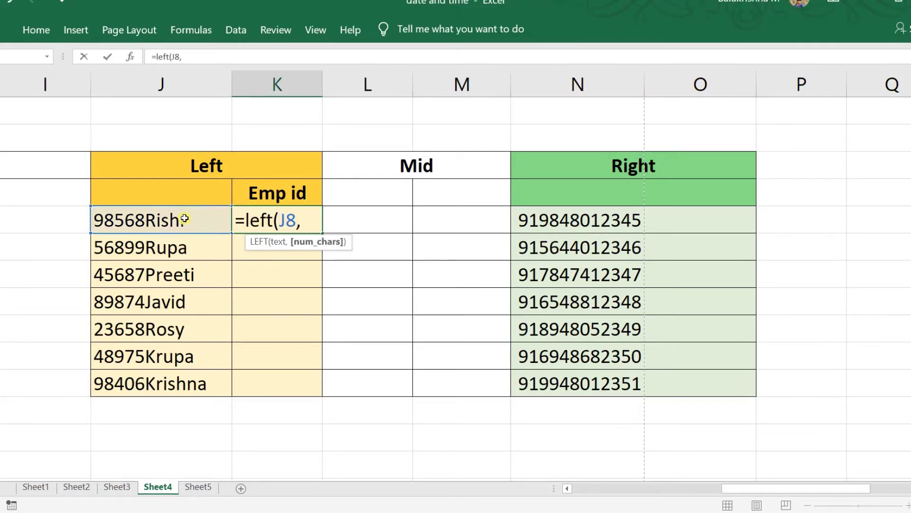
{"action": "type", "text": "5)"}
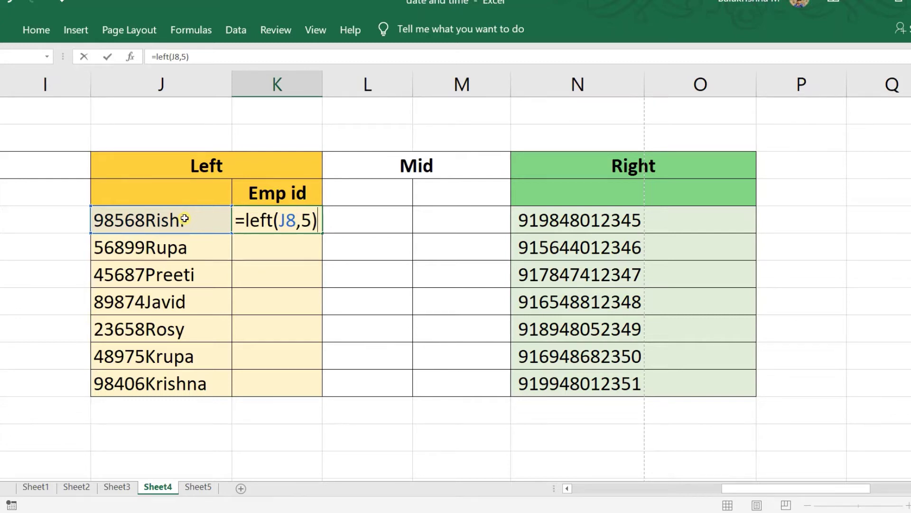
{"action": "key", "text": "Return"}
Fill the LEFT formula from K8 down the Emp id column through K14
{"action": "left_click", "coordinate": [278, 220]}
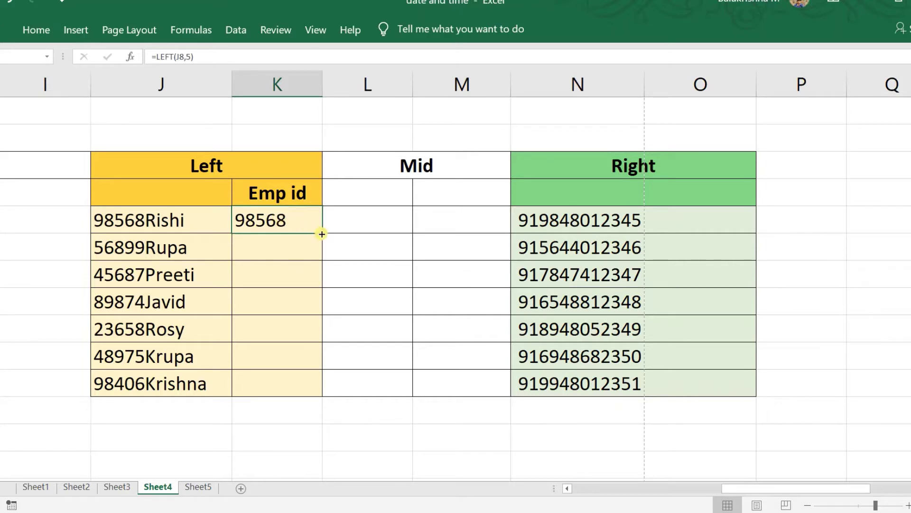
{"action": "left_click_drag", "start_coordinate": [322, 234], "coordinate": [321, 234]}
{"action": "left_click_drag", "start_coordinate": [322, 234], "coordinate": [317, 394]}
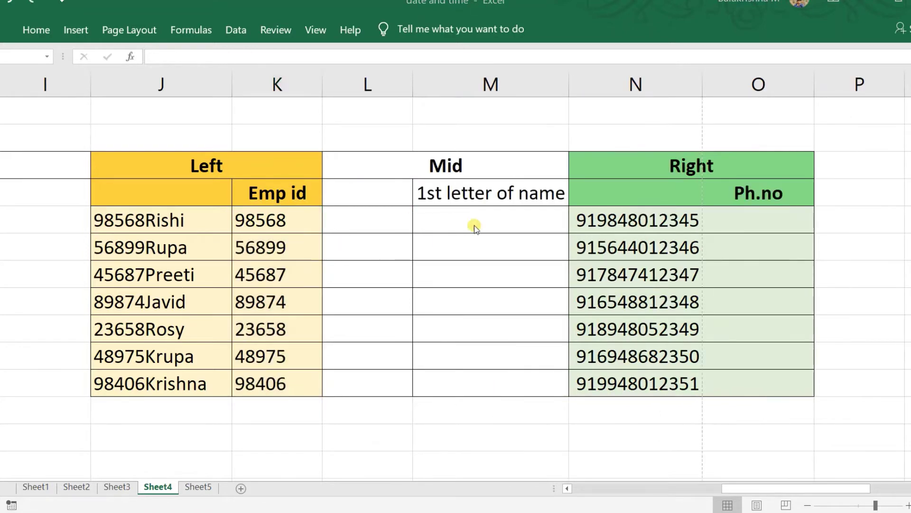
Enter a MID formula in M8, under 1st letter of name, taking 1 character from J8 starting at position 6
{"action": "left_click", "coordinate": [485, 215]}
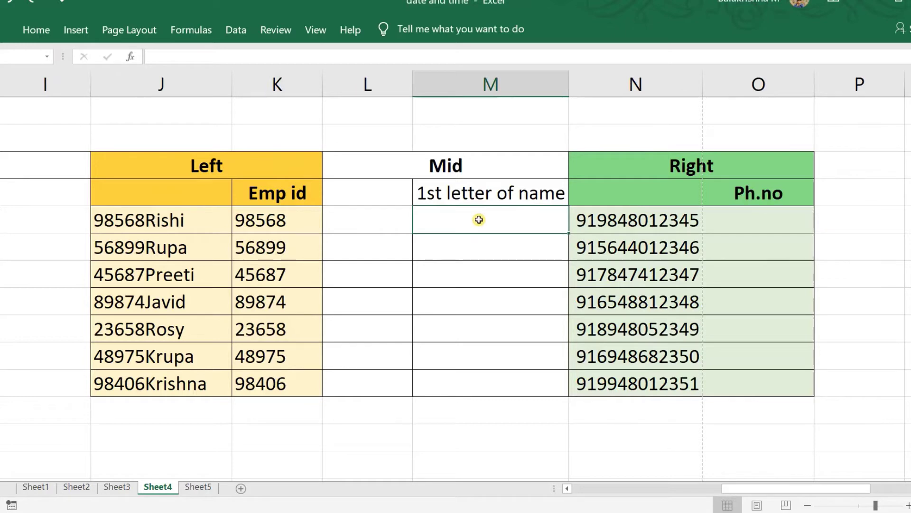
{"action": "left_click", "coordinate": [151, 223]}
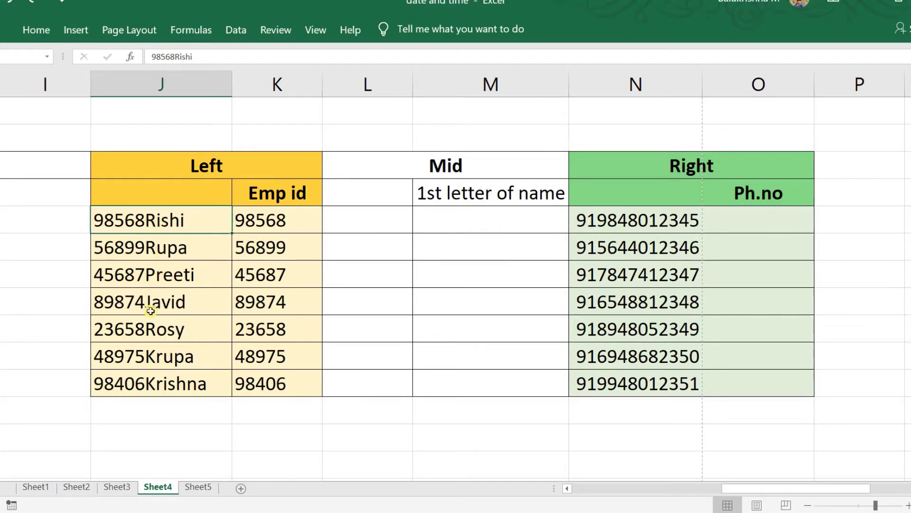
{"action": "left_click", "coordinate": [490, 221]}
{"action": "type", "text": "="}
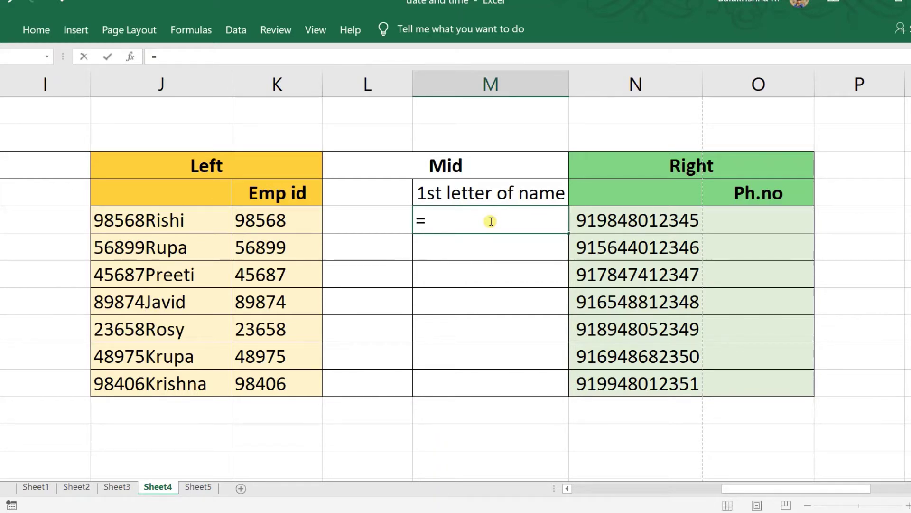
{"action": "type", "text": "mid("}
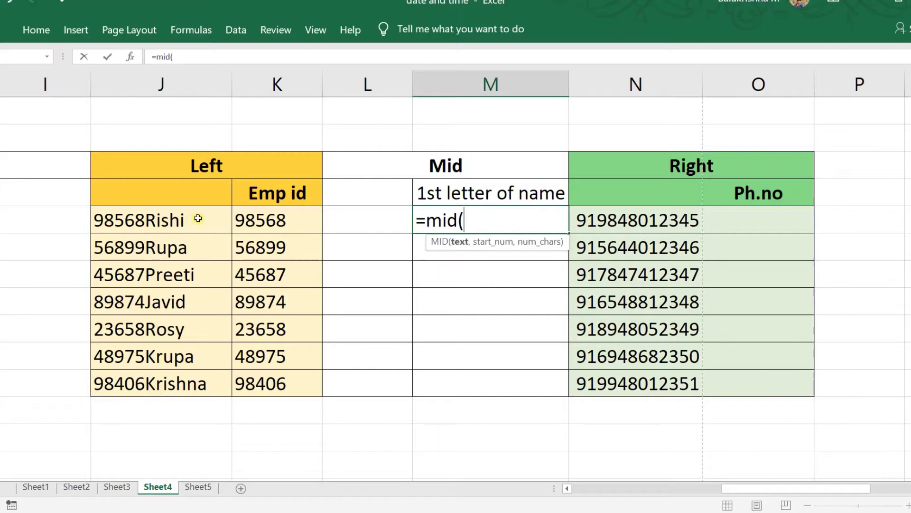
{"action": "left_click", "coordinate": [199, 218]}
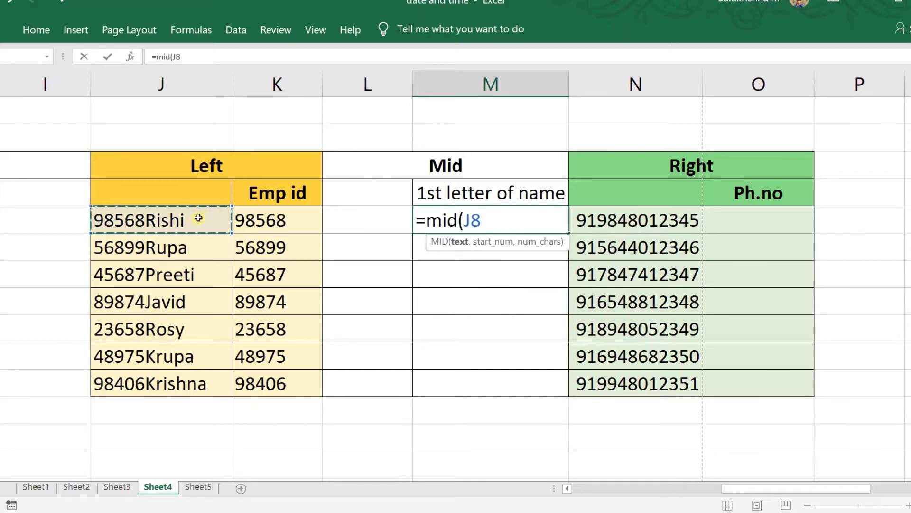
{"action": "type", "text": ","}
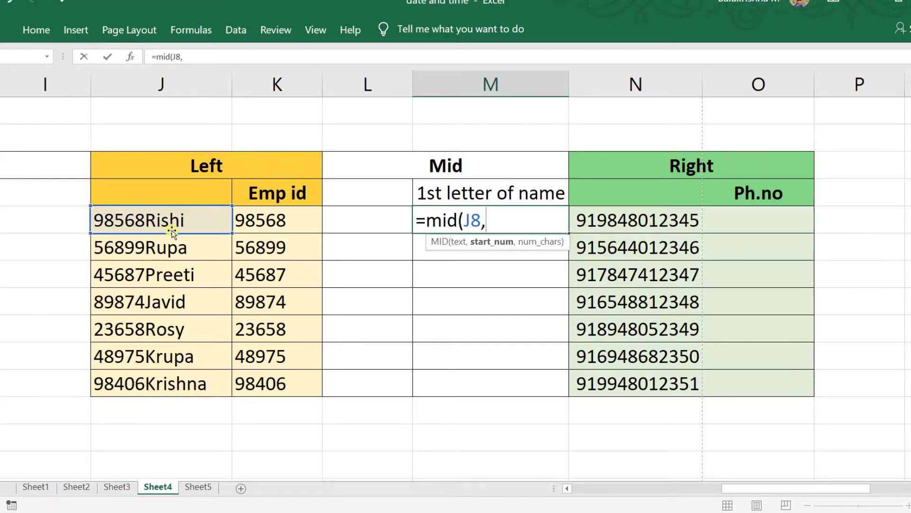
{"action": "type", "text": "6,"}
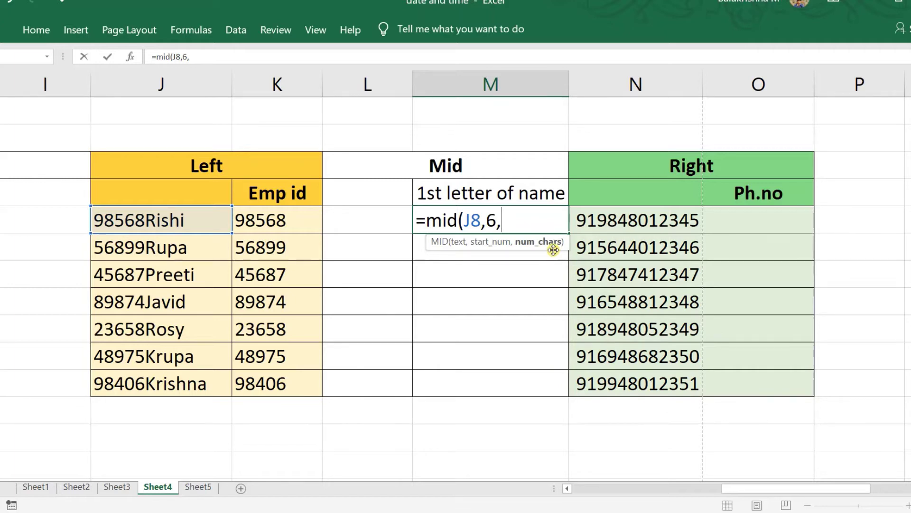
{"action": "type", "text": "1)"}
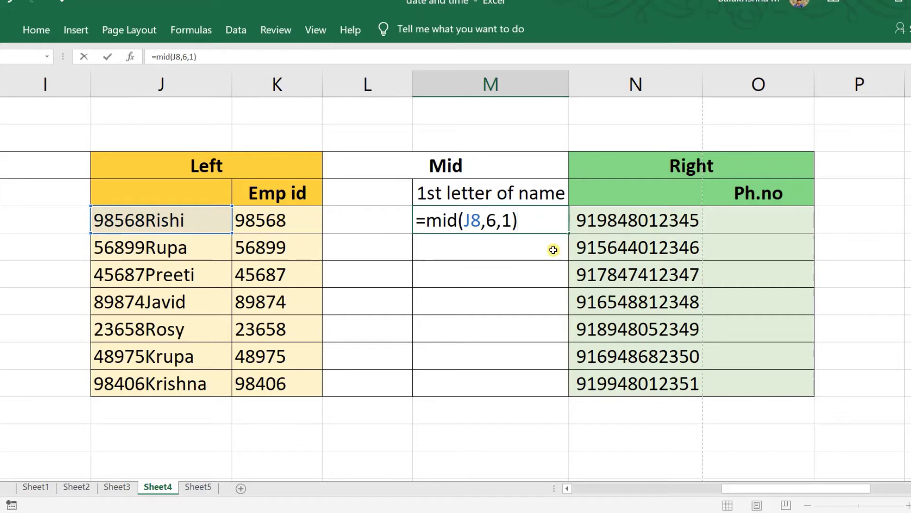
{"action": "key", "text": "Return"}
Fill the one-character MID formula from M8 down the column through M14
{"action": "left_click", "coordinate": [494, 226]}
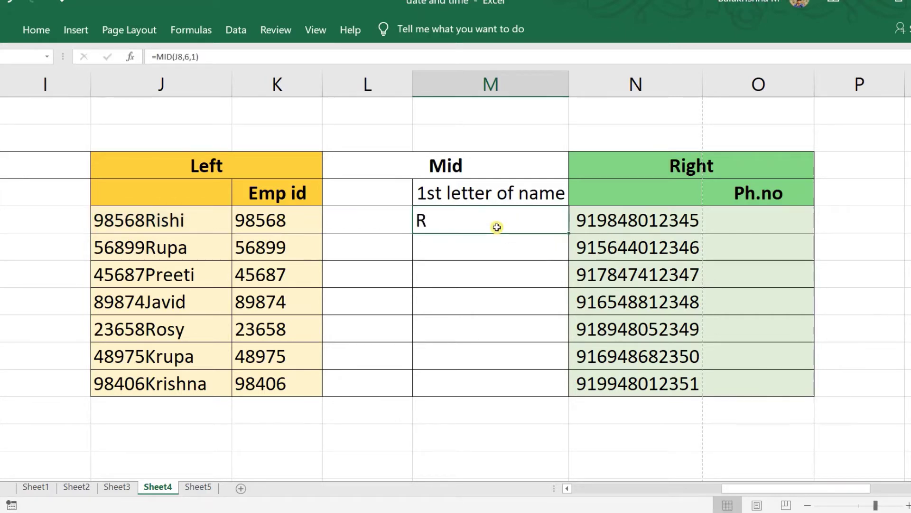
{"action": "left_click_drag", "start_coordinate": [570, 235], "coordinate": [561, 394]}
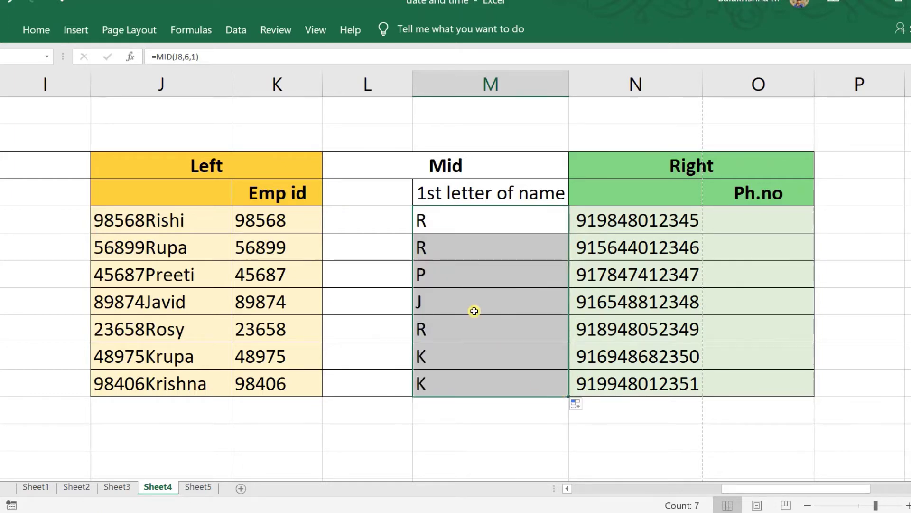
{"action": "left_click", "coordinate": [459, 220]}
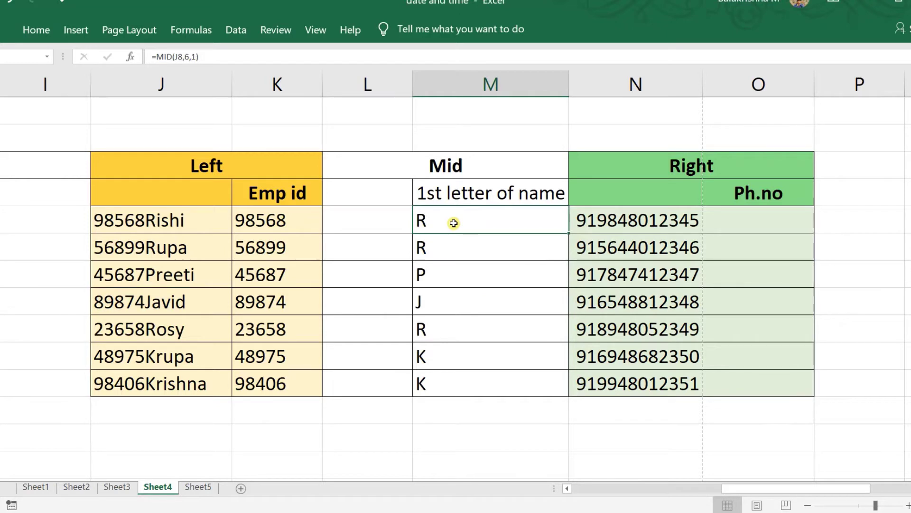
Change the number of characters in the MID formula in M8 to 10
{"action": "double_click", "coordinate": [454, 223]}
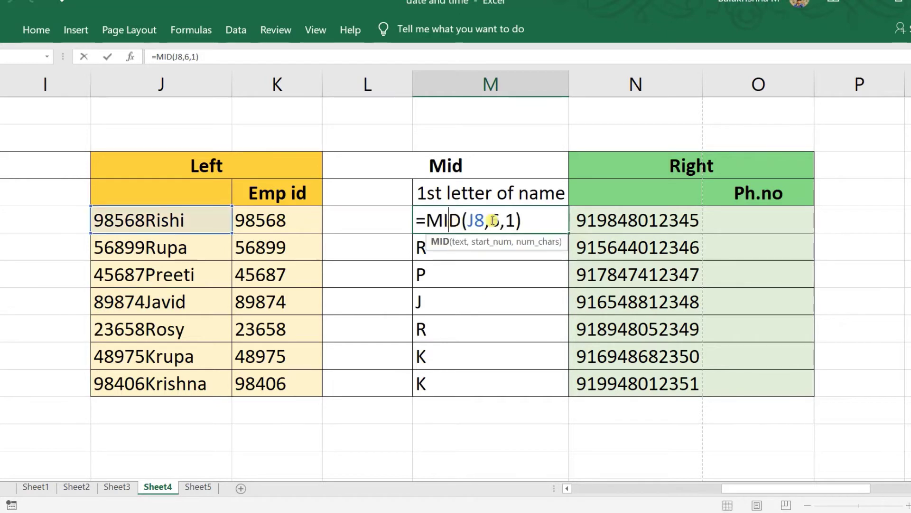
{"action": "left_click", "coordinate": [519, 223]}
{"action": "type", "text": "0"}
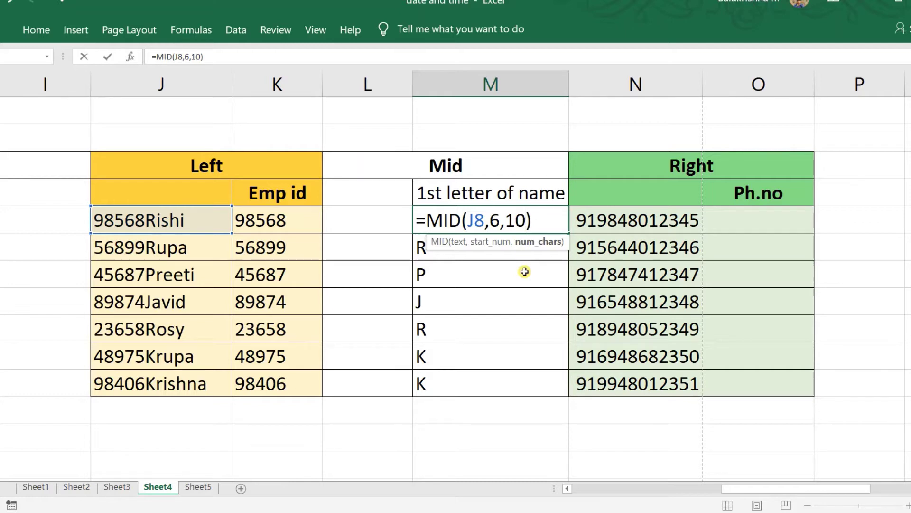
{"action": "key", "text": "Return"}
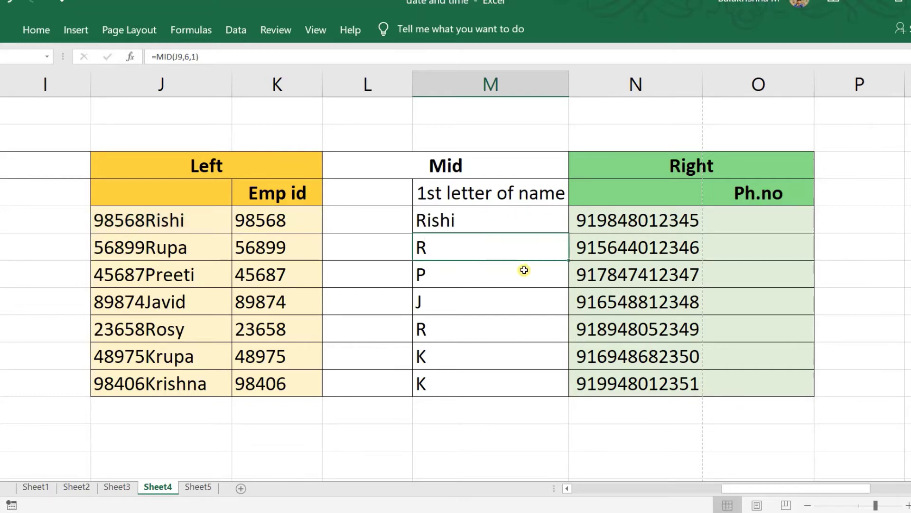
Fill the ten-character MID formula from M8 down through M14 to extract the full names
{"action": "left_click", "coordinate": [547, 225]}
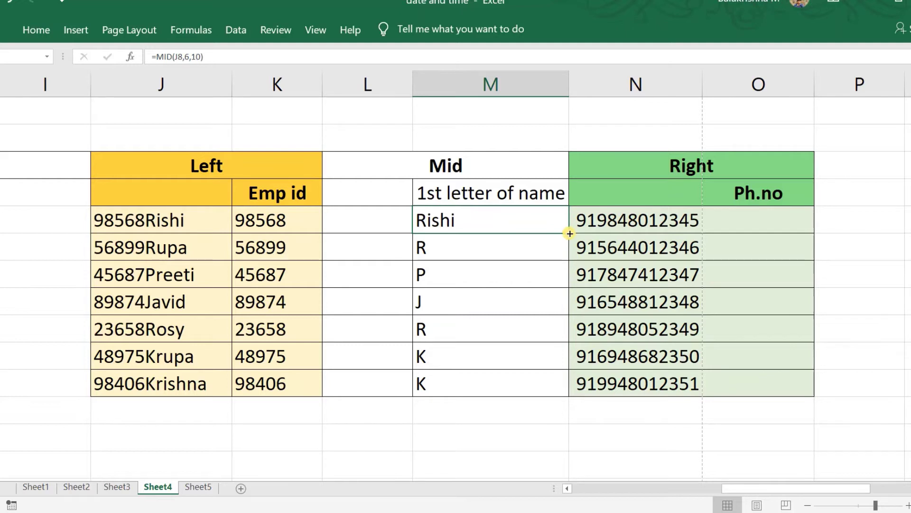
{"action": "left_click_drag", "start_coordinate": [569, 246], "coordinate": [575, 386]}
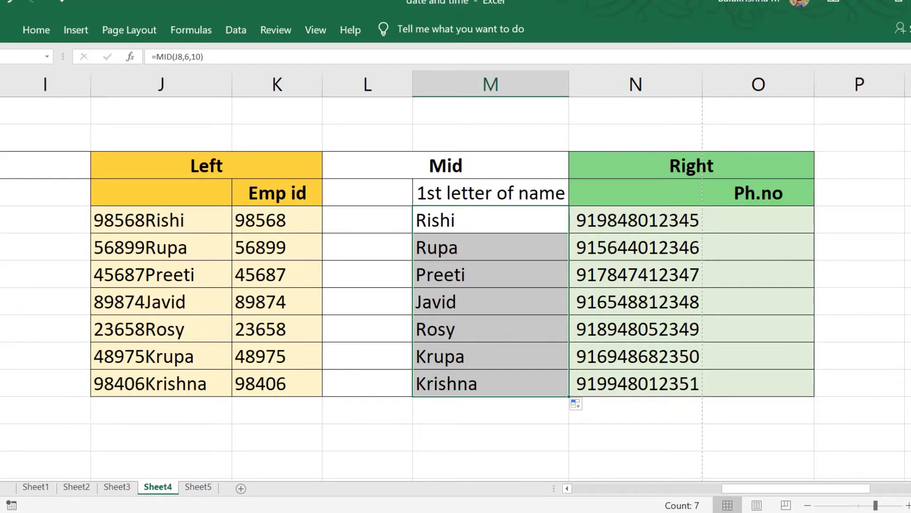
{"action": "left_click", "coordinate": [414, 301]}
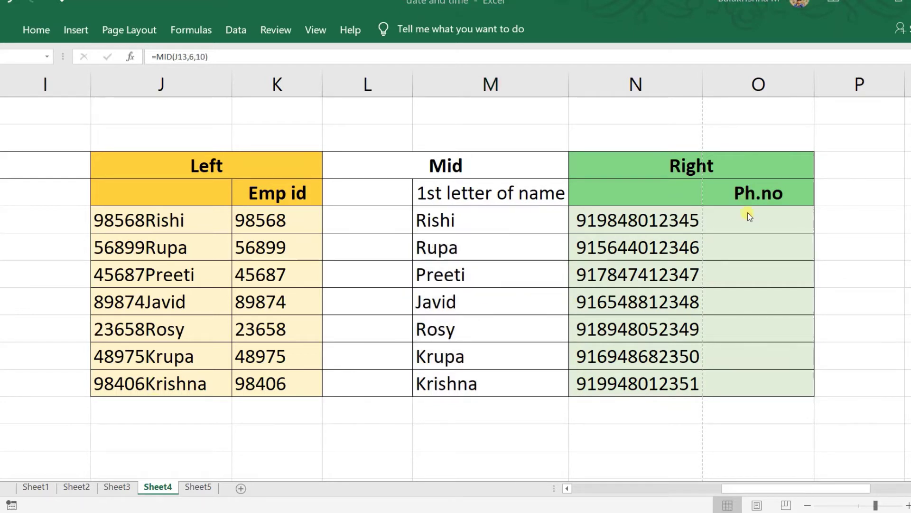
Enter a RIGHT formula in O8, under Ph.no, taking the last 10 characters of N8
{"action": "left_click", "coordinate": [646, 221]}
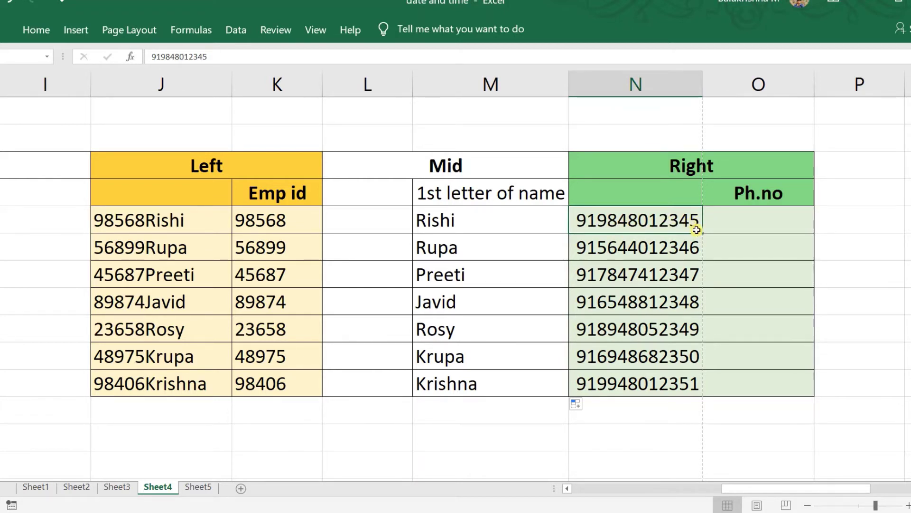
{"action": "left_click", "coordinate": [750, 223]}
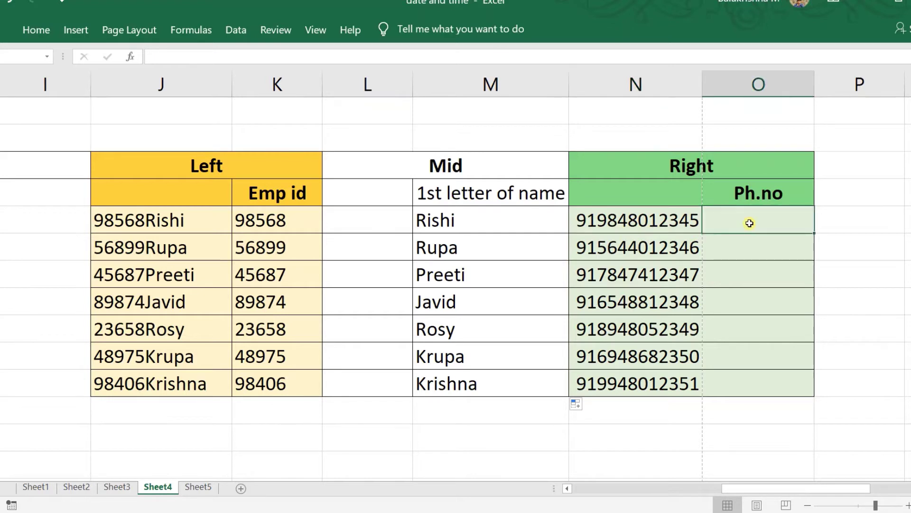
{"action": "type", "text": "=ri"}
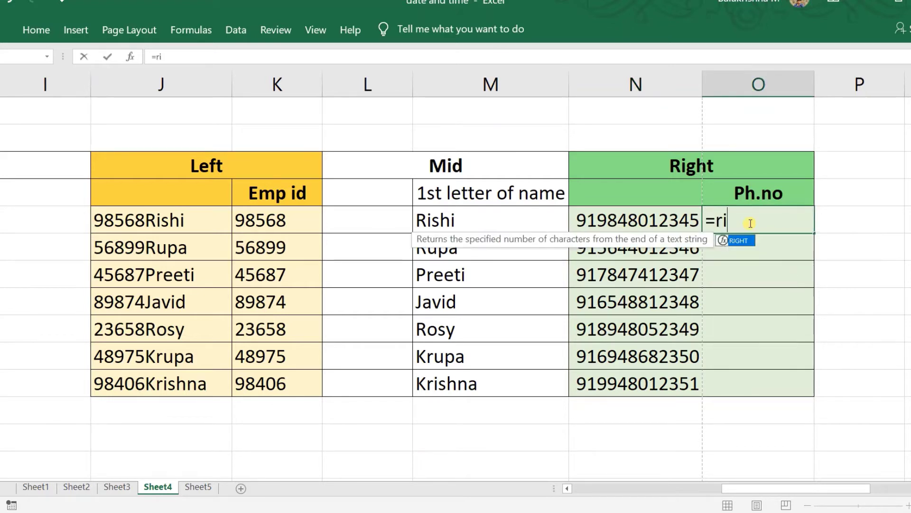
{"action": "type", "text": "ght("}
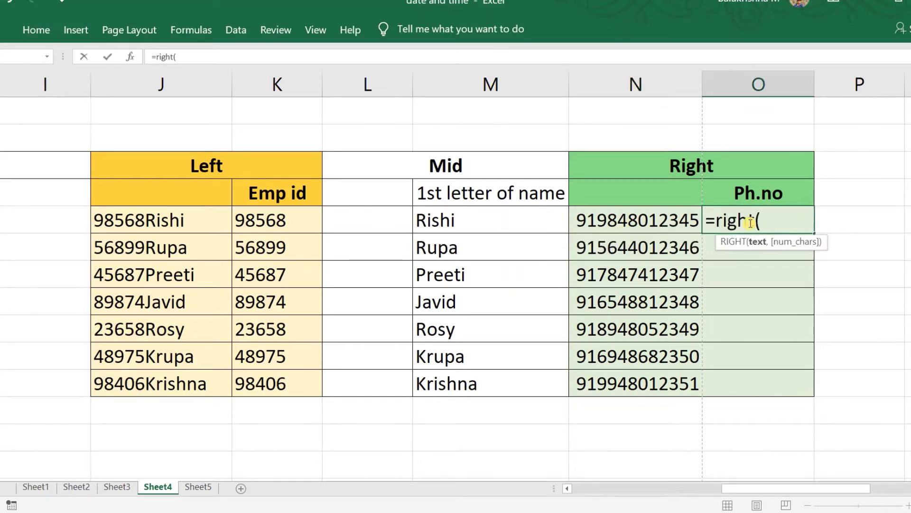
{"action": "left_click", "coordinate": [669, 220]}
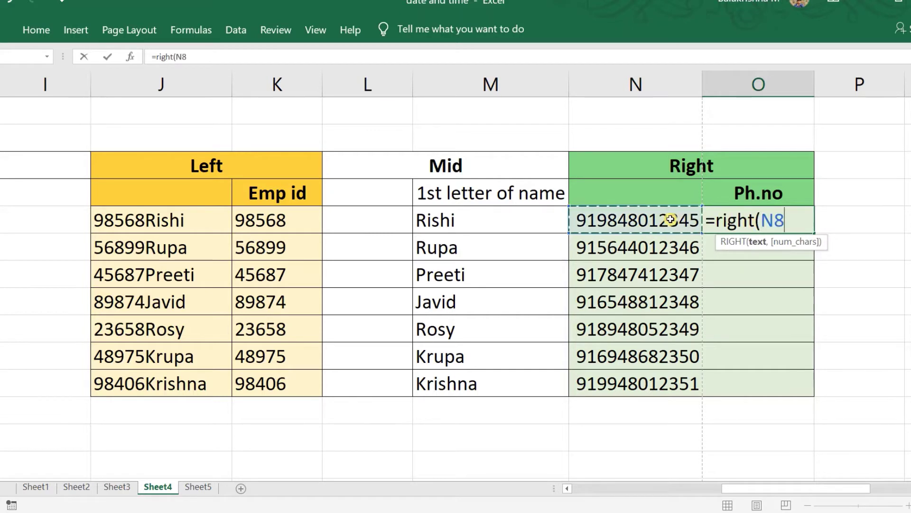
{"action": "type", "text": ","}
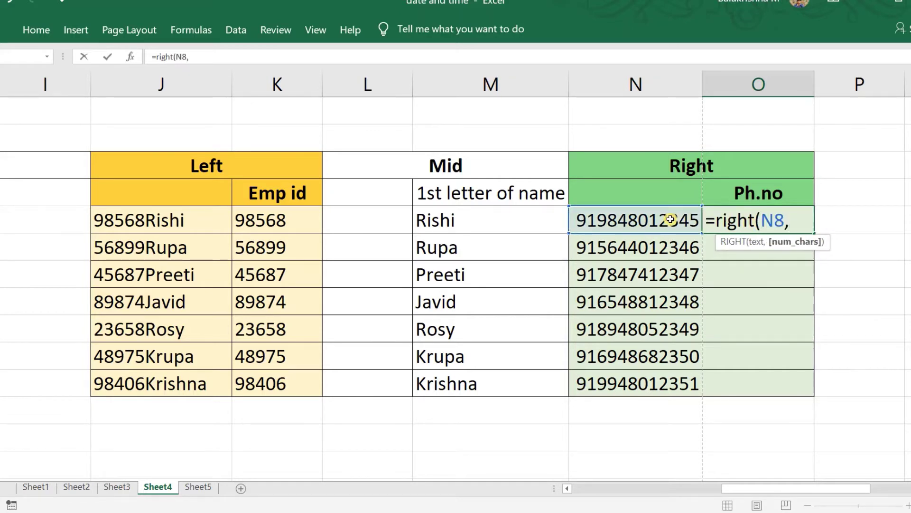
{"action": "type", "text": "10"}
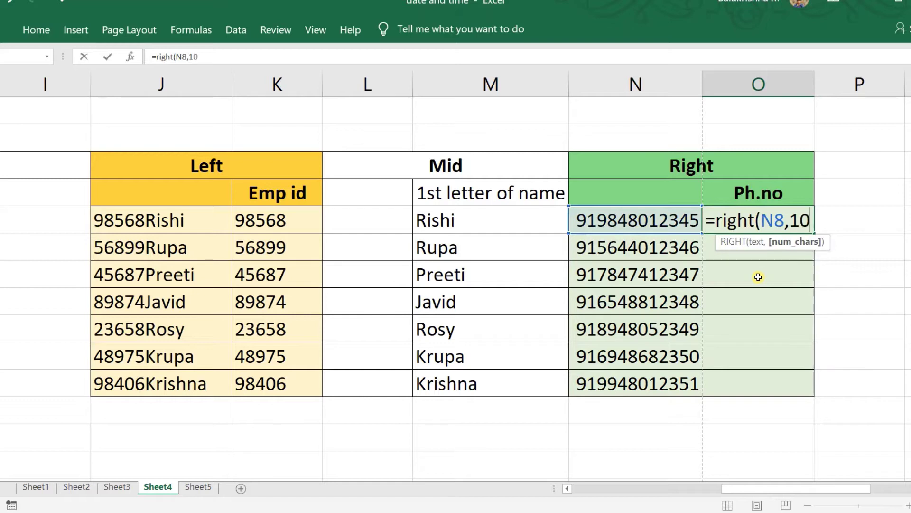
{"action": "type", "text": ")"}
{"action": "key", "text": "Return"}
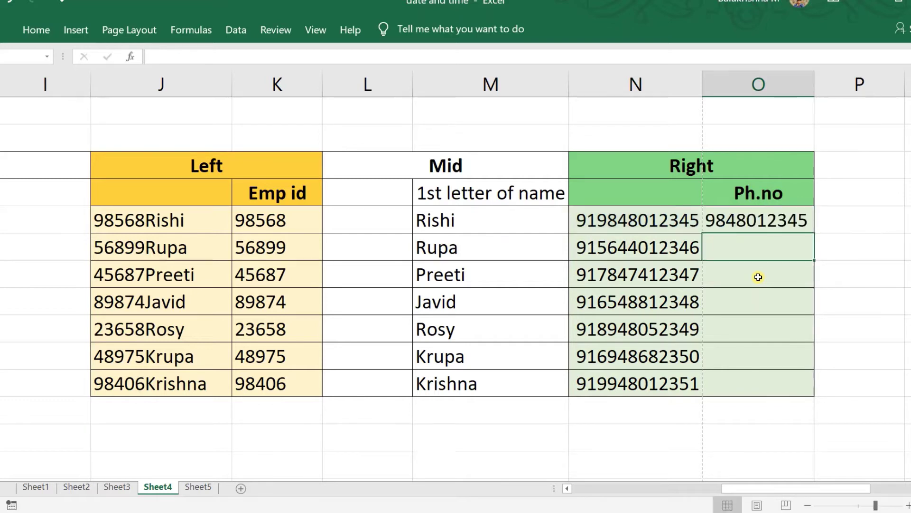
Fill the RIGHT formula from O8 down the Ph.no column through O14
{"action": "left_click", "coordinate": [762, 223]}
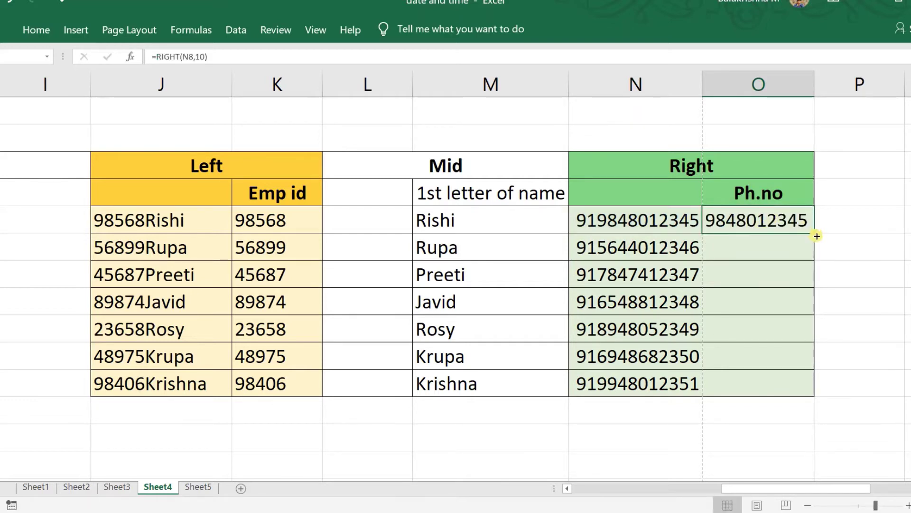
{"action": "left_click_drag", "start_coordinate": [812, 234], "coordinate": [802, 399]}
{"action": "left_click", "coordinate": [789, 426]}
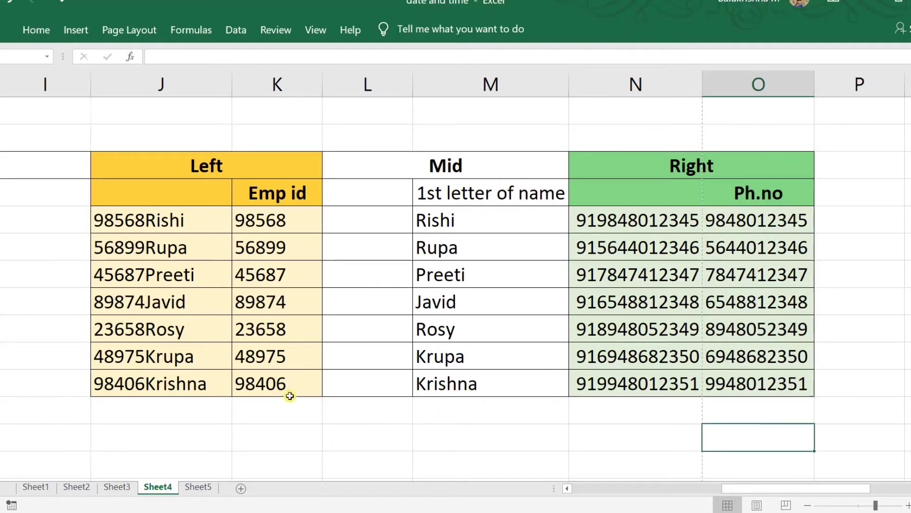
Enter two first names in J23, near the Clean label, separated by a line break inside the cell
{"action": "scroll", "coordinate": [290, 394], "scroll_direction": "down", "scroll_amount": 2}
{"action": "scroll", "coordinate": [284, 396], "scroll_direction": "down", "scroll_amount": 1}
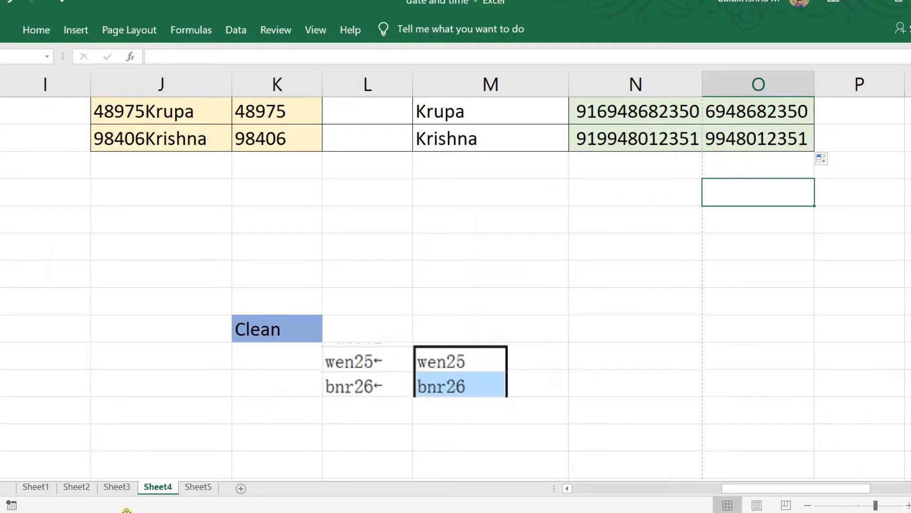
{"action": "key", "text": "alt+Tab"}
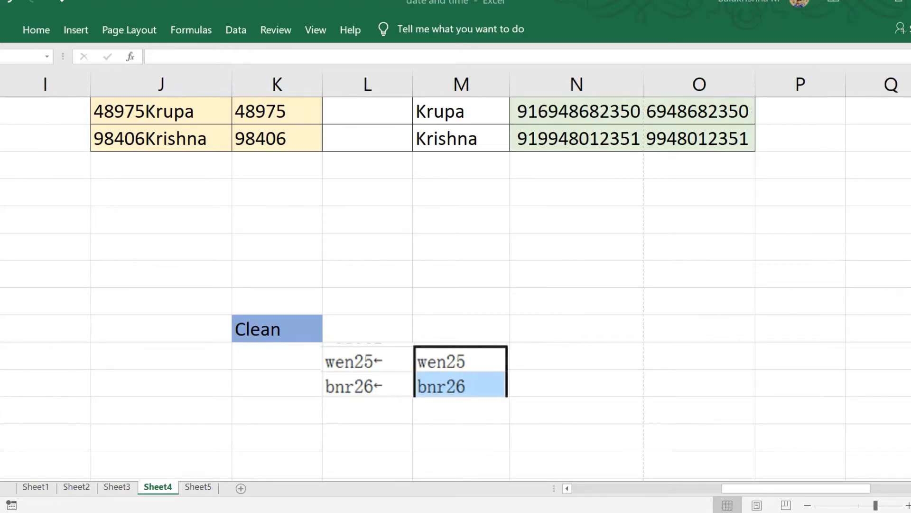
{"action": "left_click", "coordinate": [125, 381]}
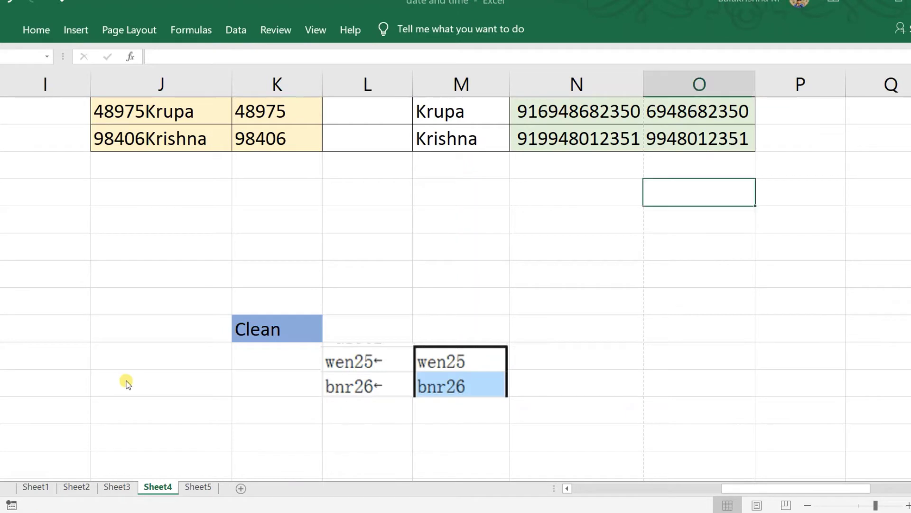
{"action": "left_click", "coordinate": [126, 381]}
{"action": "type", "text": "Ram"}
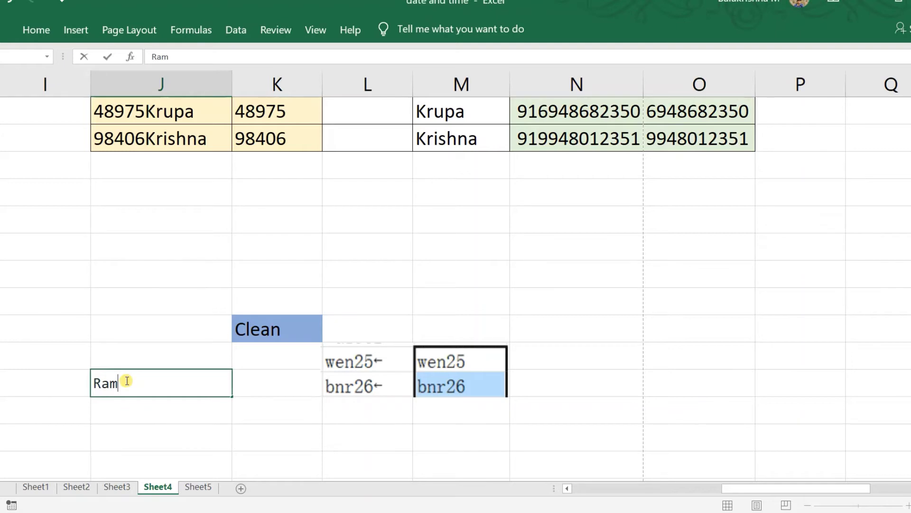
{"action": "key", "text": "alt+Return"}
{"action": "type", "text": "laxman"}
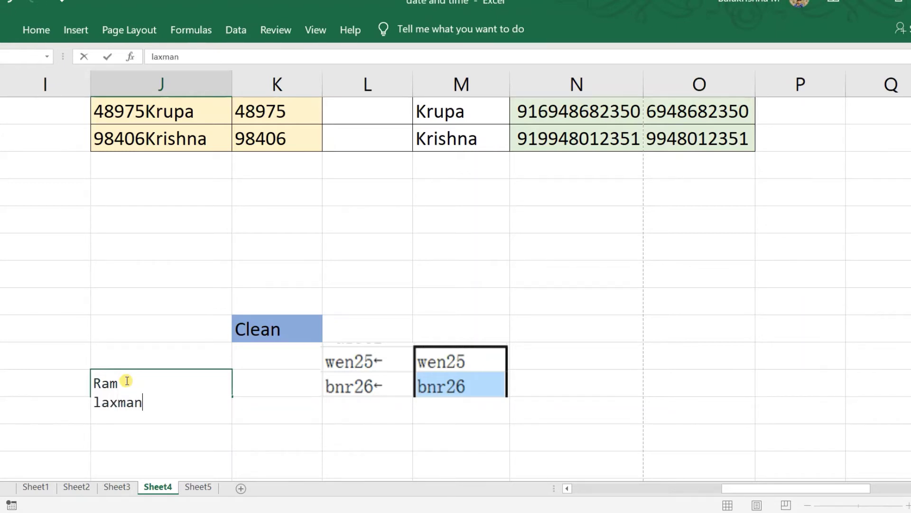
{"action": "key", "text": "Return"}
{"action": "left_click", "coordinate": [125, 380]}
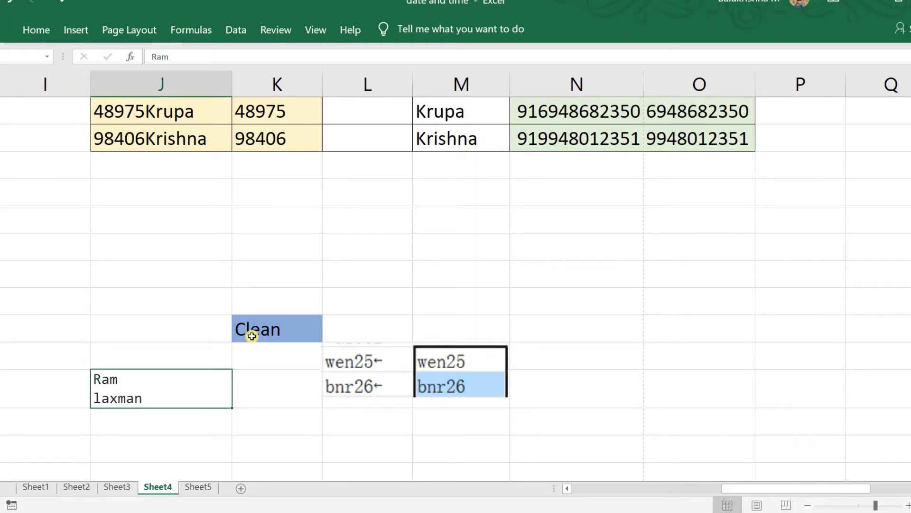
Enter a CLEAN formula in K24 that removes the line break from the text in J23
{"action": "left_click", "coordinate": [367, 325]}
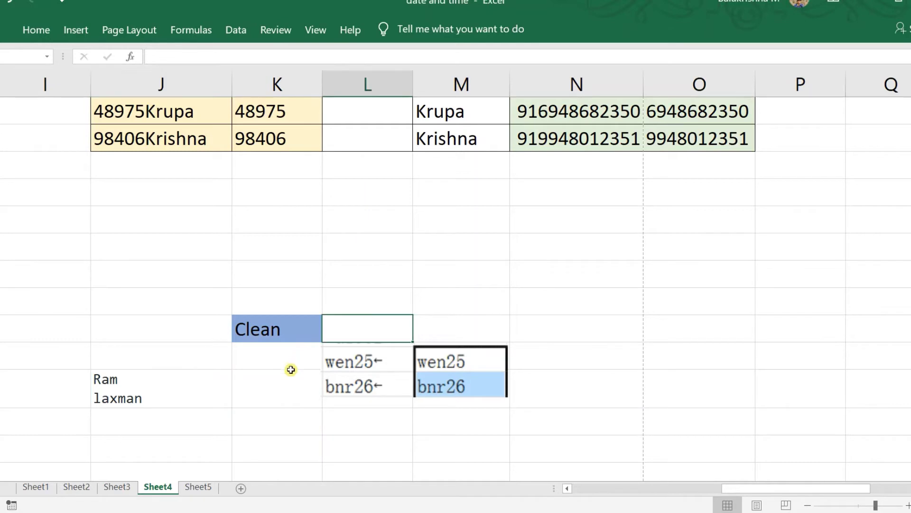
{"action": "left_click", "coordinate": [274, 425]}
{"action": "type", "text": "="}
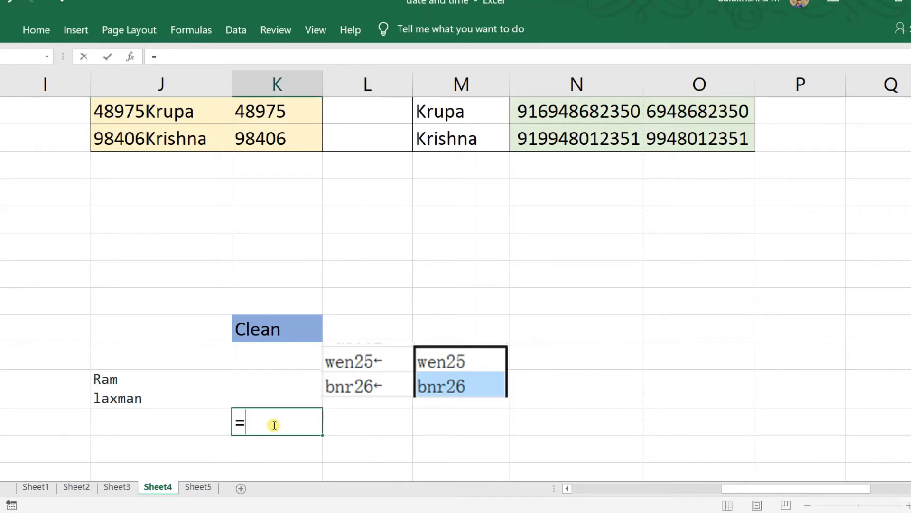
{"action": "type", "text": "clea"}
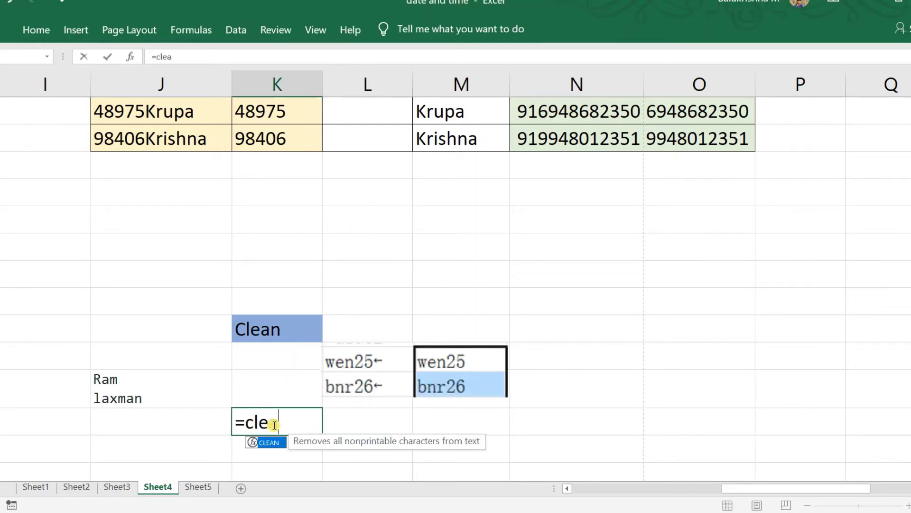
{"action": "type", "text": "n("}
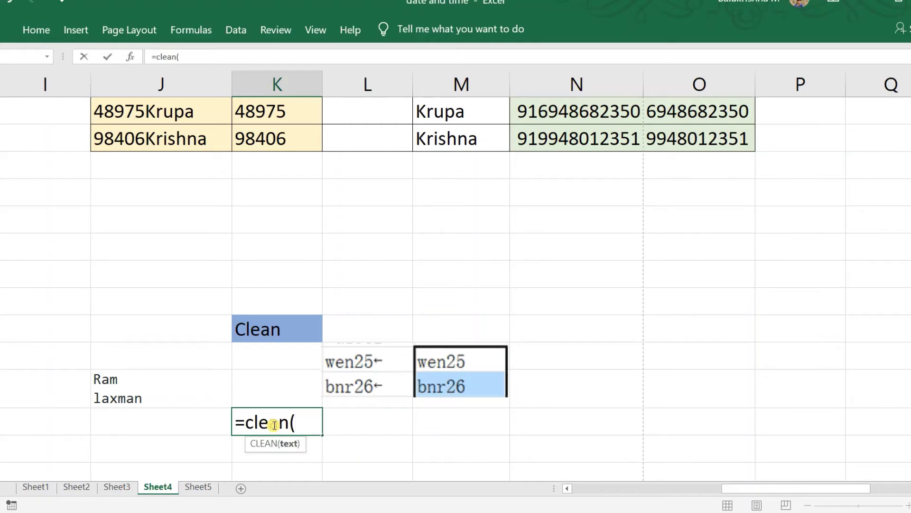
{"action": "left_click", "coordinate": [133, 396]}
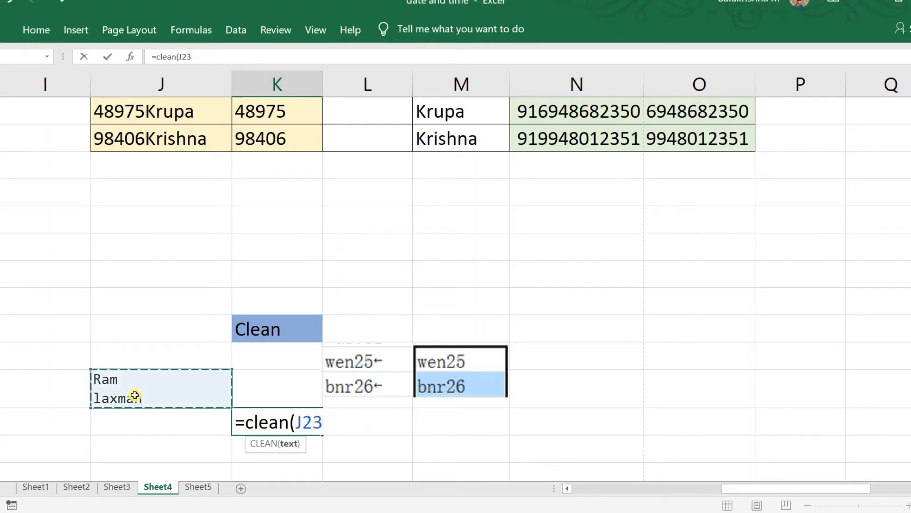
{"action": "key", "text": "Return"}
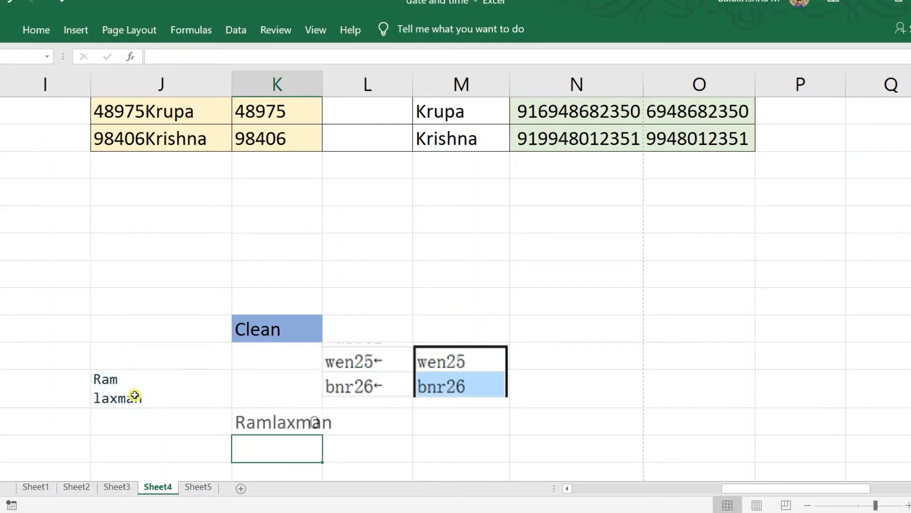
{"action": "left_click", "coordinate": [276, 426]}
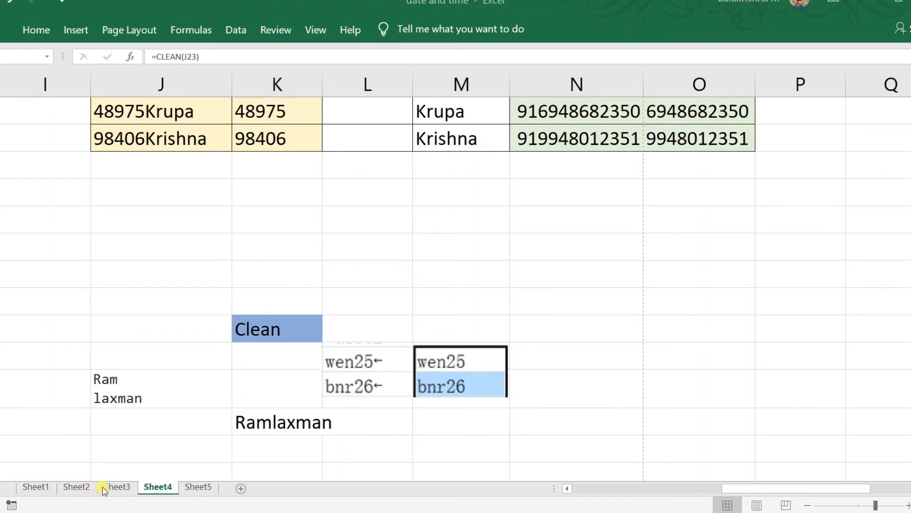
Enter a FIND formula in S5, beside the Find label, looking for "n" within U6
{"action": "key", "text": "alt+Tab"}
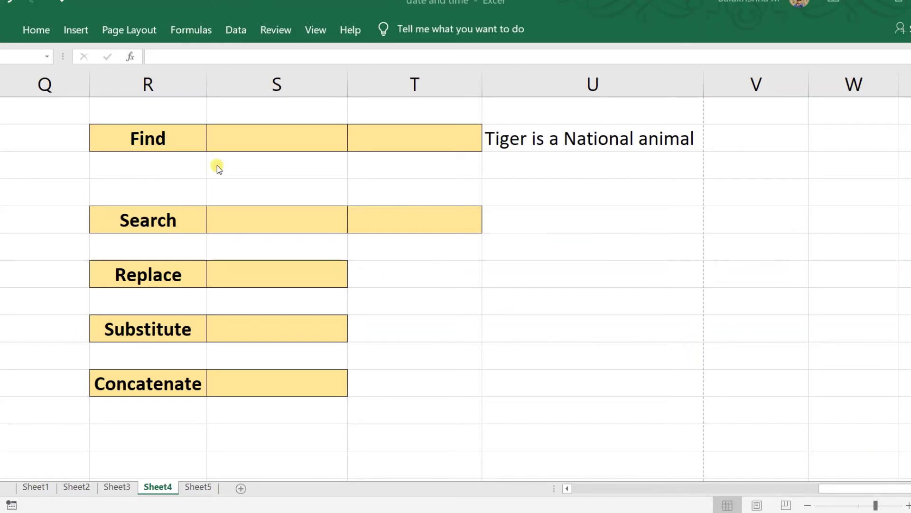
{"action": "left_click", "coordinate": [589, 148]}
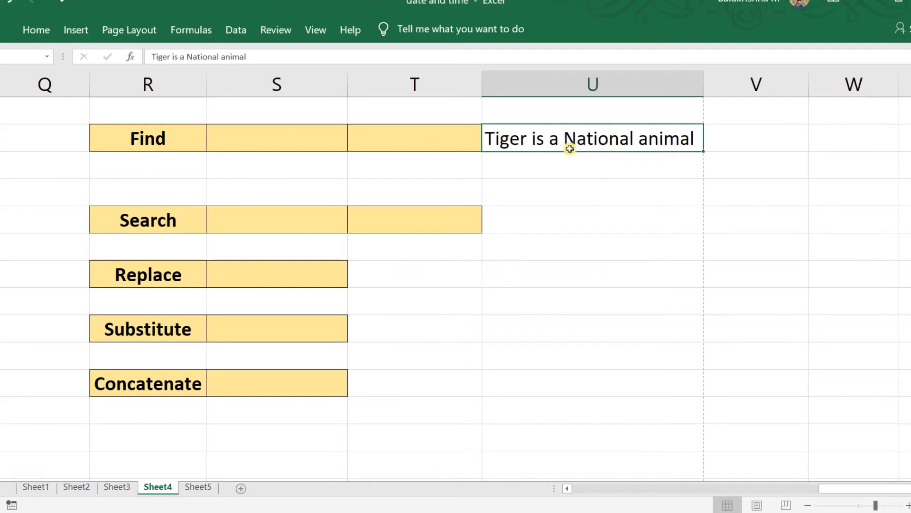
{"action": "left_click", "coordinate": [237, 136]}
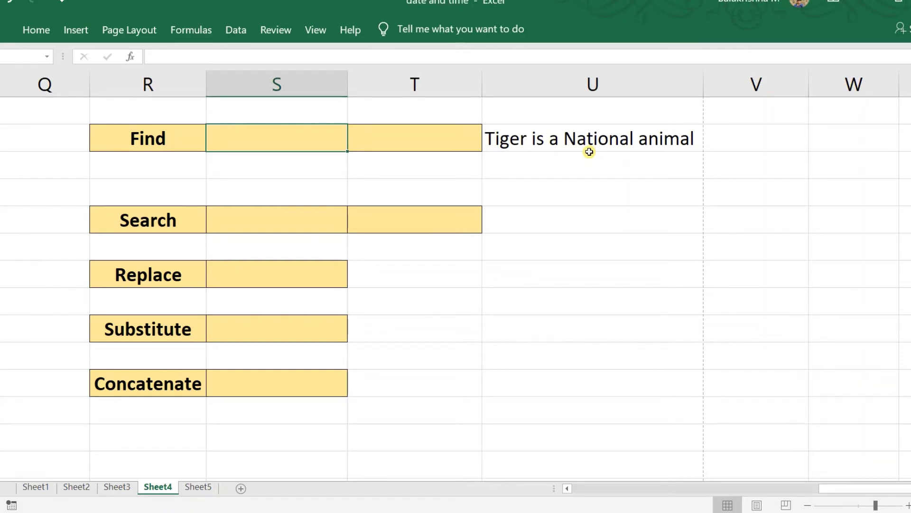
{"action": "type", "text": "="}
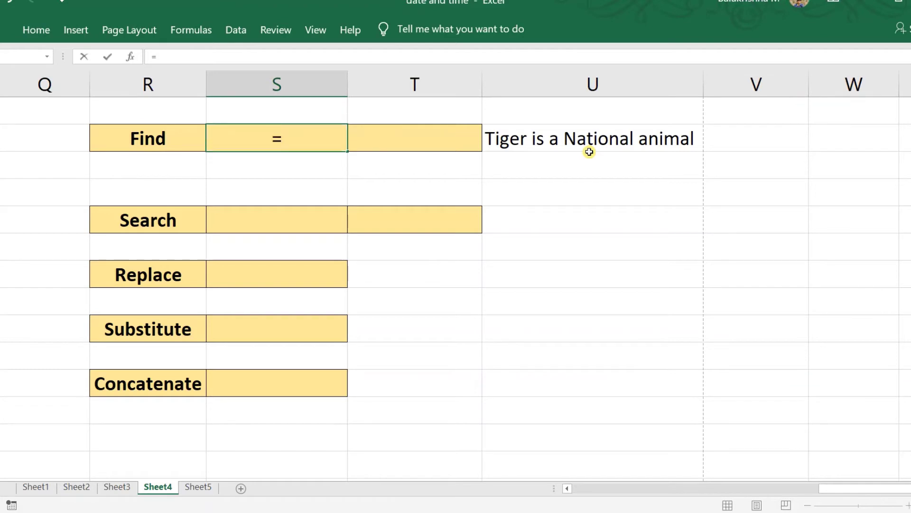
{"action": "type", "text": "find"}
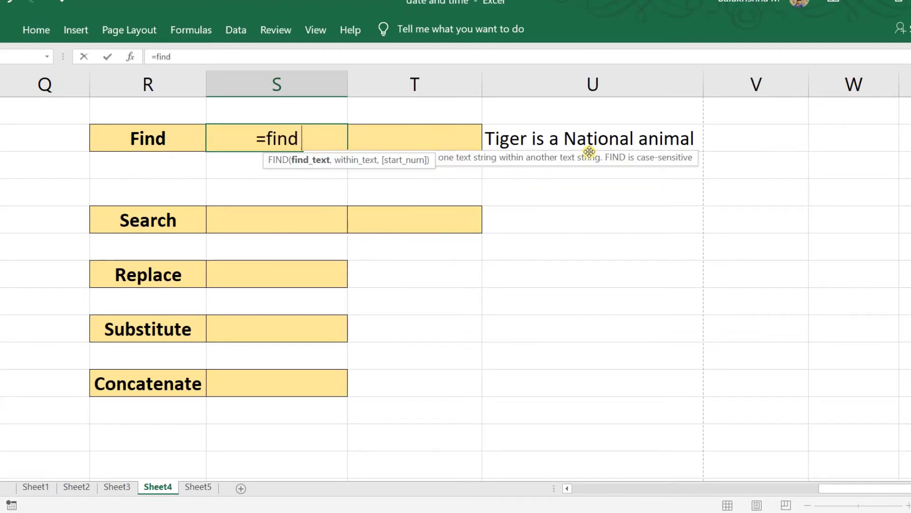
{"action": "type", "text": "(\""}
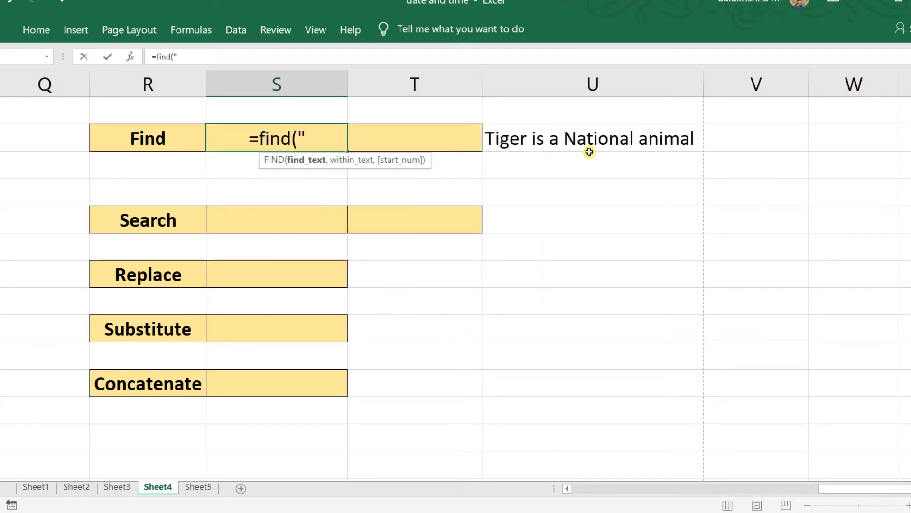
{"action": "type", "text": "n\""}
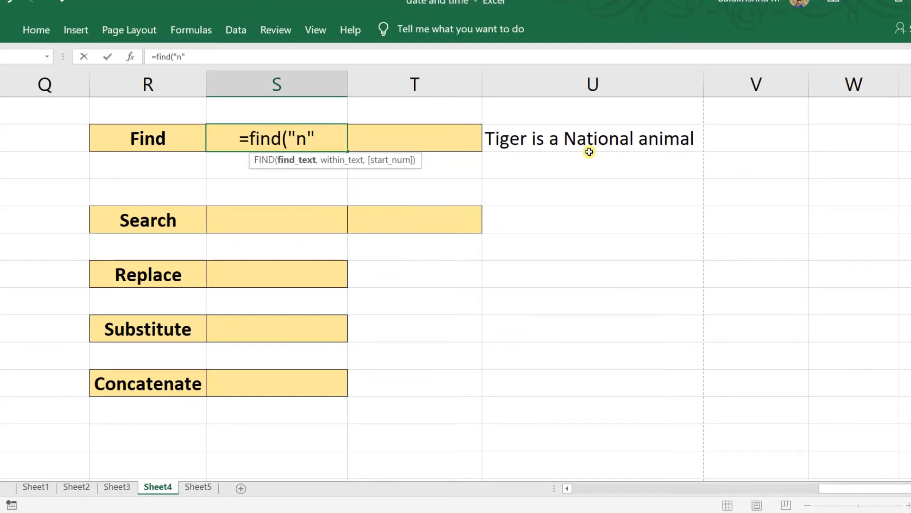
{"action": "type", "text": ","}
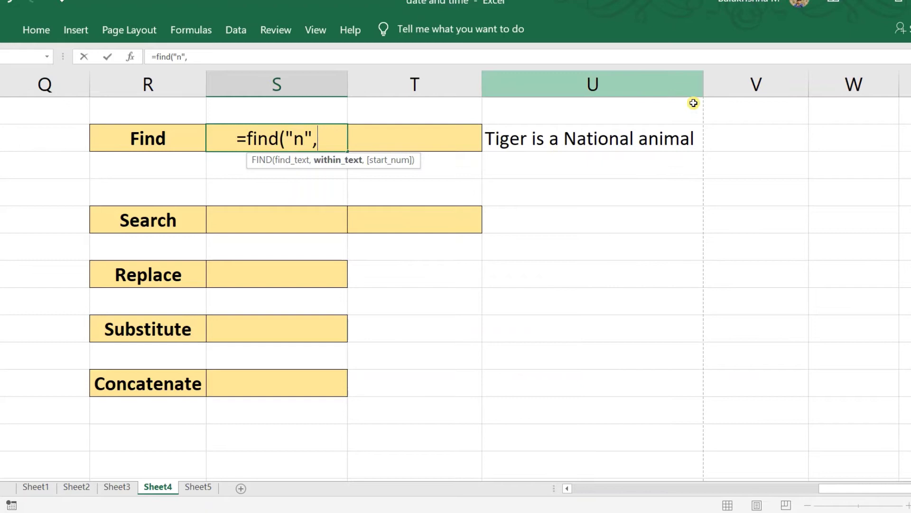
{"action": "left_click", "coordinate": [589, 152]}
{"action": "key", "text": "Return"}
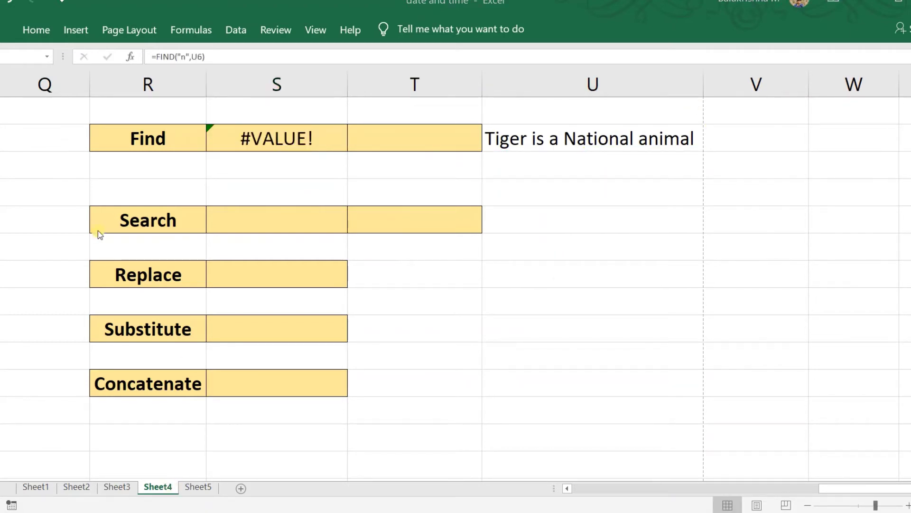
Change the within_text reference of the FIND formula in S5 to U5
{"action": "double_click", "coordinate": [275, 140]}
{"action": "left_click", "coordinate": [320, 141]}
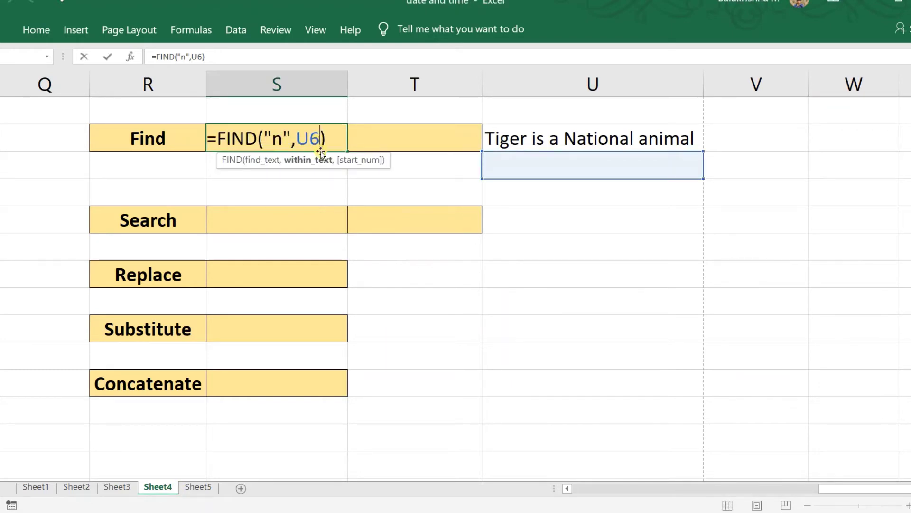
{"action": "key", "text": "BackSpace"}
{"action": "type", "text": "5"}
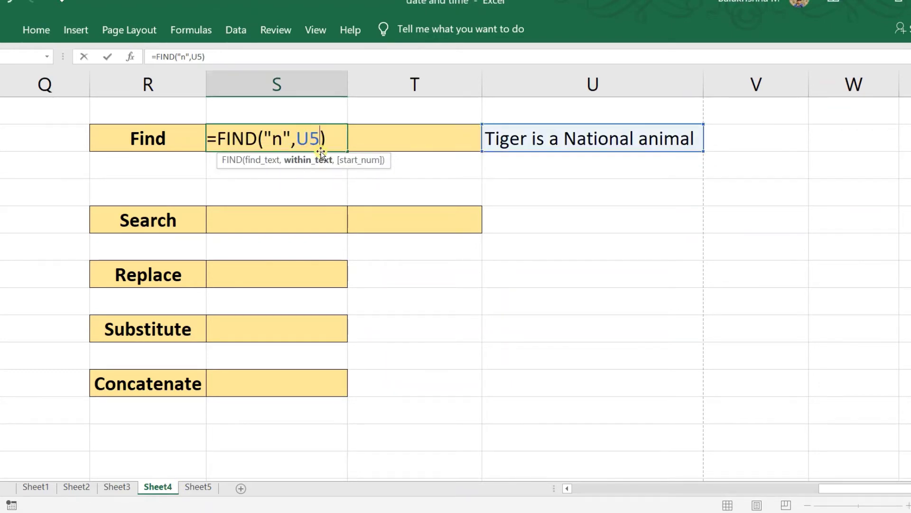
{"action": "key", "text": "Return"}
{"action": "left_click", "coordinate": [295, 138]}
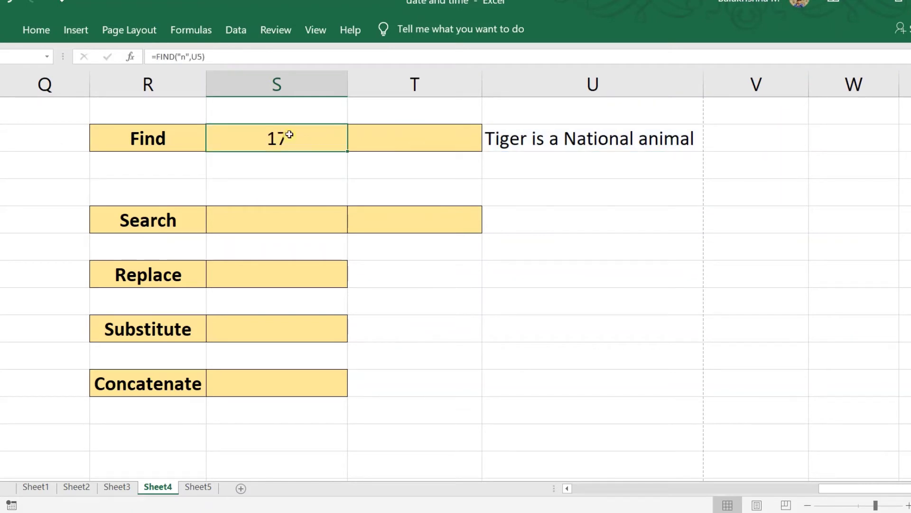
Enter a SEARCH formula in S8, beside the Search label, looking for "n" within U5
{"action": "double_click", "coordinate": [286, 140]}
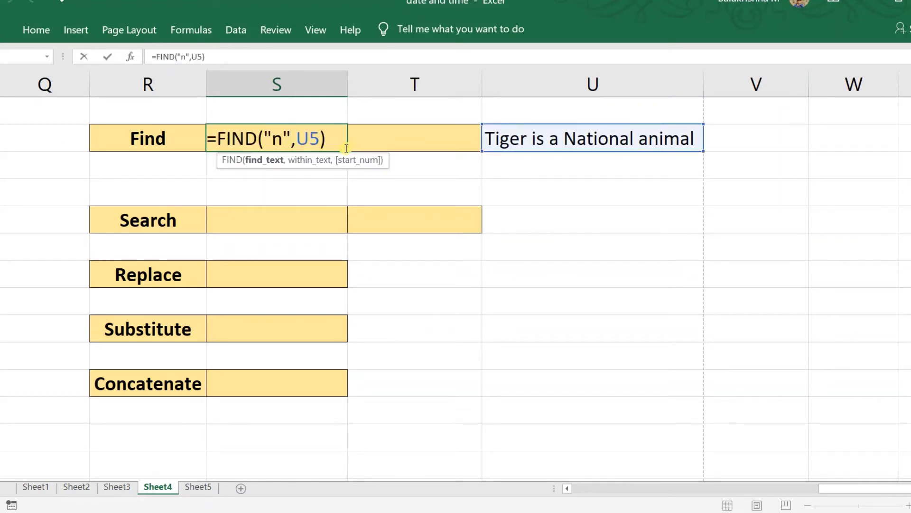
{"action": "key", "text": "Escape"}
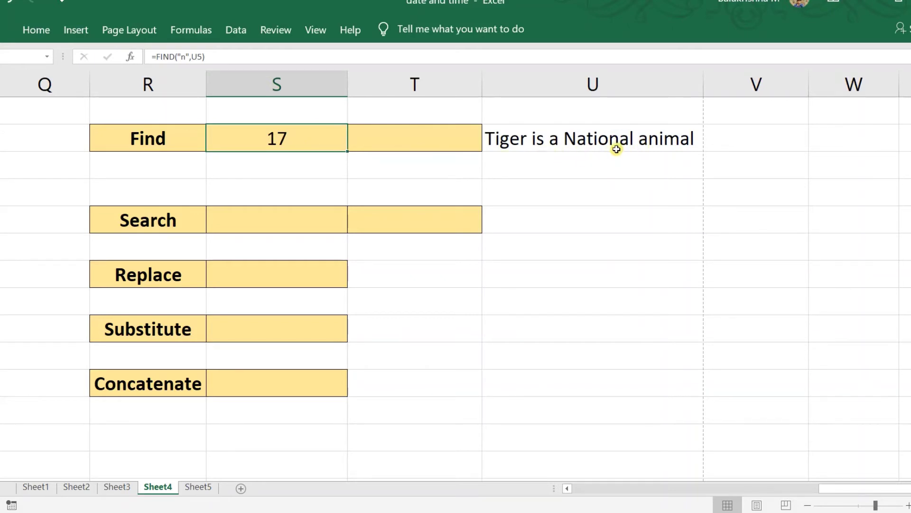
{"action": "left_click", "coordinate": [295, 222]}
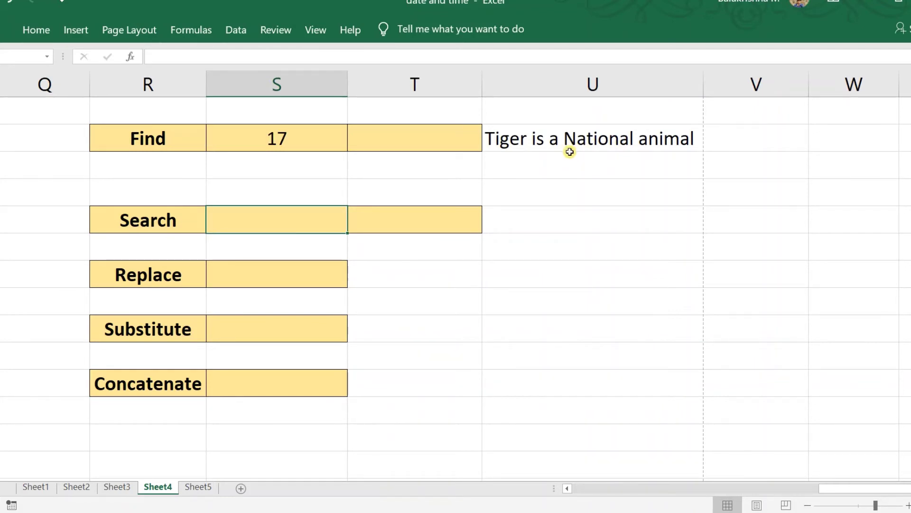
{"action": "type", "text": "=search"}
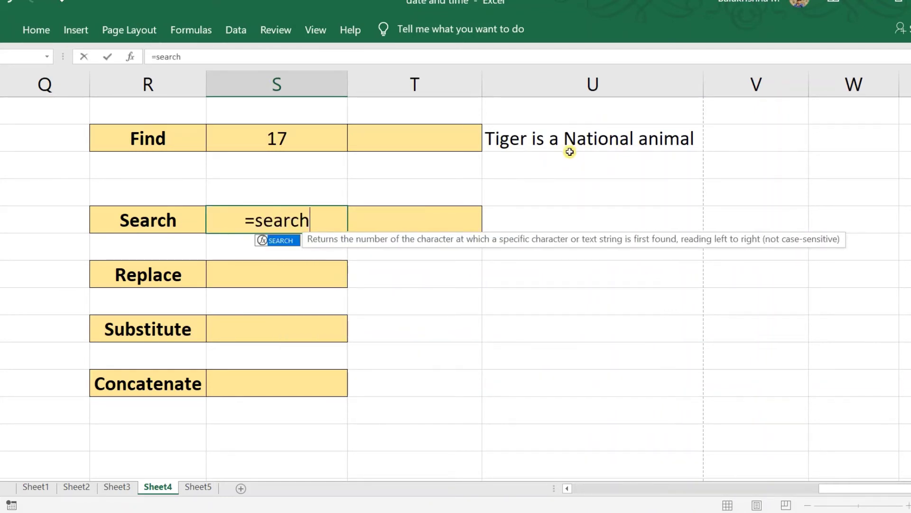
{"action": "type", "text": "(\""}
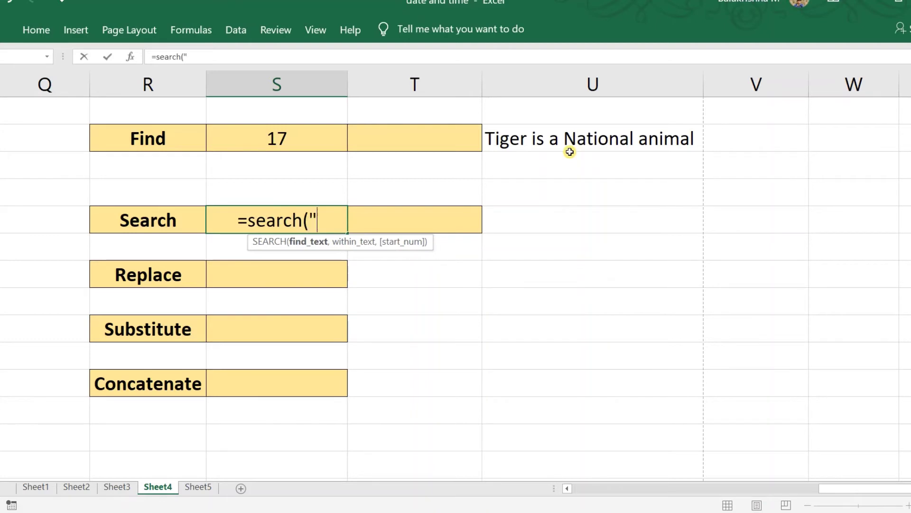
{"action": "type", "text": "n\","}
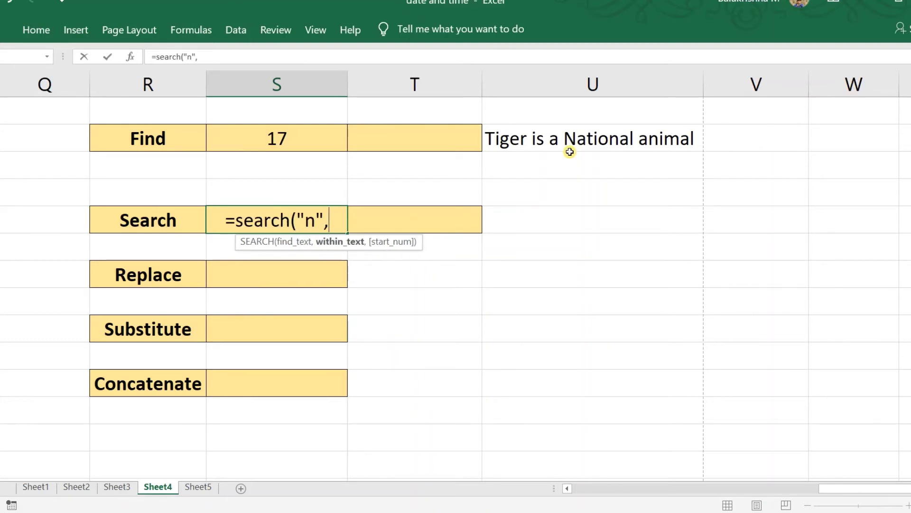
{"action": "left_click", "coordinate": [571, 141]}
{"action": "key", "text": "Return"}
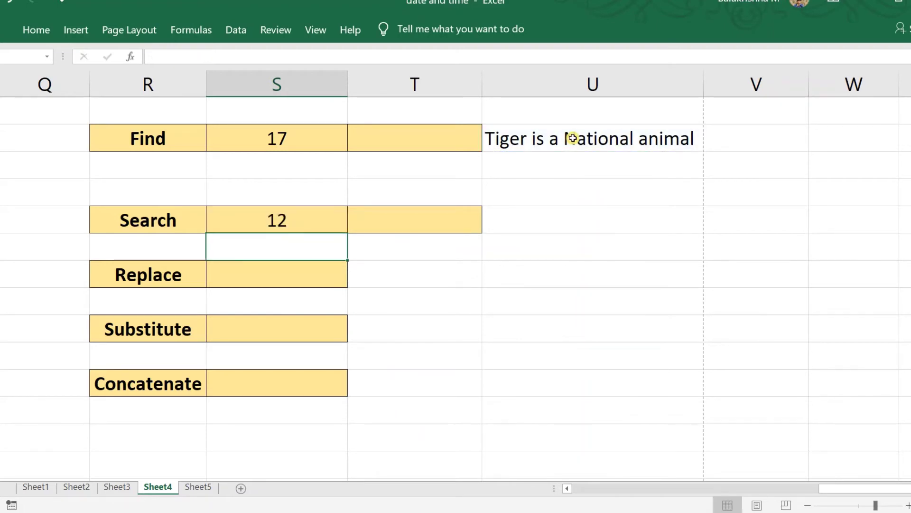
Change the find_text of the FIND formula in S5 to a capital "N"
{"action": "left_click", "coordinate": [315, 226]}
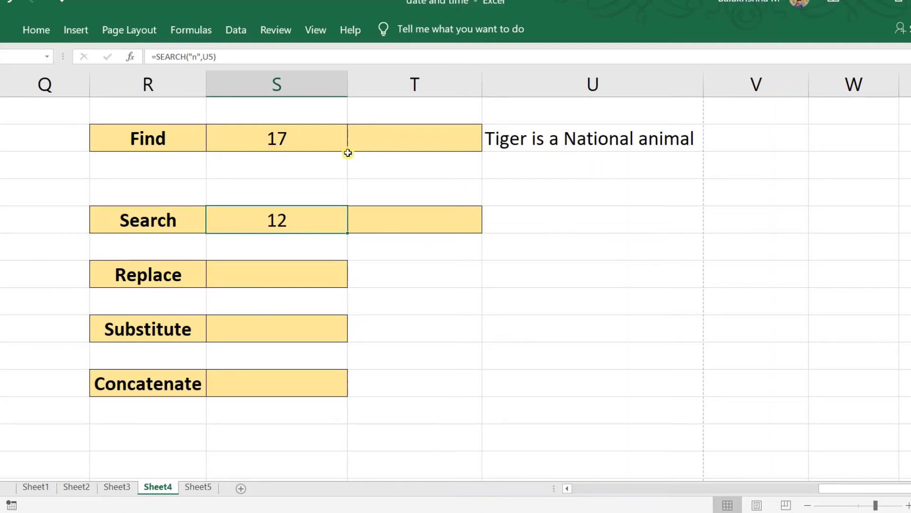
{"action": "double_click", "coordinate": [303, 141]}
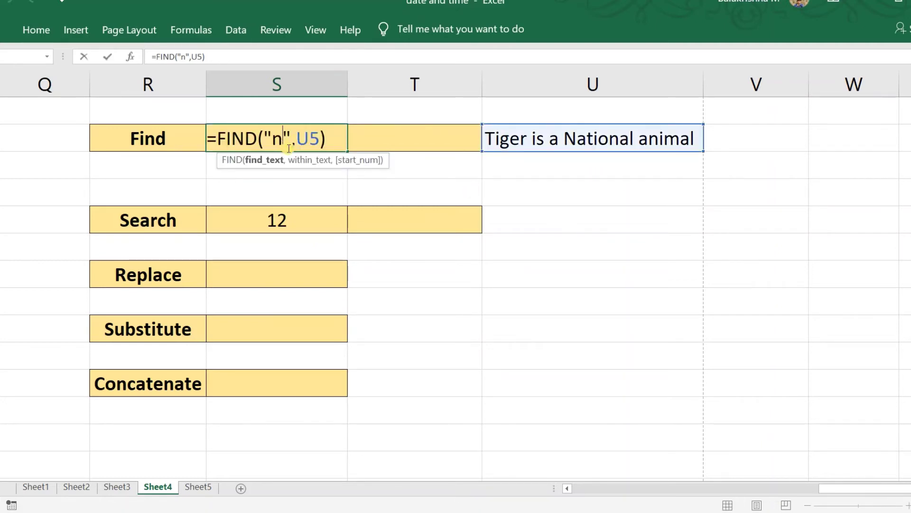
{"action": "key", "text": "BackSpace"}
{"action": "type", "text": "N"}
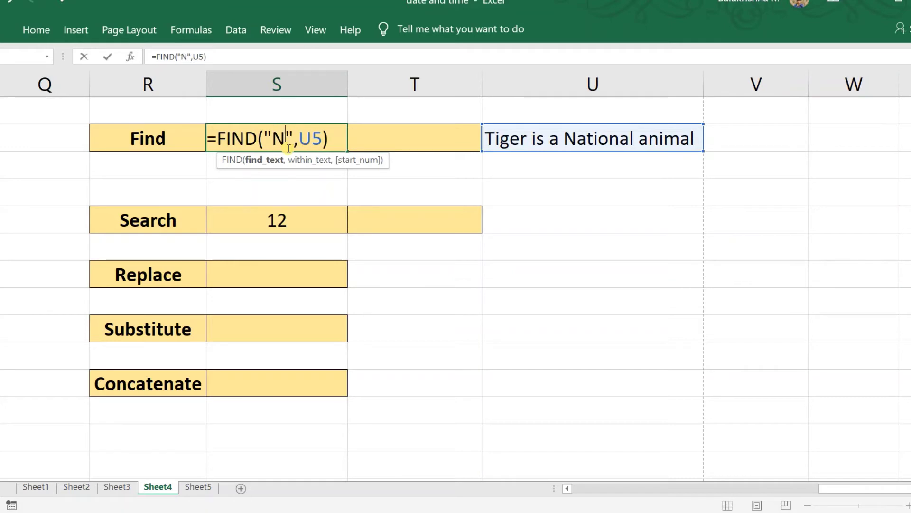
{"action": "key", "text": "Return"}
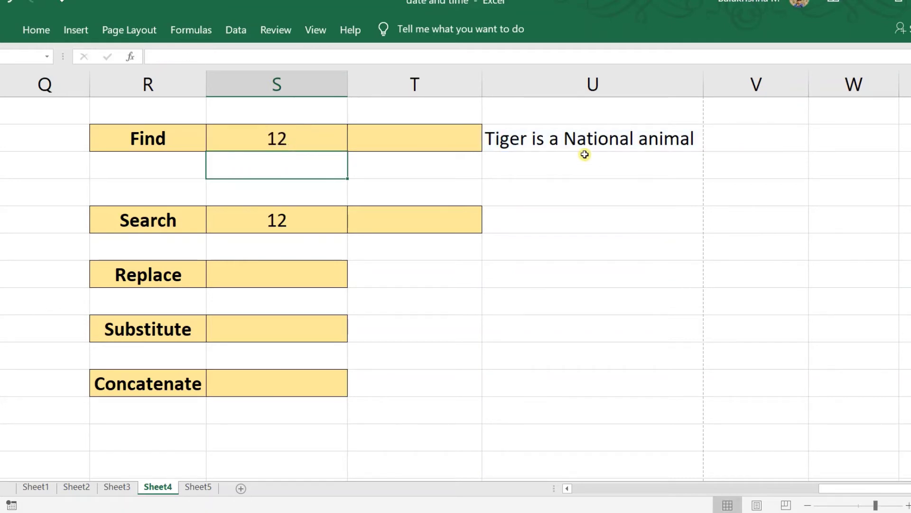
Change the find_text of the SEARCH formula in S8 to a capital "N"
{"action": "left_click", "coordinate": [273, 219]}
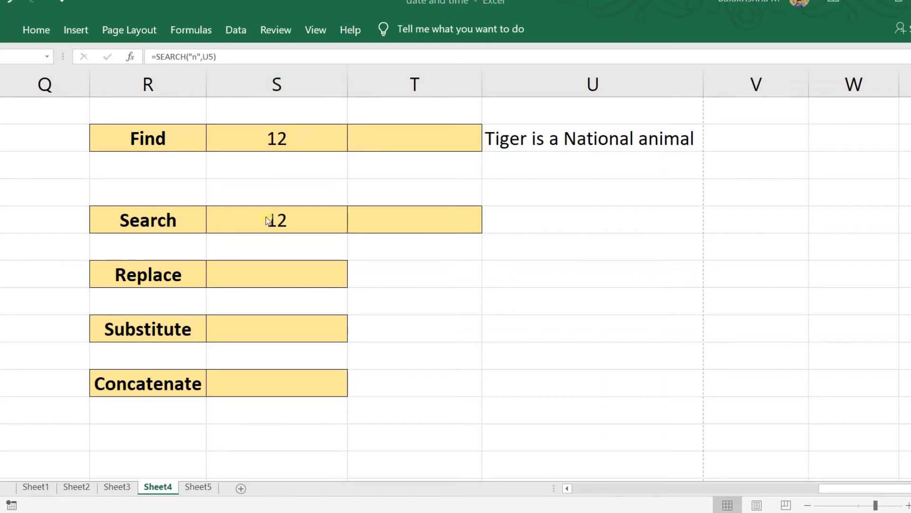
{"action": "double_click", "coordinate": [273, 220]}
{"action": "left_click", "coordinate": [190, 220]}
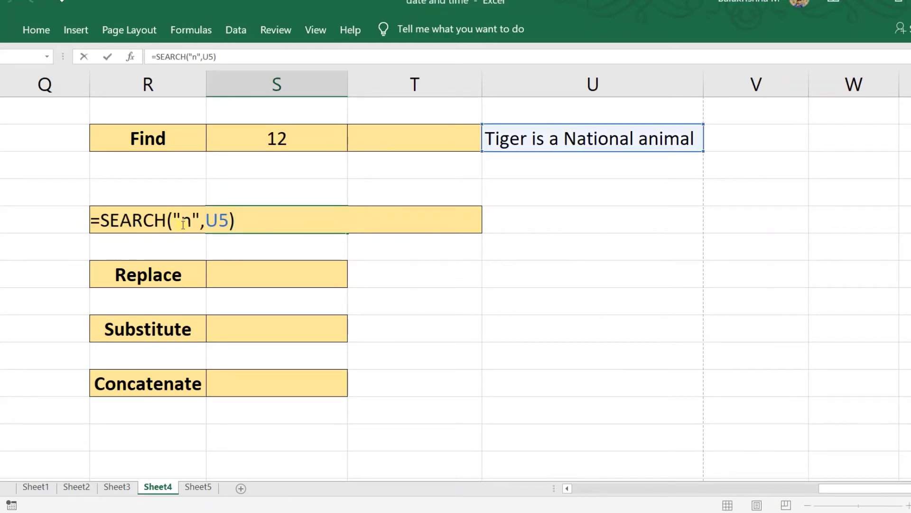
{"action": "key", "text": "BackSpace"}
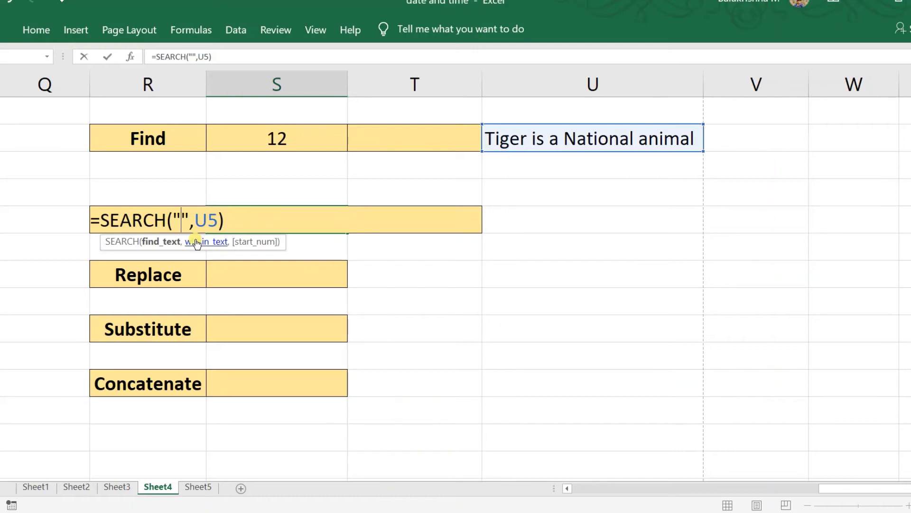
{"action": "type", "text": "N"}
{"action": "key", "text": "Return"}
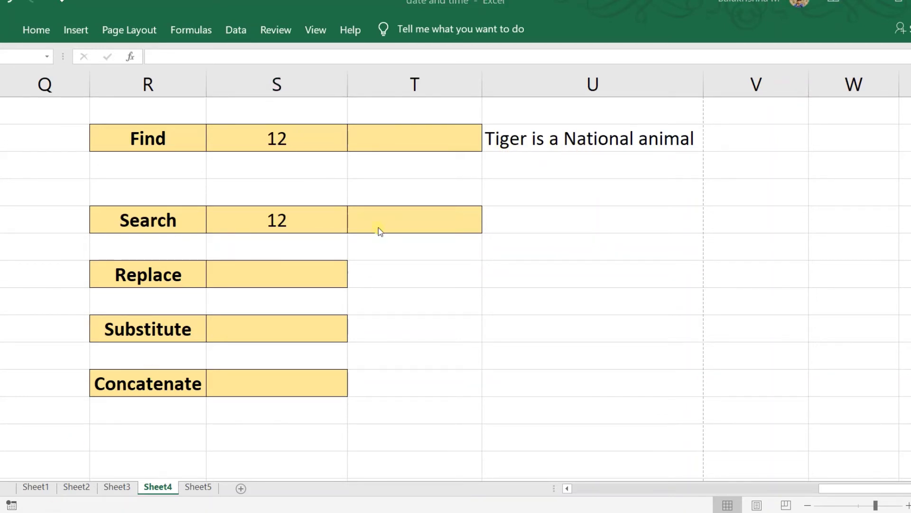
Enter a FIND formula in T5 looking for "i" within U5, with start_num 5
{"action": "left_click", "coordinate": [390, 142]}
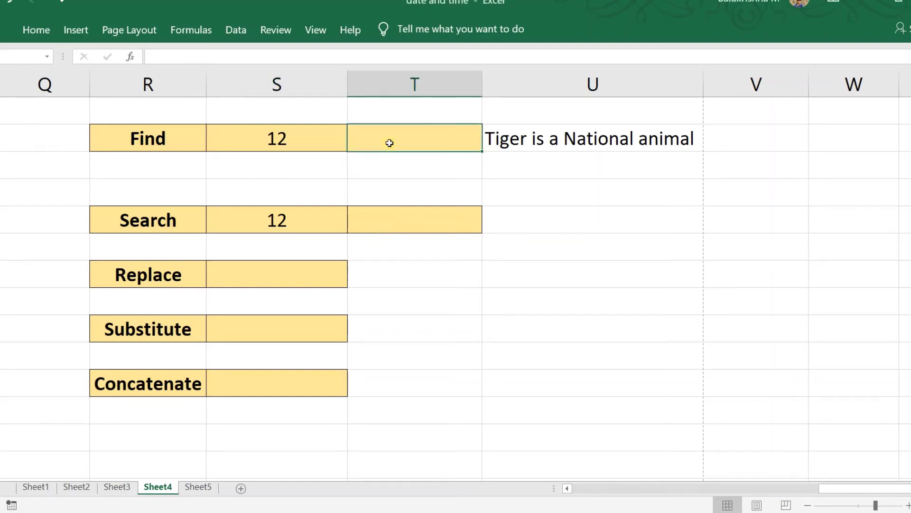
{"action": "type", "text": "=find"}
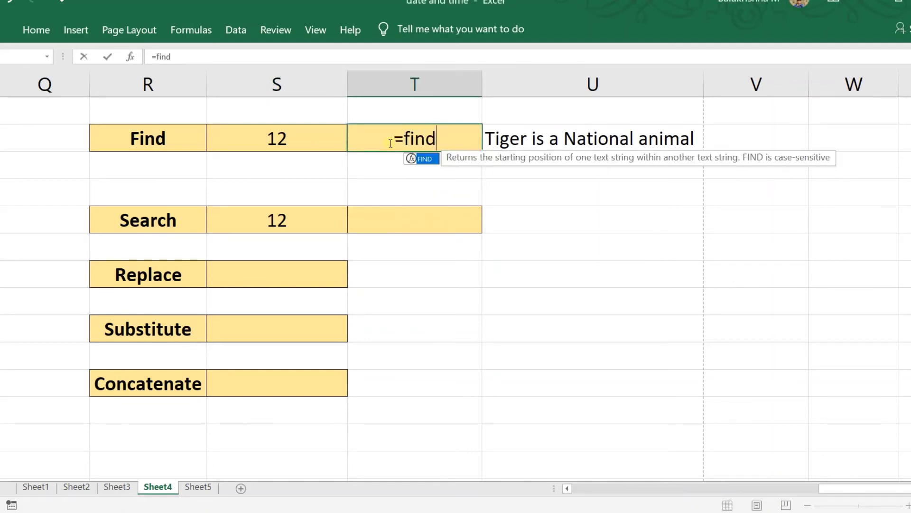
{"action": "type", "text": "("}
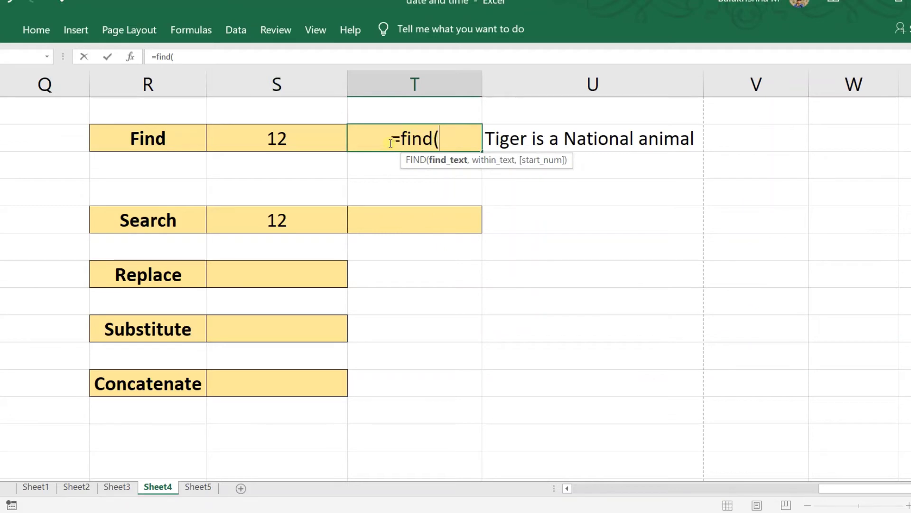
{"action": "type", "text": "\""}
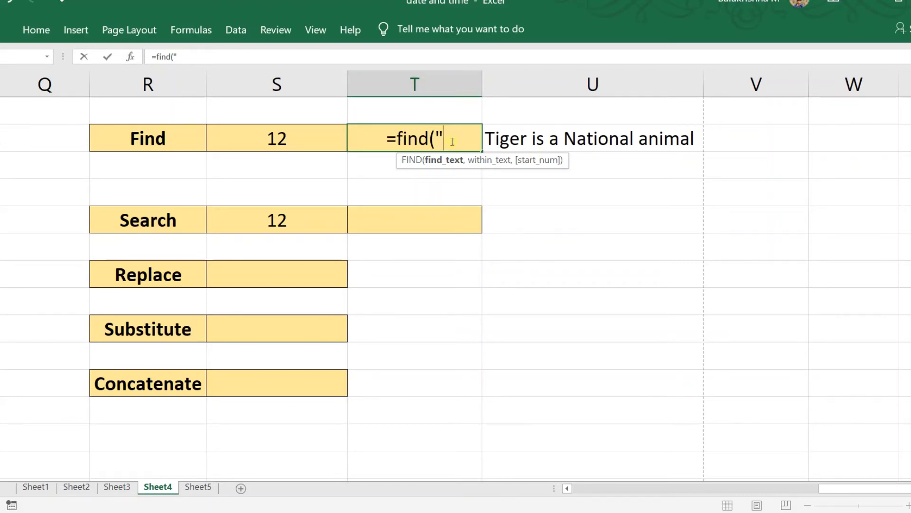
{"action": "type", "text": "I\""}
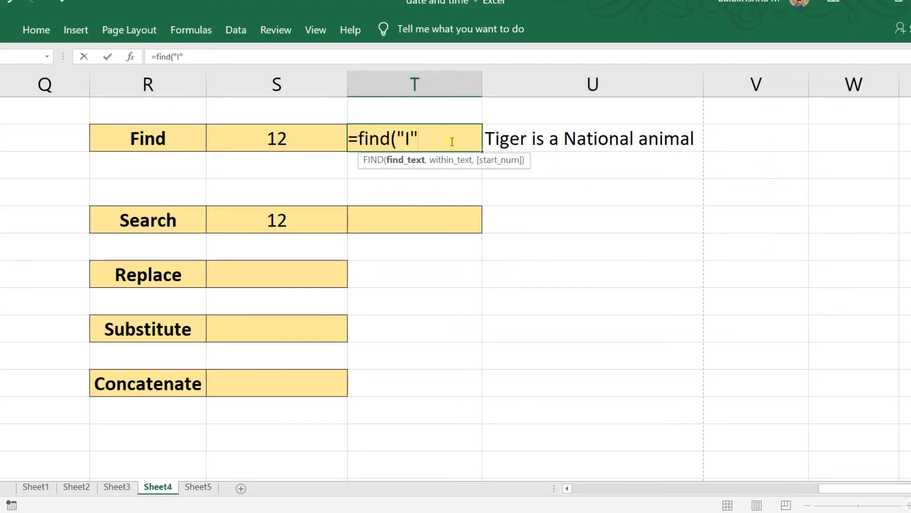
{"action": "key", "text": "BackSpace"}
{"action": "key", "text": "BackSpace"}
{"action": "type", "text": "i\","}
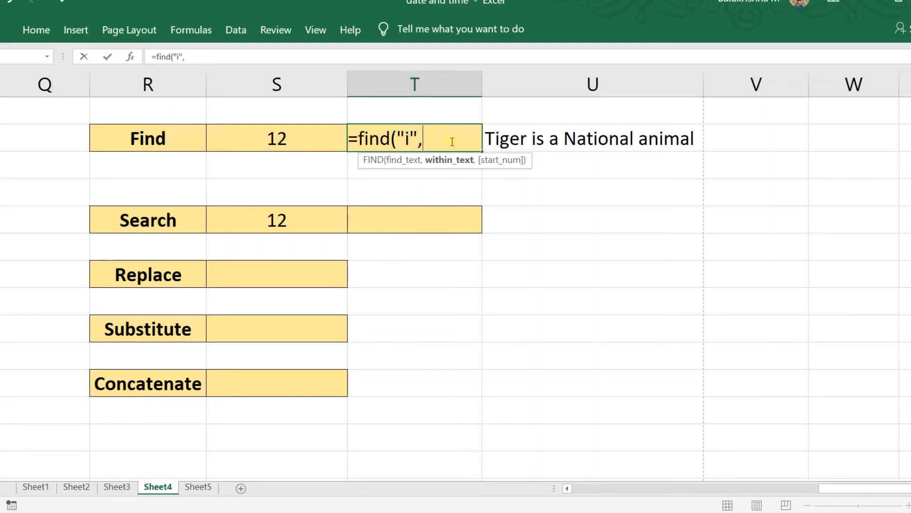
{"action": "left_click", "coordinate": [523, 142]}
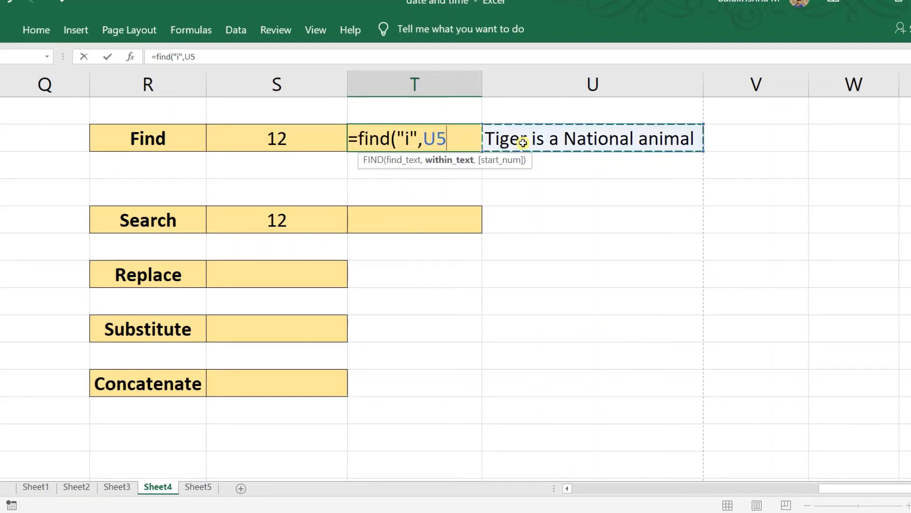
{"action": "type", "text": ","}
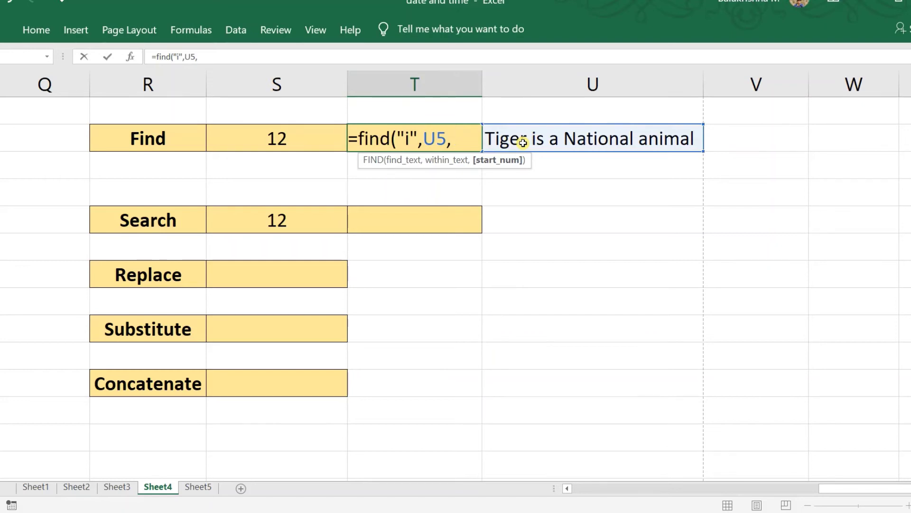
{"action": "type", "text": "5)"}
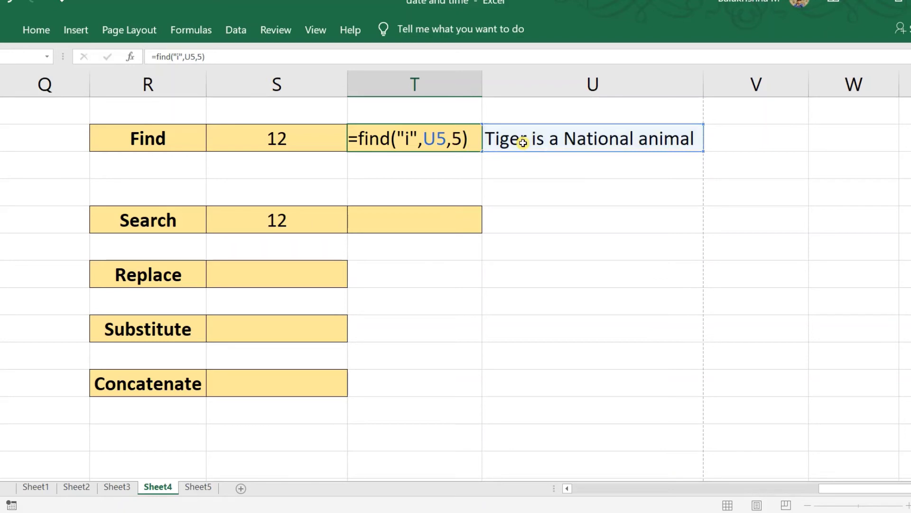
{"action": "key", "text": "Return"}
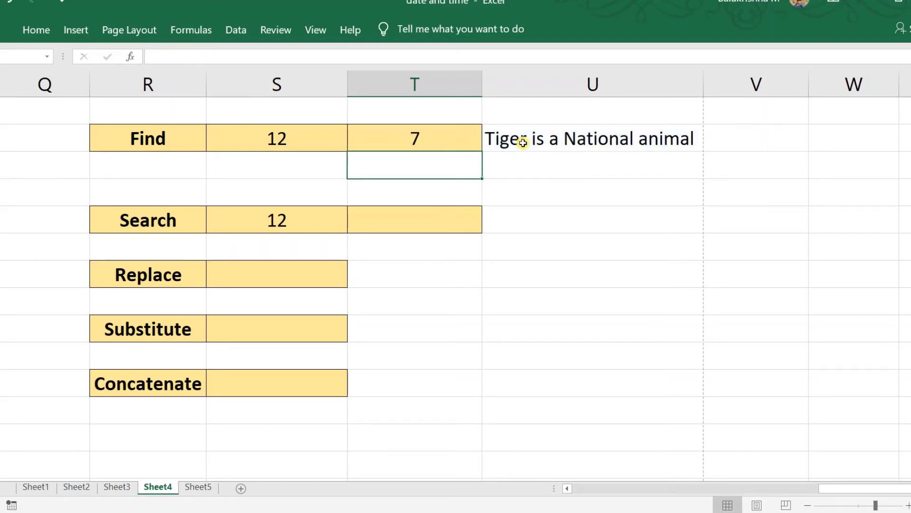
Enter a SEARCH formula in T8 looking for "i" within U5, with start_num 5, matching the FIND formula in T5
{"action": "left_click", "coordinate": [427, 141]}
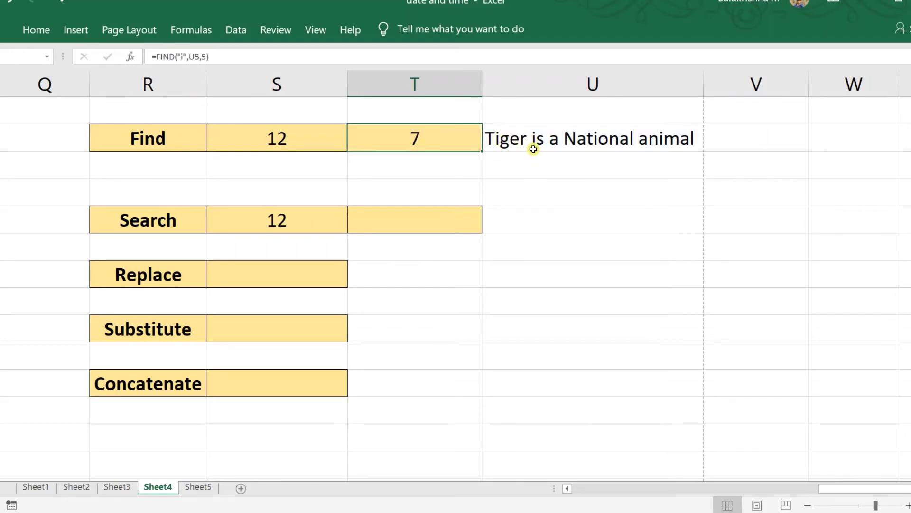
{"action": "double_click", "coordinate": [413, 137]}
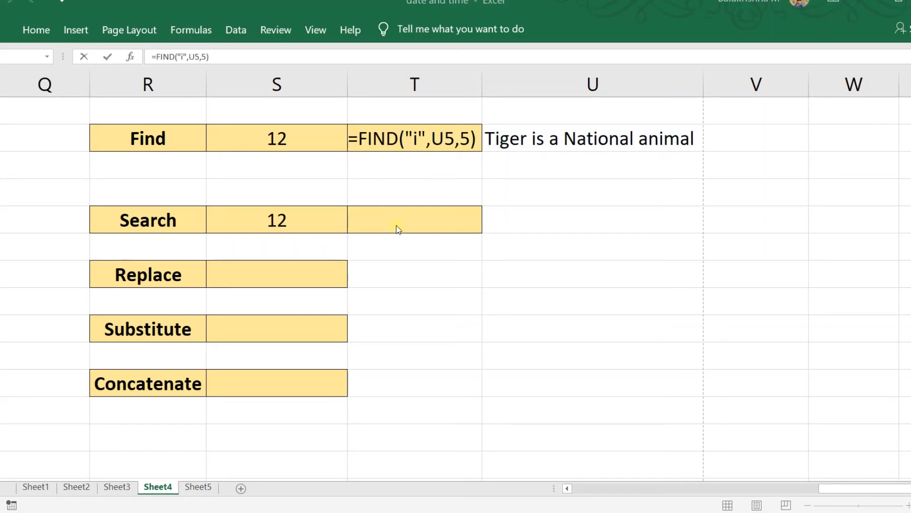
{"action": "key", "text": "Return"}
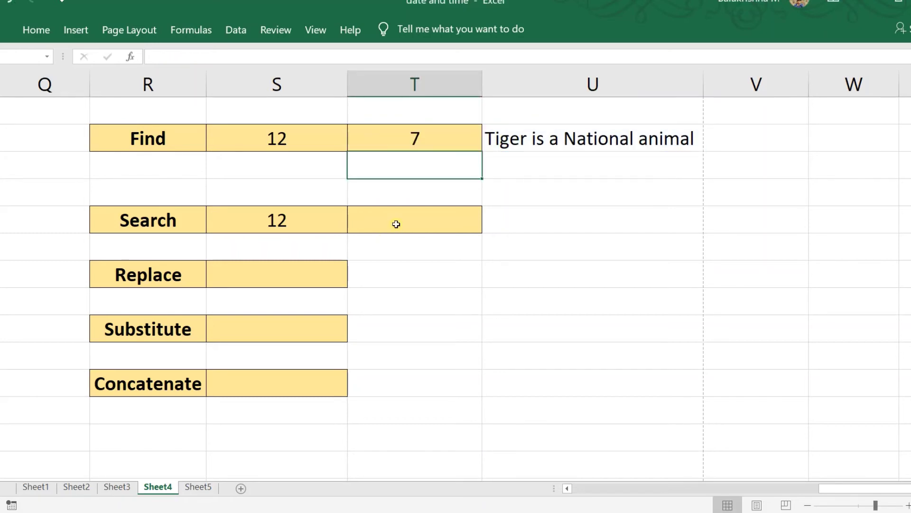
{"action": "type", "text": "="}
{"action": "key", "text": "Escape"}
{"action": "double_click", "coordinate": [280, 221]}
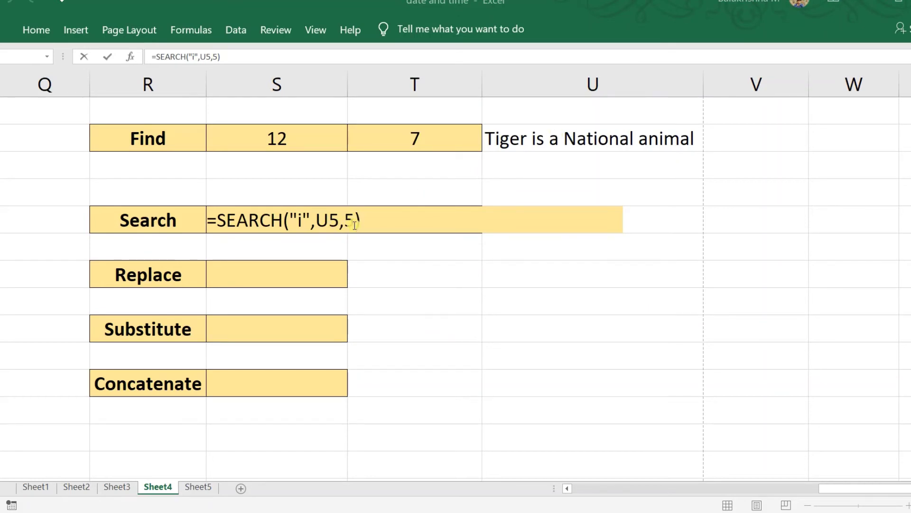
{"action": "left_click", "coordinate": [350, 242]}
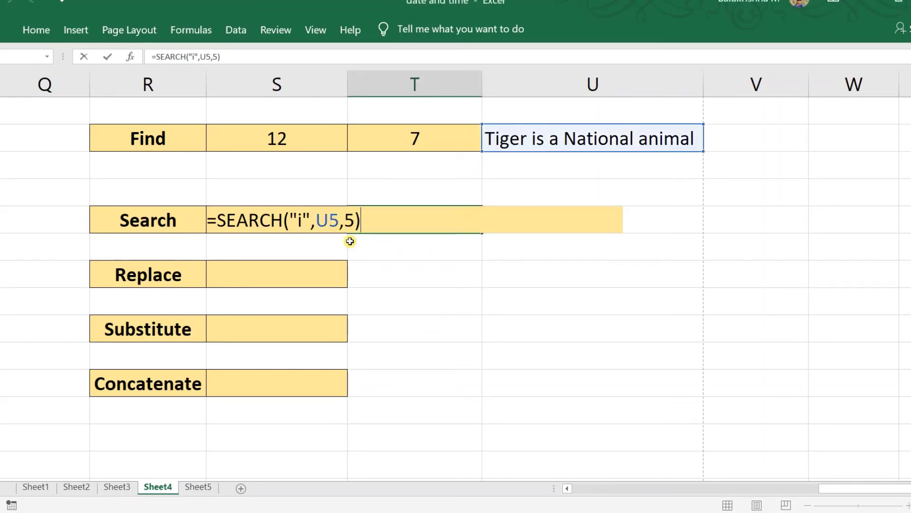
{"action": "key", "text": "Return"}
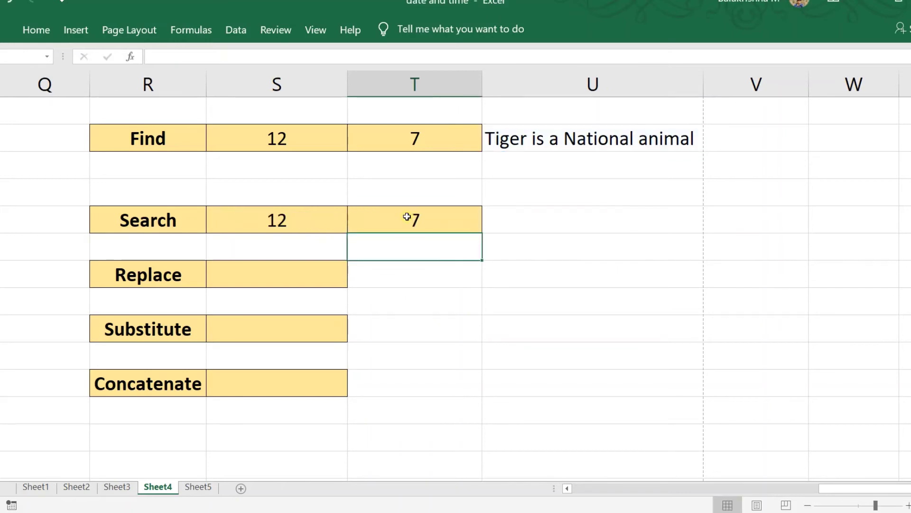
{"action": "left_click", "coordinate": [415, 219]}
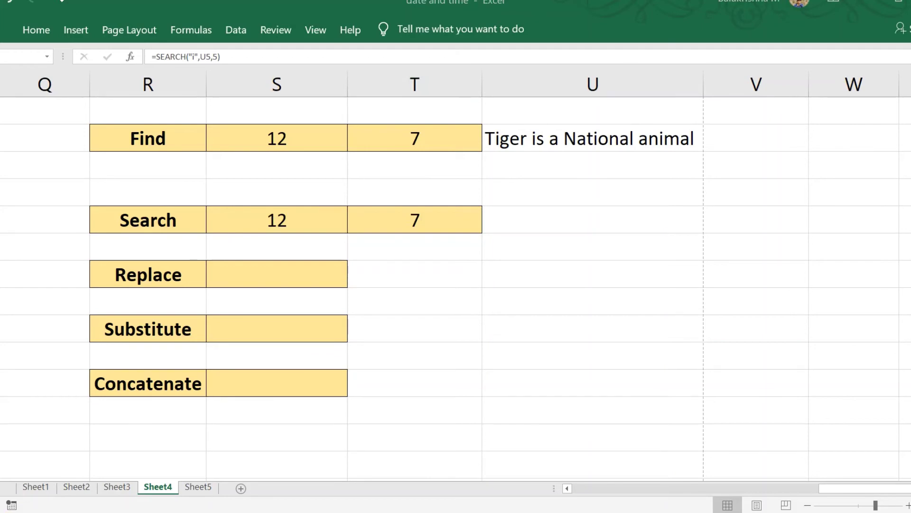
{"action": "key", "text": "alt+Tab"}
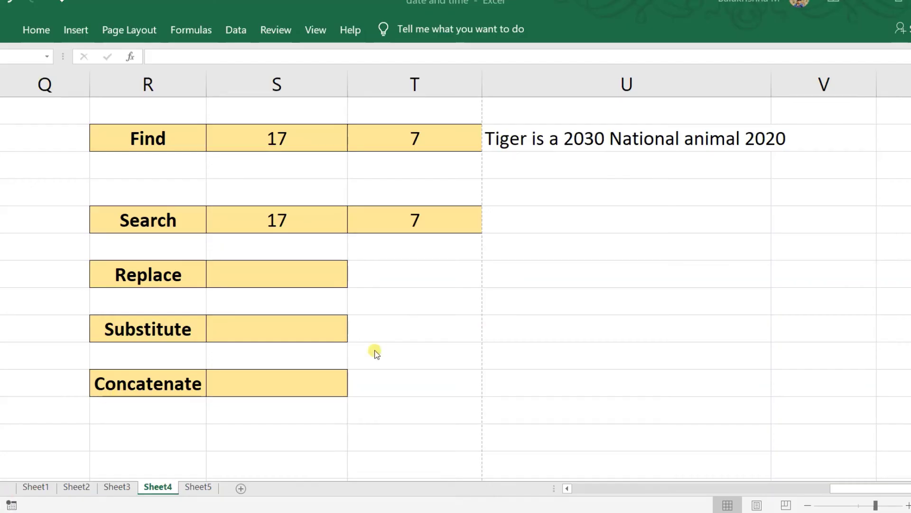
{"action": "left_click", "coordinate": [451, 201]}
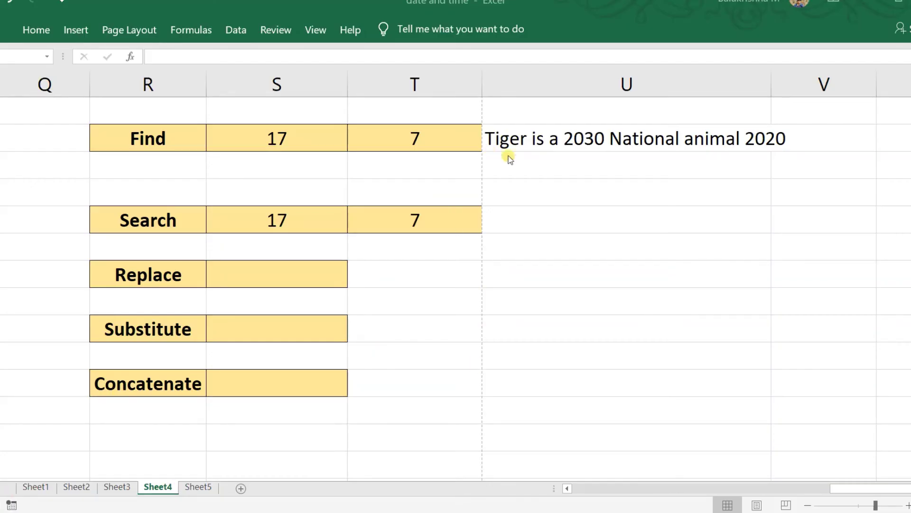
{"action": "left_click", "coordinate": [540, 140]}
{"action": "left_click", "coordinate": [375, 198]}
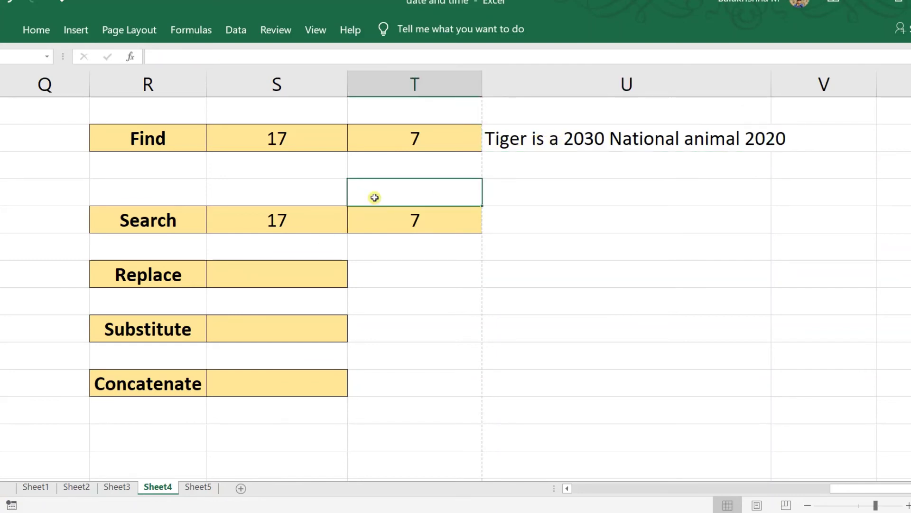
Enter a SEARCH formula in T7 looking for "20**" within U5, without a start_num, and review its arguments
{"action": "type", "text": "=sera"}
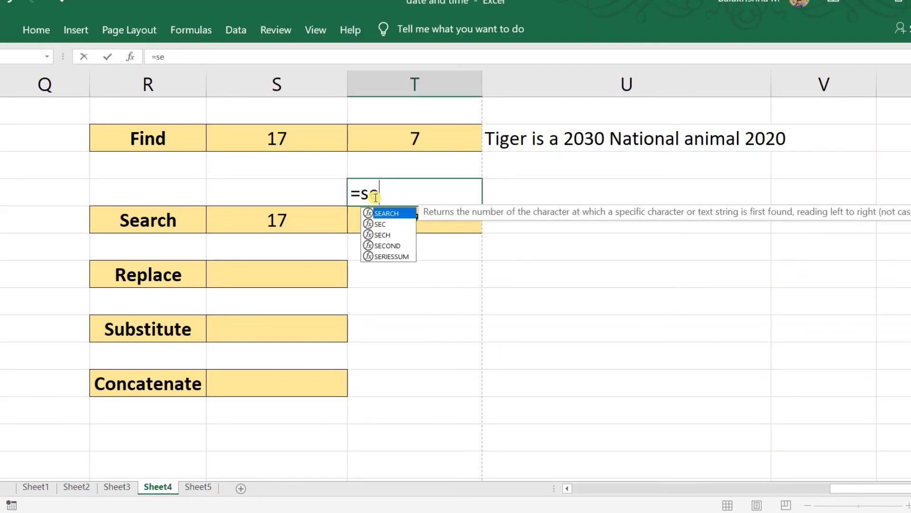
{"action": "key", "text": "BackSpace"}
{"action": "key", "text": "BackSpace"}
{"action": "key", "text": "BackSpace"}
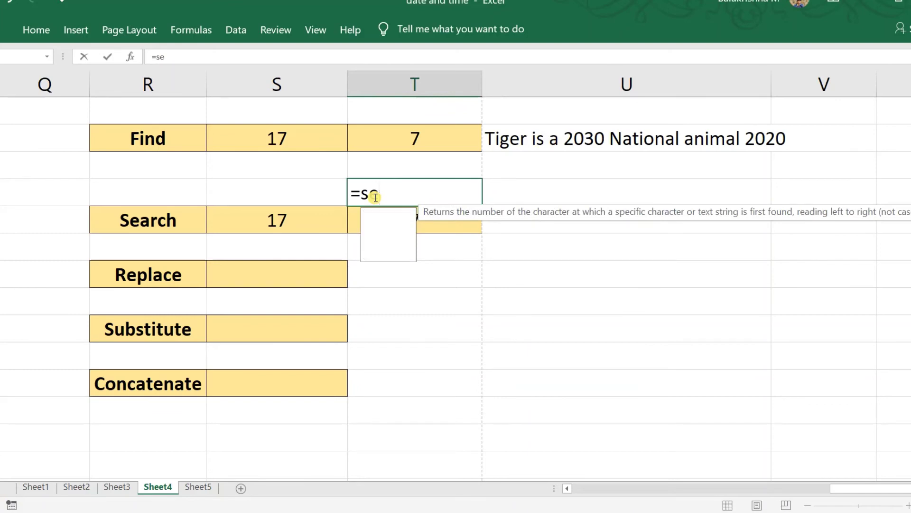
{"action": "type", "text": "earch("}
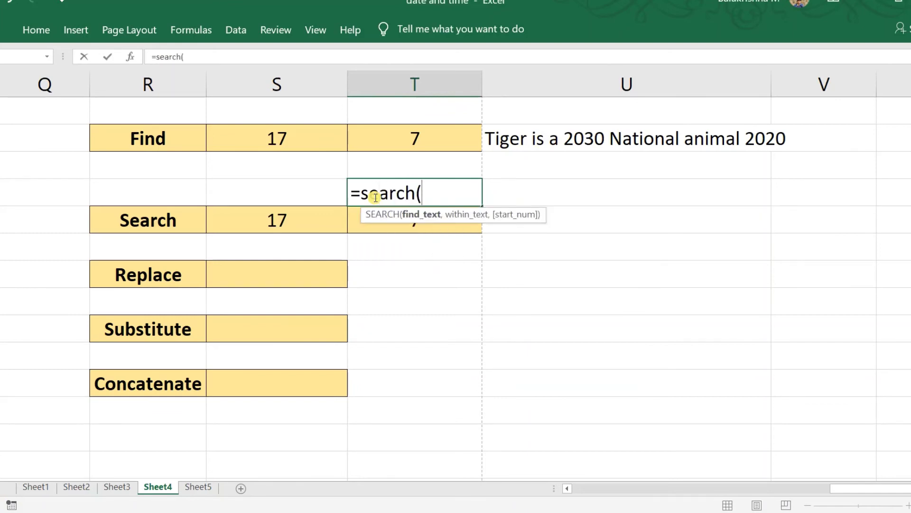
{"action": "type", "text": "\"20**"}
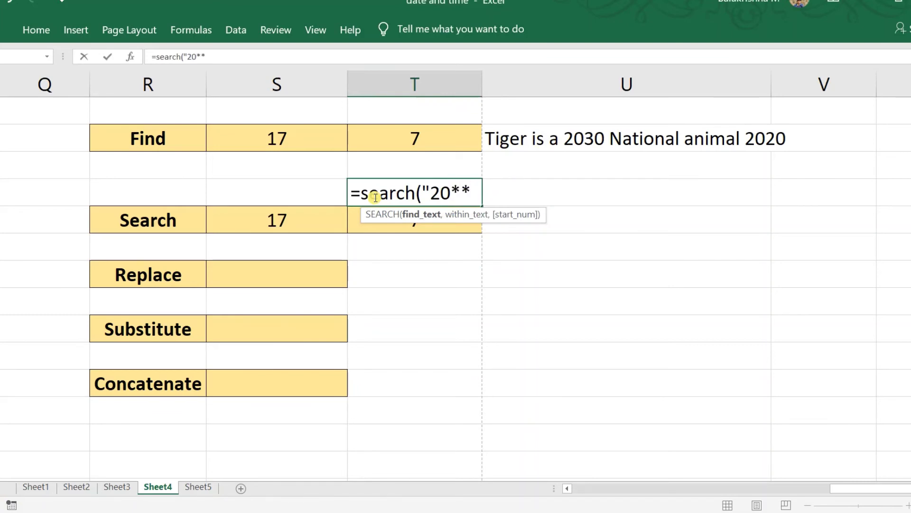
{"action": "type", "text": "\","}
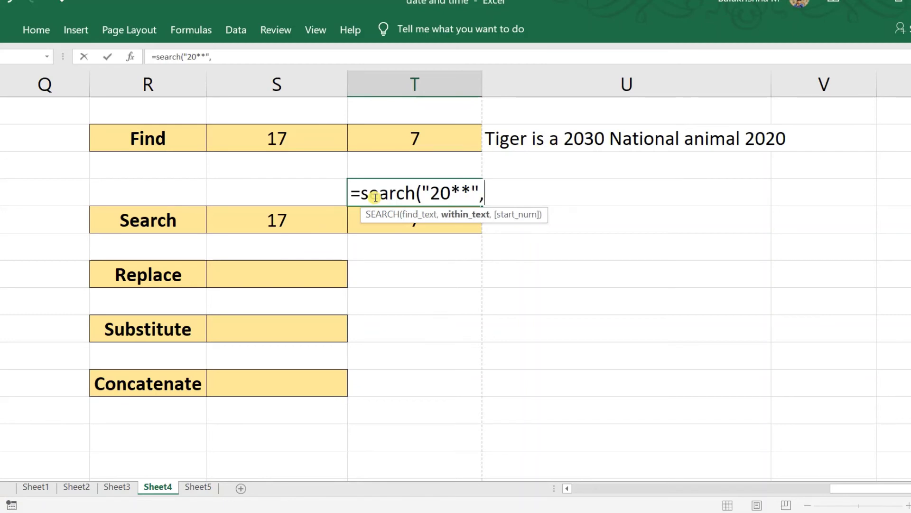
{"action": "type", "text": "u5"}
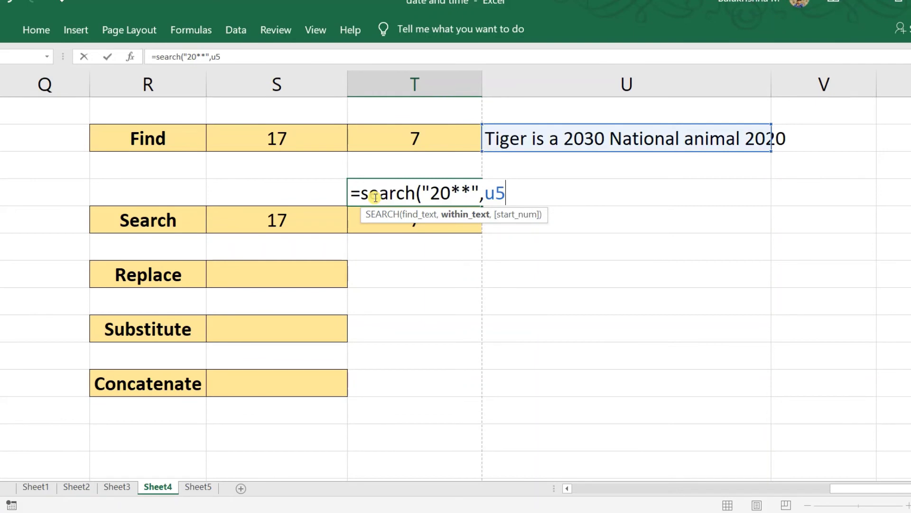
{"action": "key", "text": "Return"}
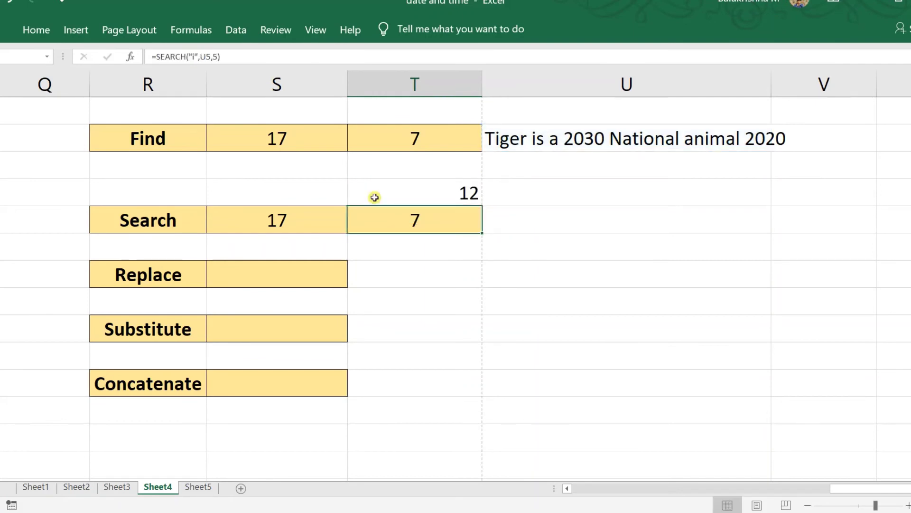
{"action": "double_click", "coordinate": [435, 197]}
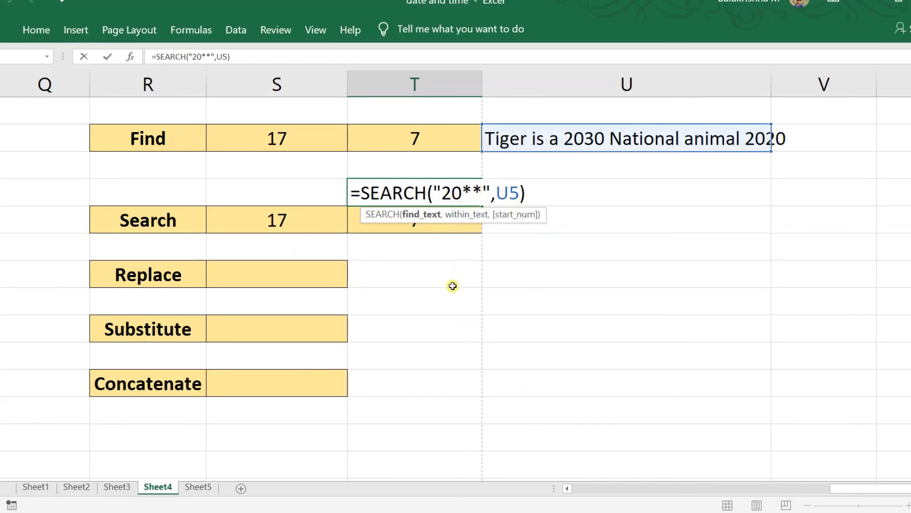
{"action": "key", "text": "Tab"}
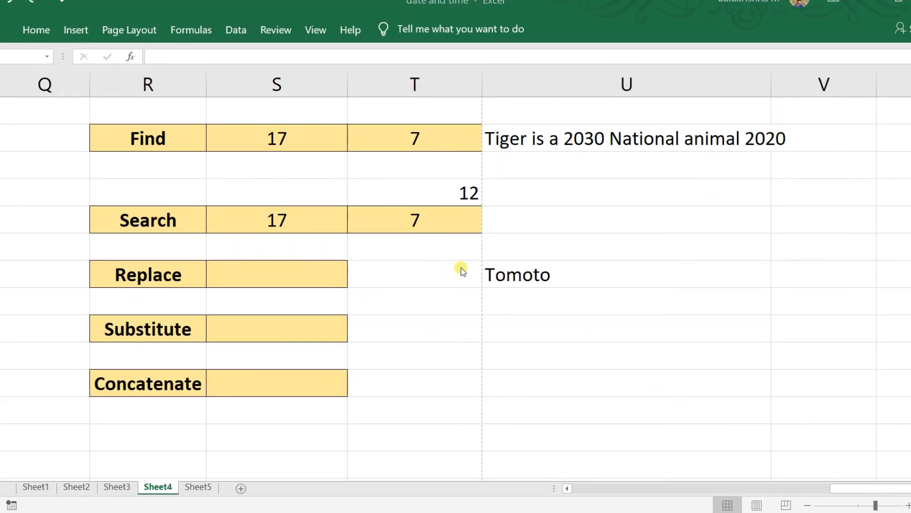
Enter a REPLACE formula in S10 on U10 with start_num 4 and num_chars 1, leaving new_text empty
{"action": "left_click", "coordinate": [509, 279]}
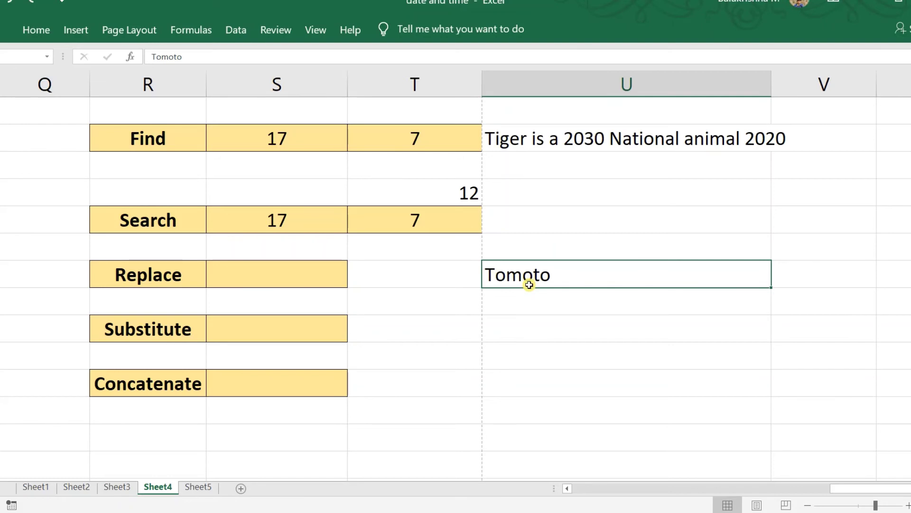
{"action": "left_click", "coordinate": [281, 278]}
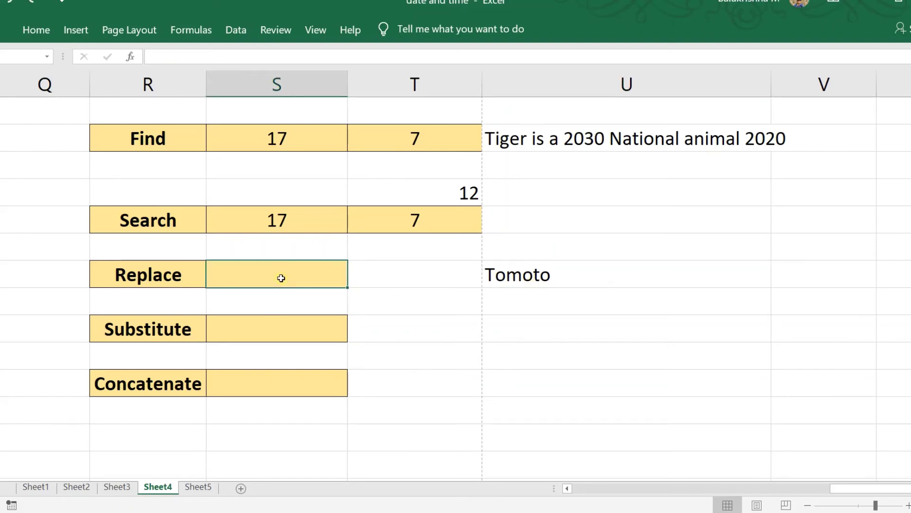
{"action": "type", "text": "="}
{"action": "type", "text": "rep"}
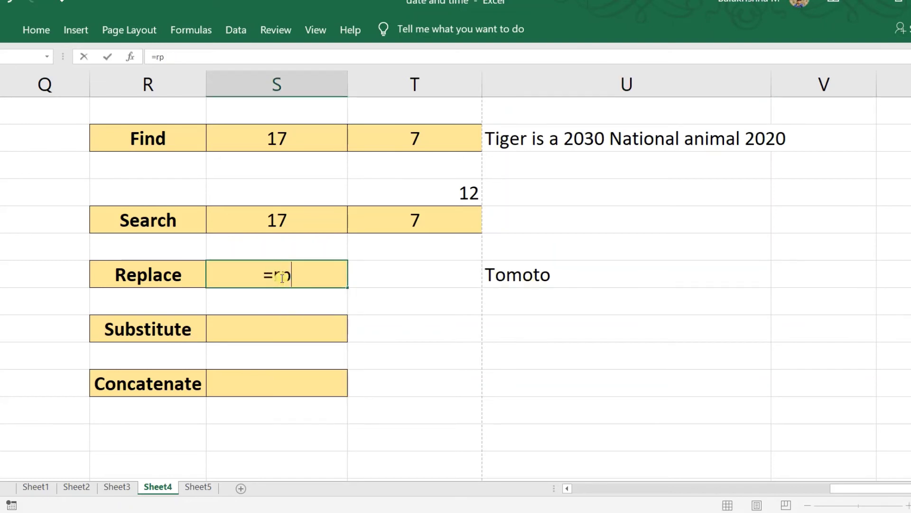
{"action": "key", "text": "BackSpace"}
{"action": "type", "text": "eplace)"}
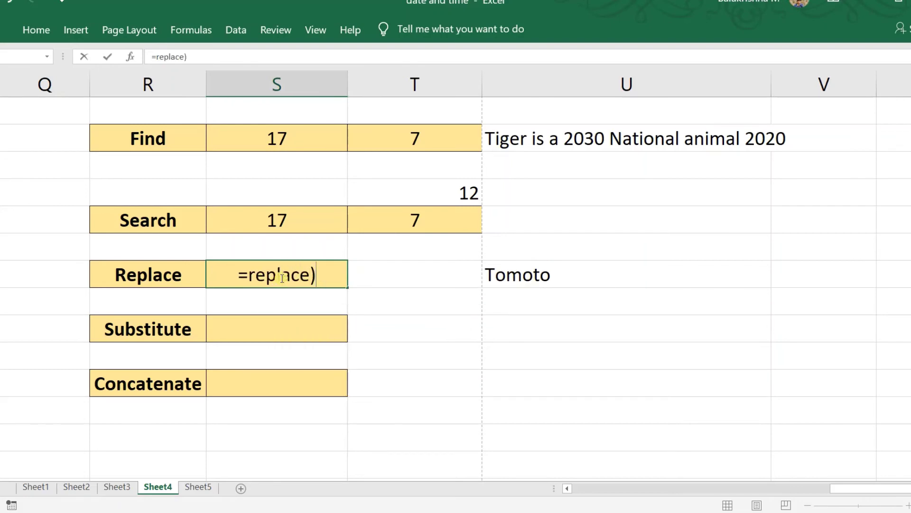
{"action": "key", "text": "BackSpace"}
{"action": "type", "text": "("}
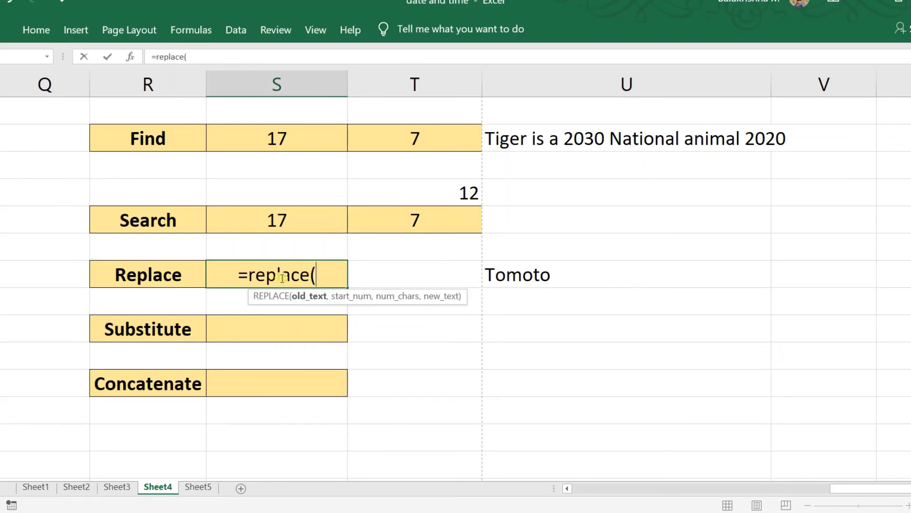
{"action": "left_click", "coordinate": [503, 274]}
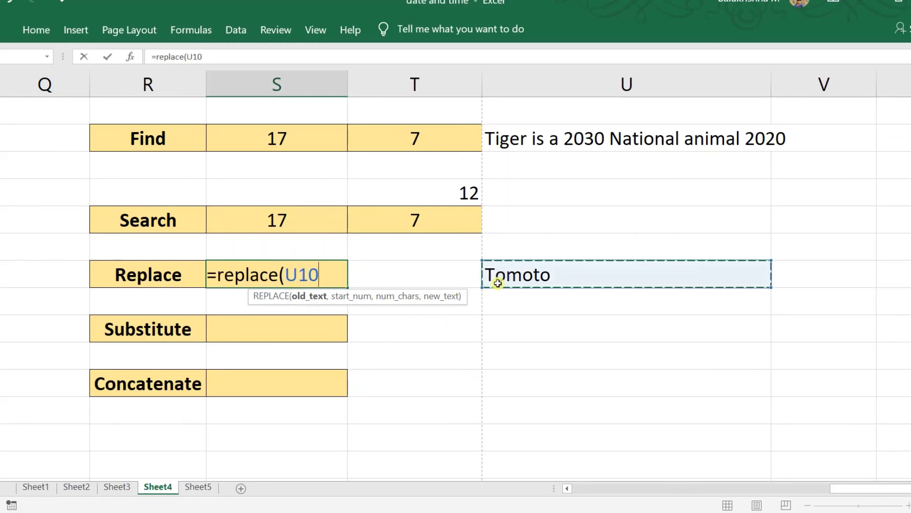
{"action": "type", "text": ","}
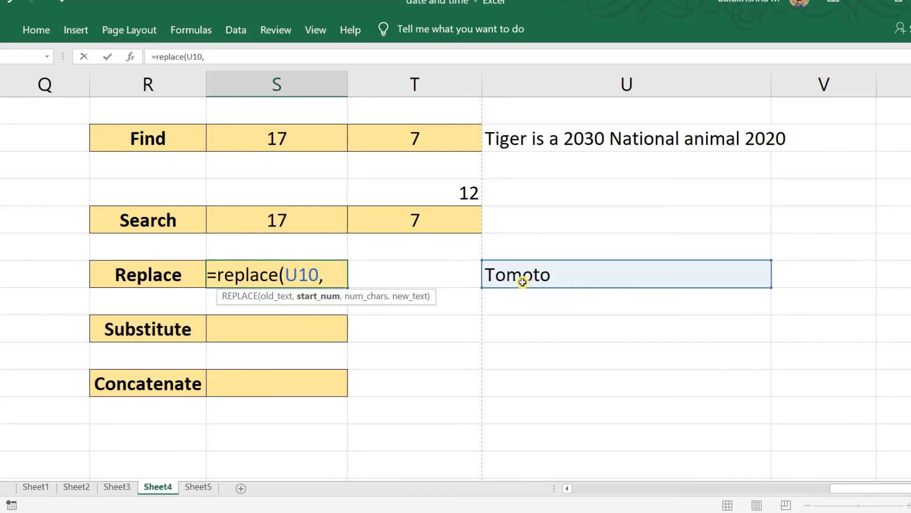
{"action": "type", "text": "4,"}
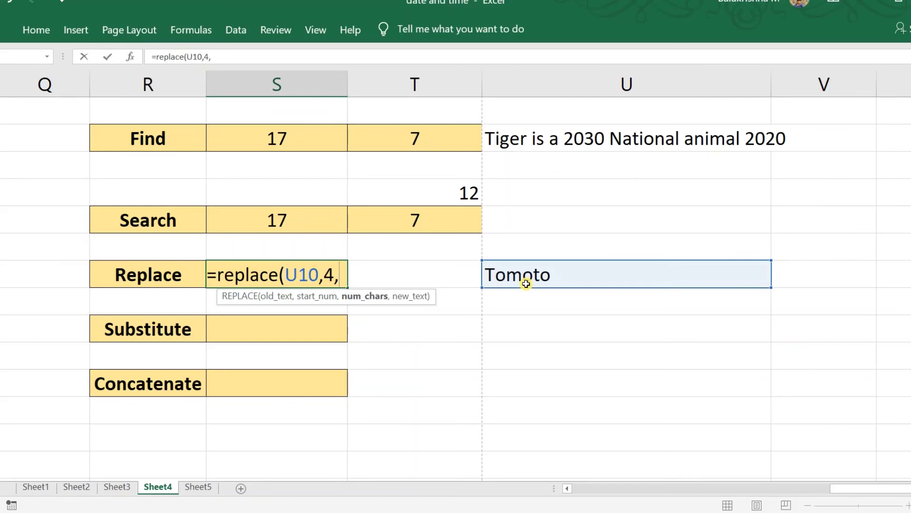
{"action": "type", "text": "1"}
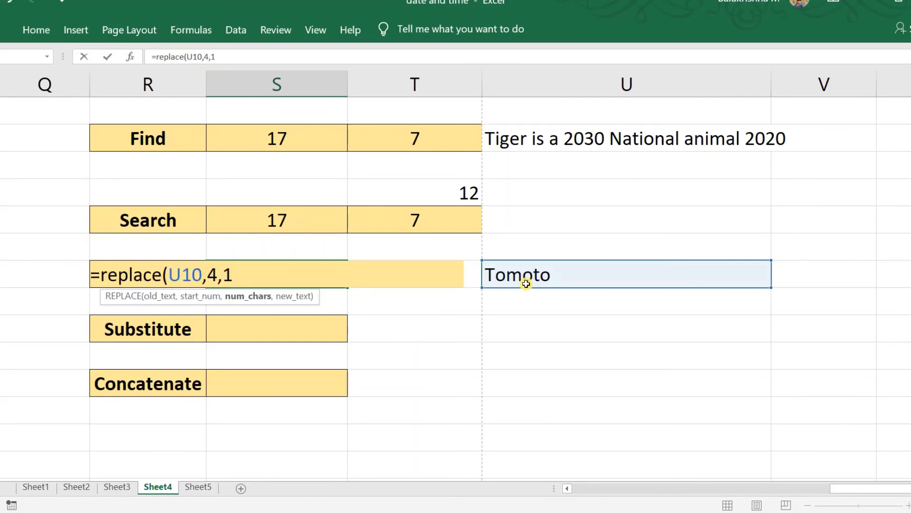
{"action": "type", "text": ","}
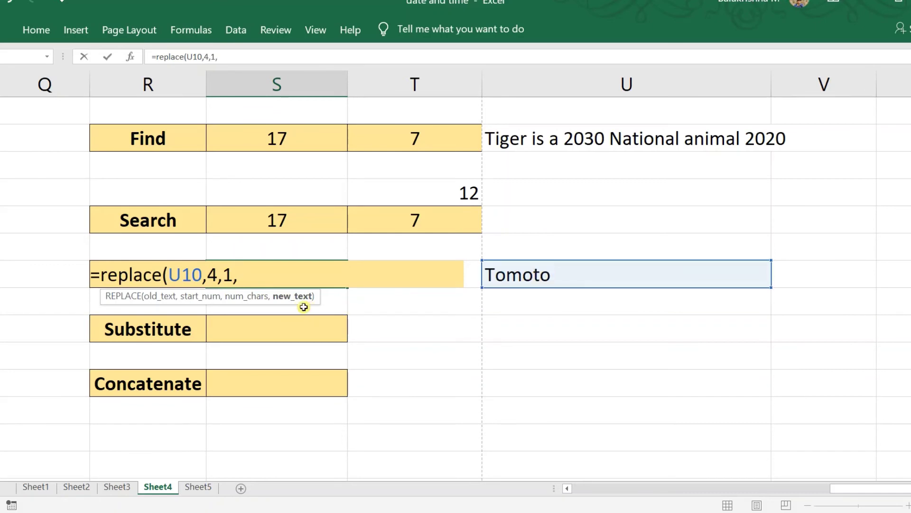
{"action": "key", "text": "Return"}
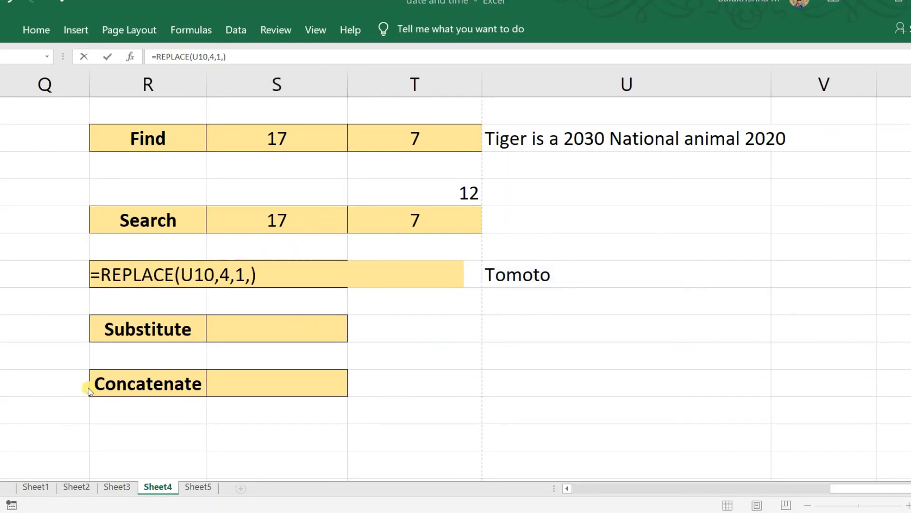
Set the new_text of the REPLACE formula in S10 to "a"
{"action": "double_click", "coordinate": [252, 275]}
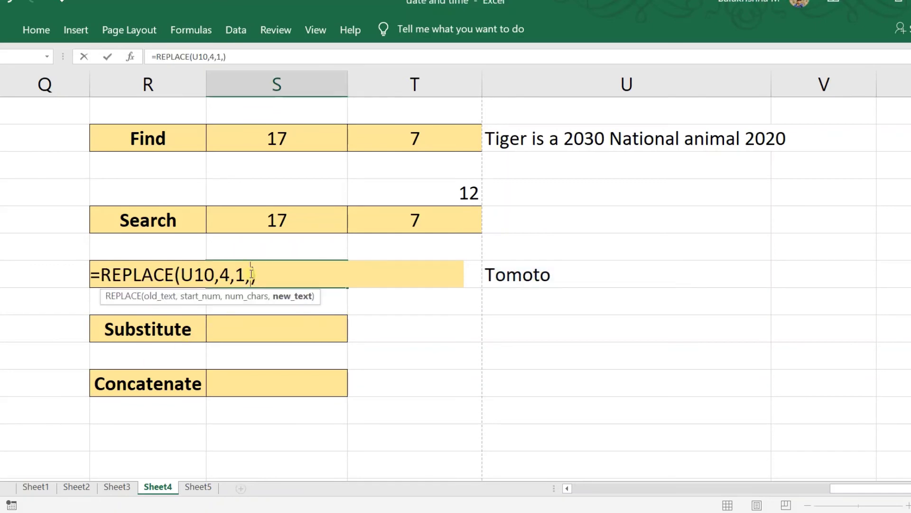
{"action": "type", "text": "\"a"}
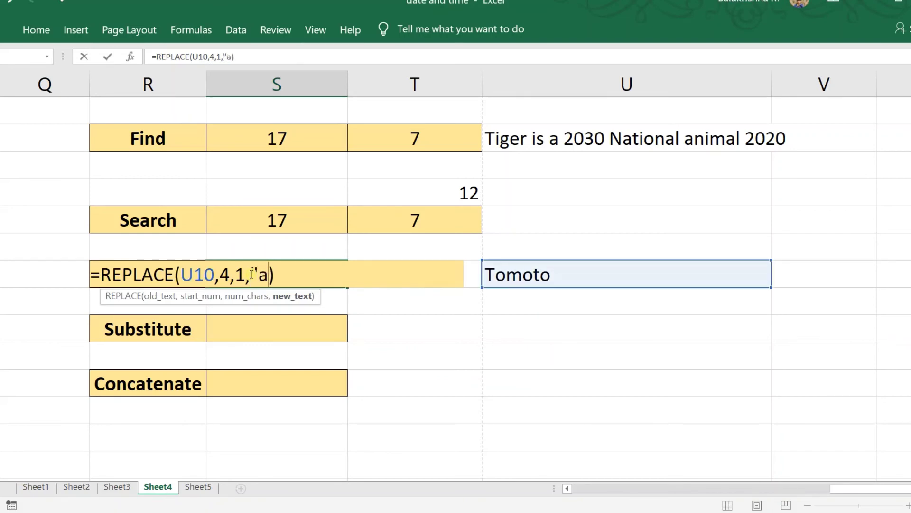
{"action": "type", "text": "\""}
{"action": "key", "text": "Return"}
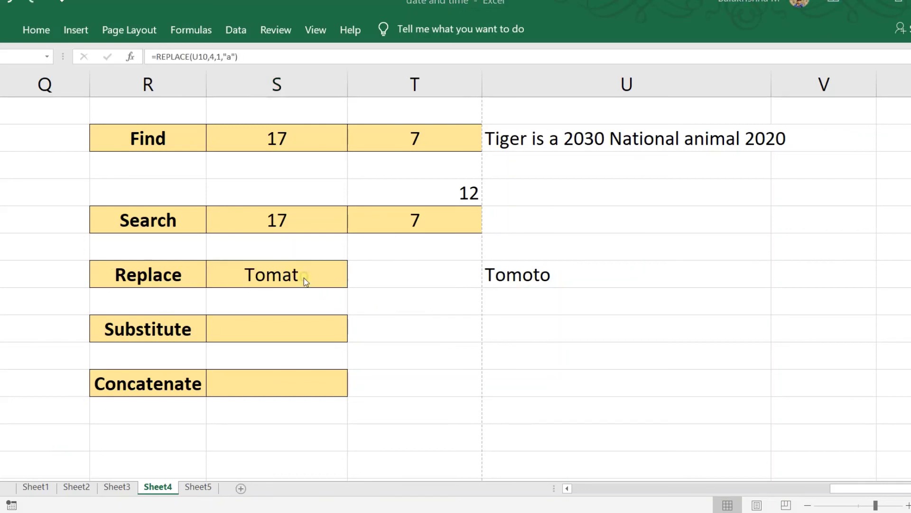
Change the num_chars of the REPLACE formula in S10 to 2
{"action": "double_click", "coordinate": [304, 277]}
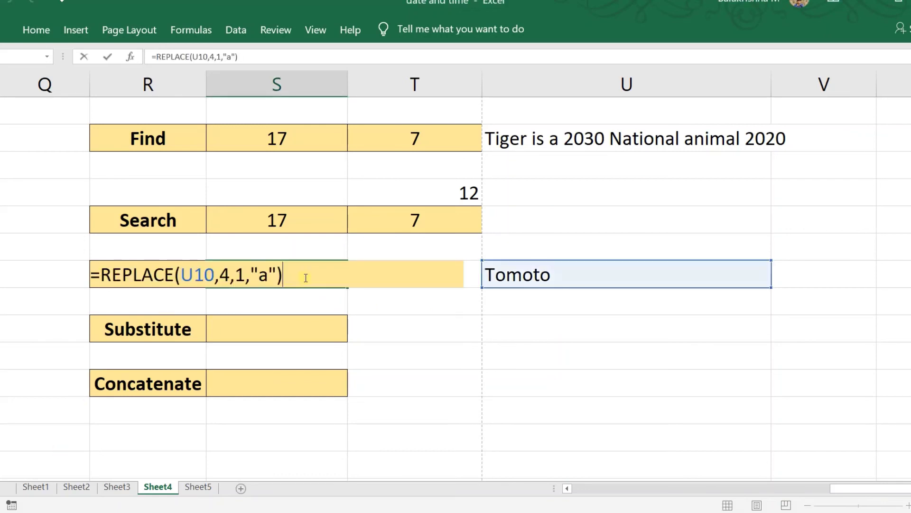
{"action": "left_click", "coordinate": [246, 278]}
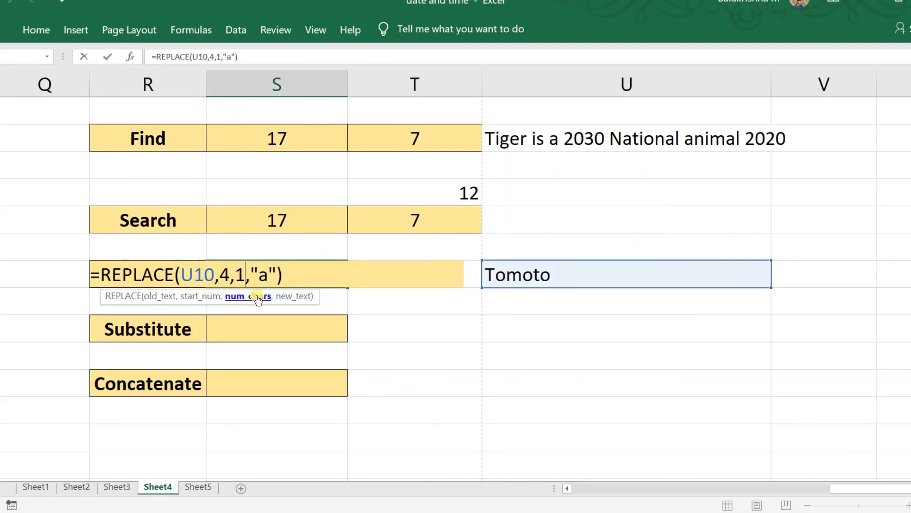
{"action": "key", "text": "BackSpace"}
{"action": "type", "text": "2"}
{"action": "key", "text": "Return"}
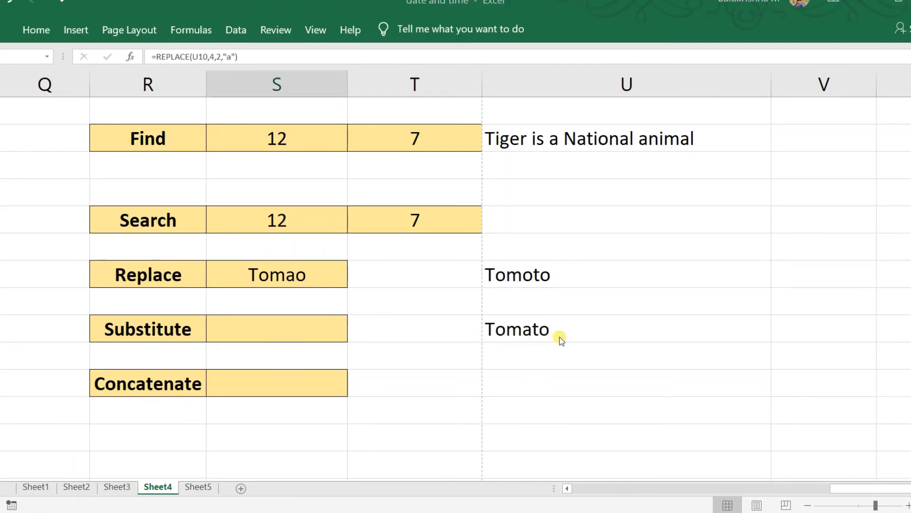
Enter a SUBSTITUTE formula in S12 that replaces "t" with "z" in the text of U12
{"action": "left_click", "coordinate": [537, 331]}
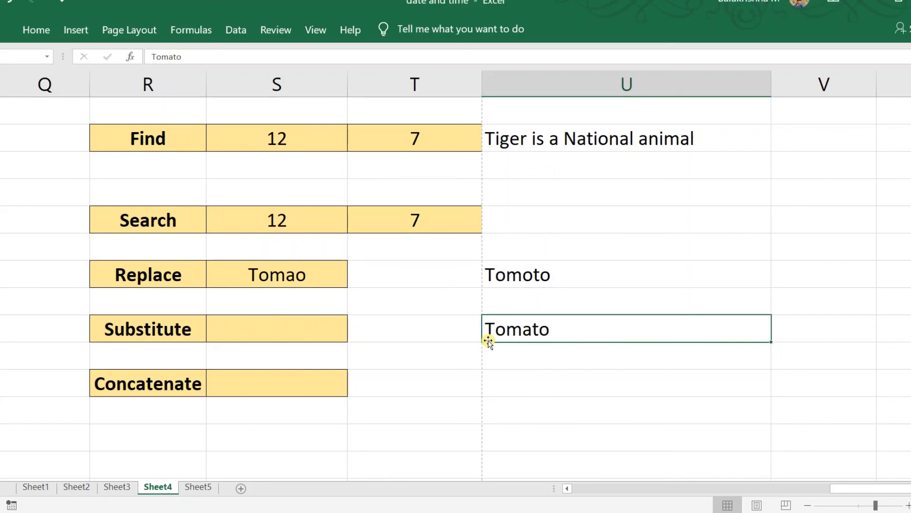
{"action": "left_click", "coordinate": [46, 512]}
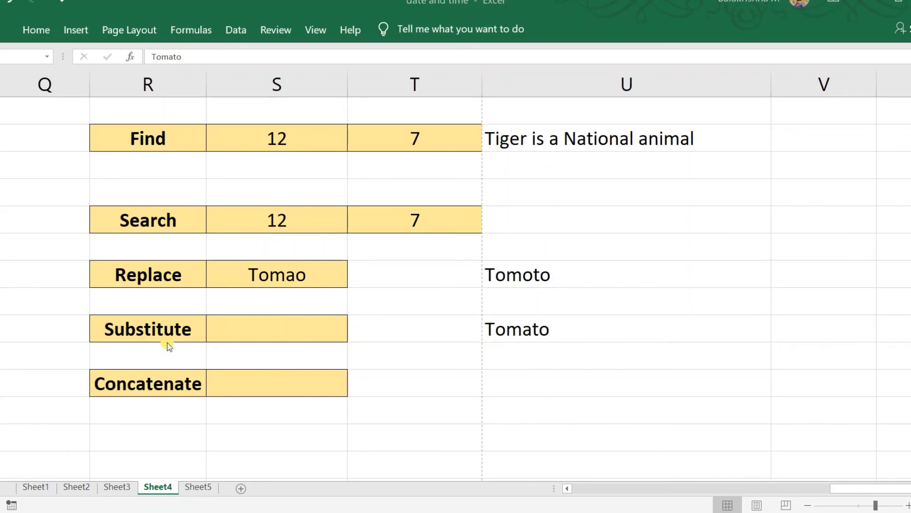
{"action": "left_click", "coordinate": [230, 324]}
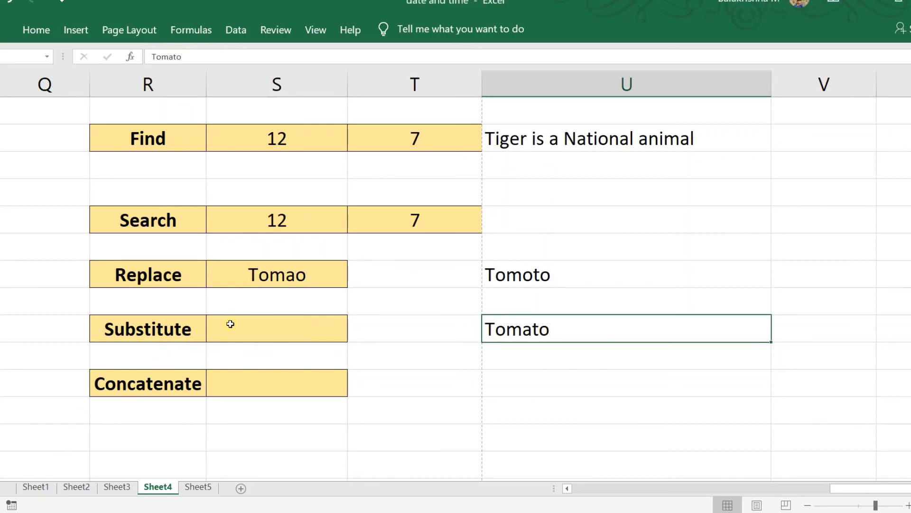
{"action": "left_click", "coordinate": [227, 333]}
{"action": "type", "text": "=sub"}
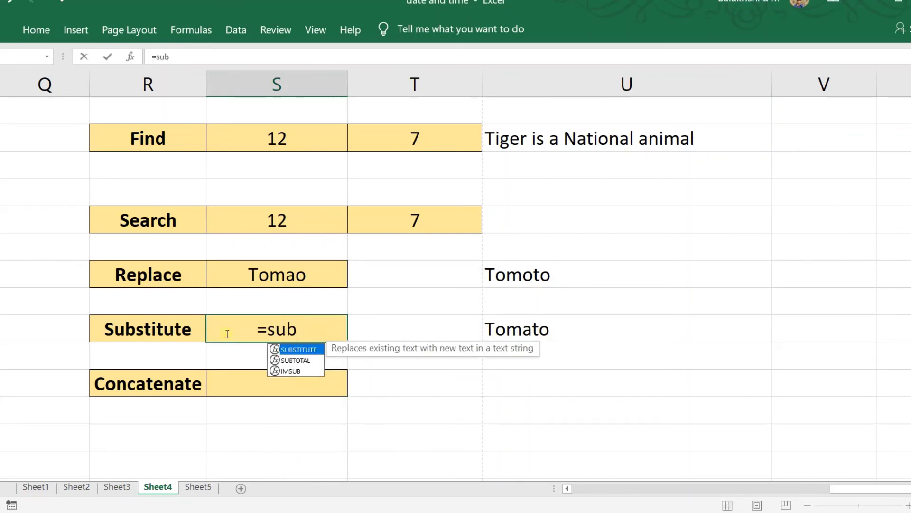
{"action": "key", "text": "Tab"}
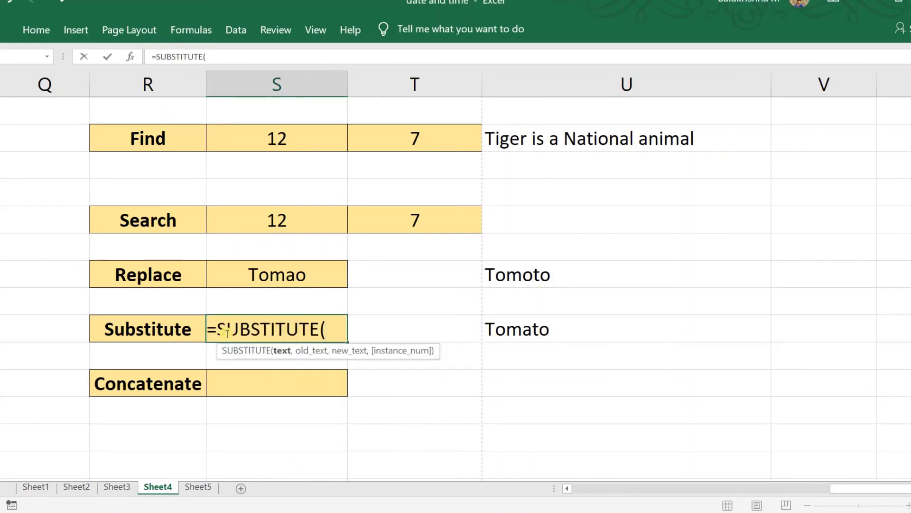
{"action": "left_click", "coordinate": [523, 328]}
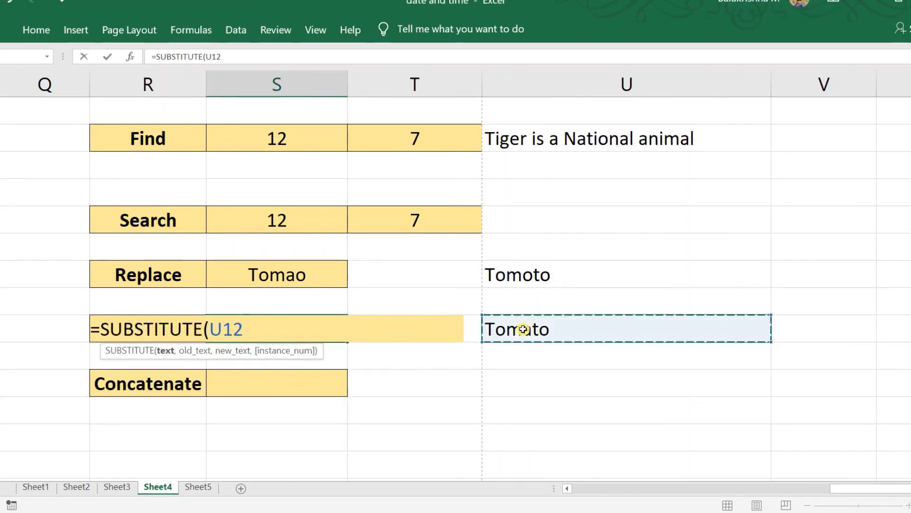
{"action": "type", "text": ","}
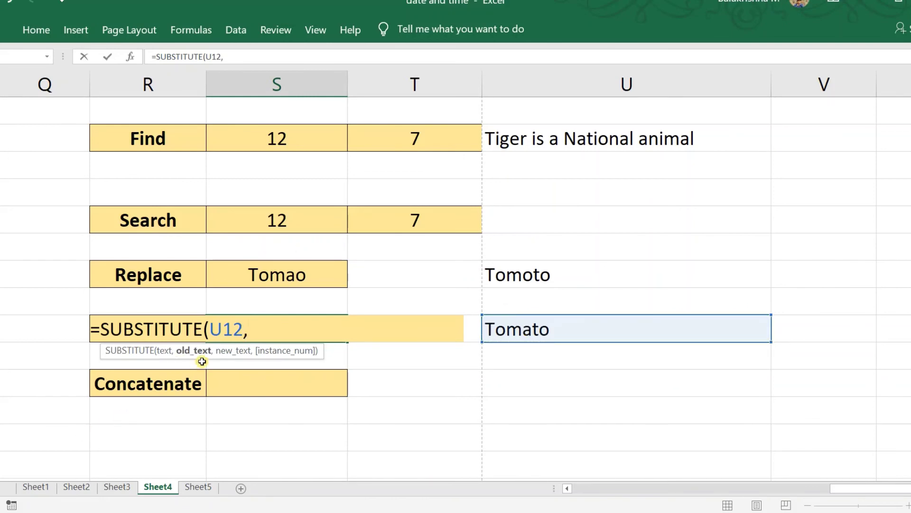
{"action": "type", "text": "\" "}
{"action": "type", "text": "\","}
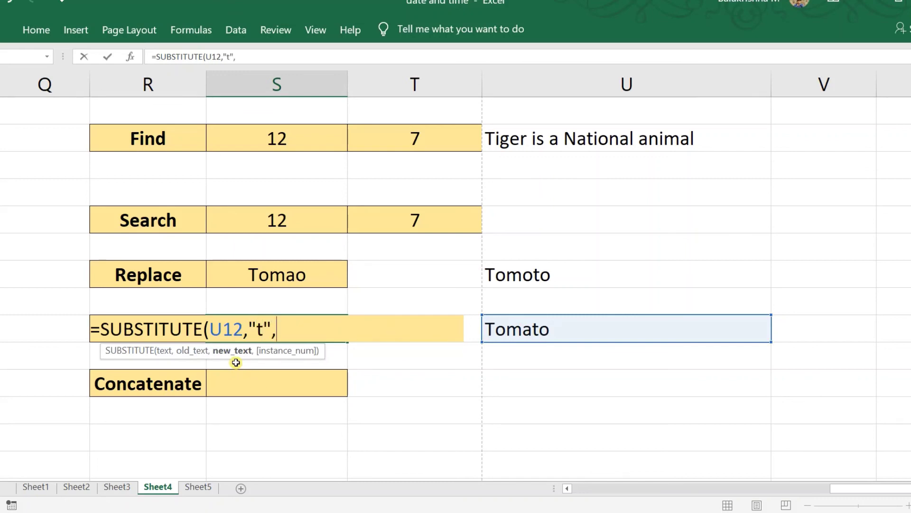
{"action": "type", "text": "\"z\")"}
{"action": "key", "text": "Return"}
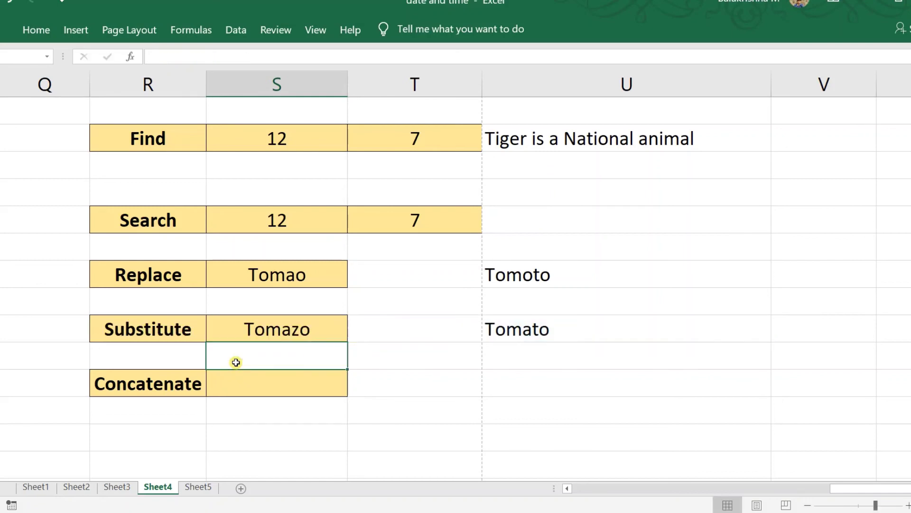
Change the SUBSTITUTE formula in S12 to use "T" as old_text and "Z" as new_text
{"action": "left_click", "coordinate": [296, 339]}
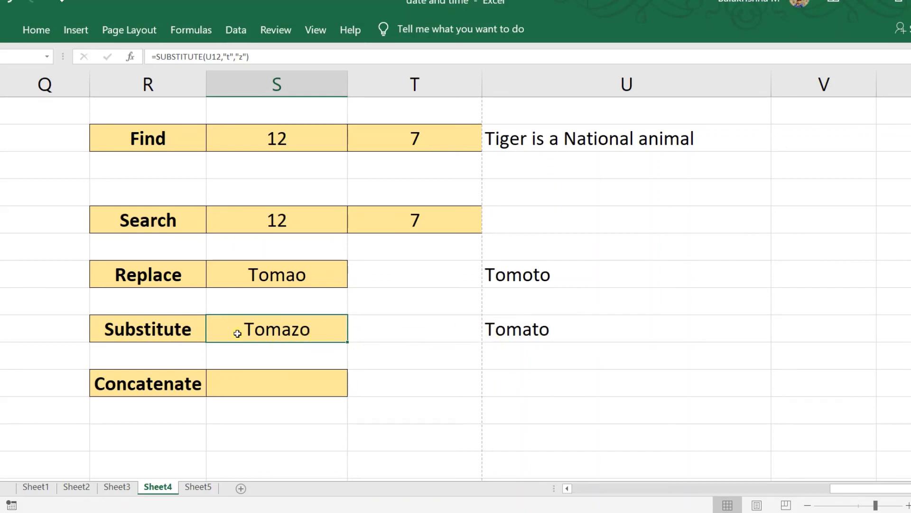
{"action": "double_click", "coordinate": [263, 333]}
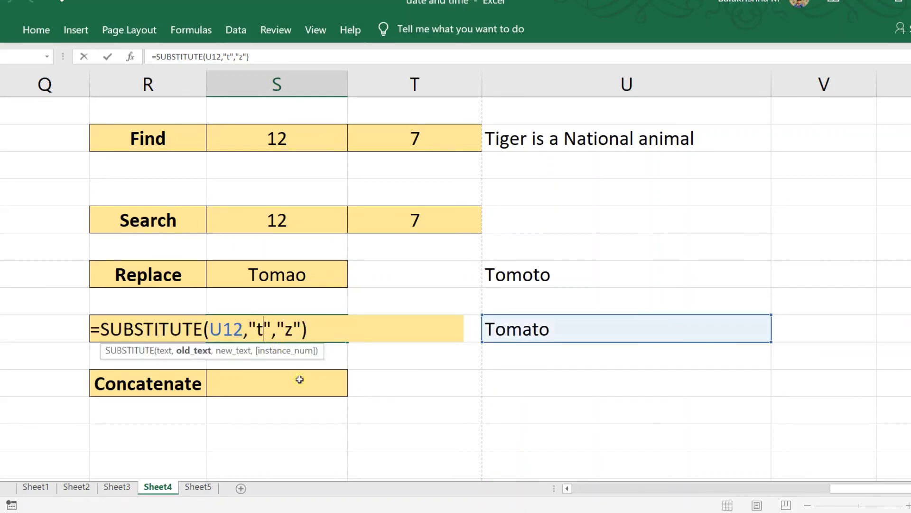
{"action": "key", "text": "BackSpace"}
{"action": "type", "text": "T"}
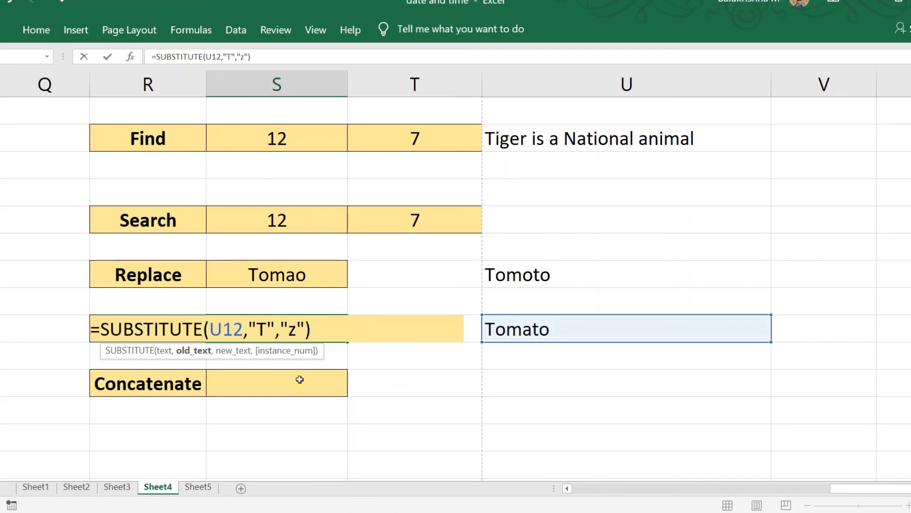
{"action": "key", "text": "Right"}
{"action": "key", "text": "Right"}
{"action": "key", "text": "Right"}
{"action": "key", "text": "Right"}
{"action": "key", "text": "BackSpace"}
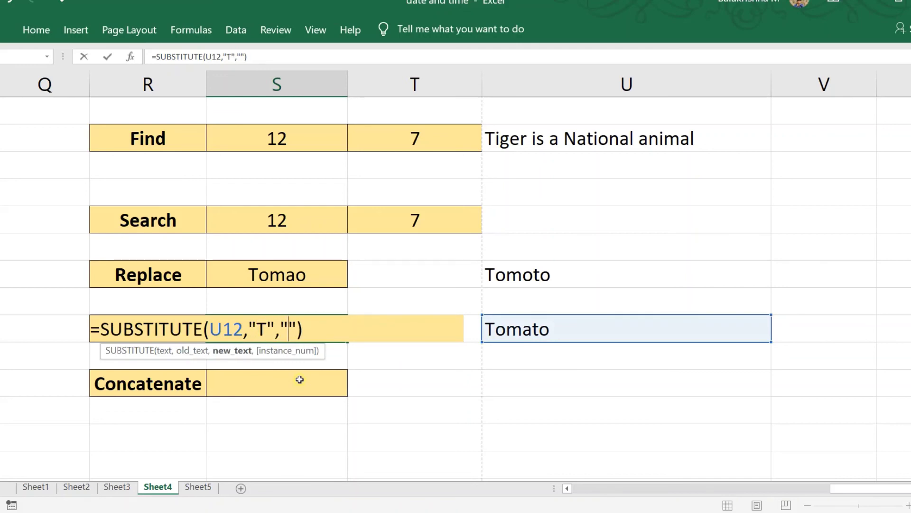
{"action": "type", "text": "Z"}
{"action": "key", "text": "Return"}
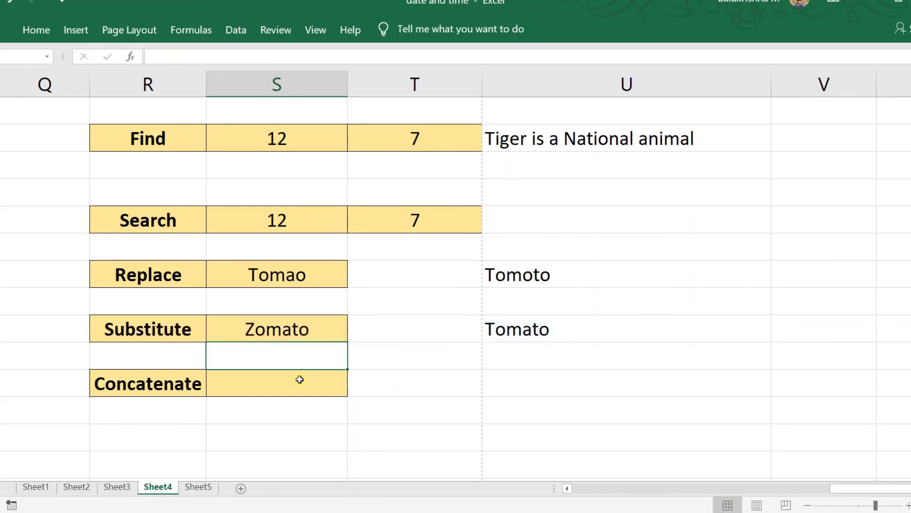
{"action": "left_click", "coordinate": [291, 329]}
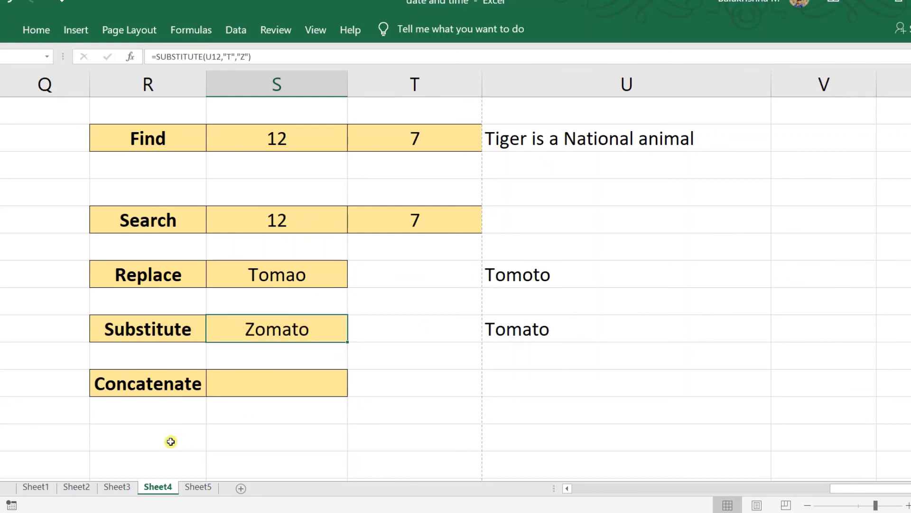
Enter a CONCATENATE formula in S14 that joins the texts of S12 and U12
{"action": "left_click", "coordinate": [89, 423]}
{"action": "left_click", "coordinate": [255, 384]}
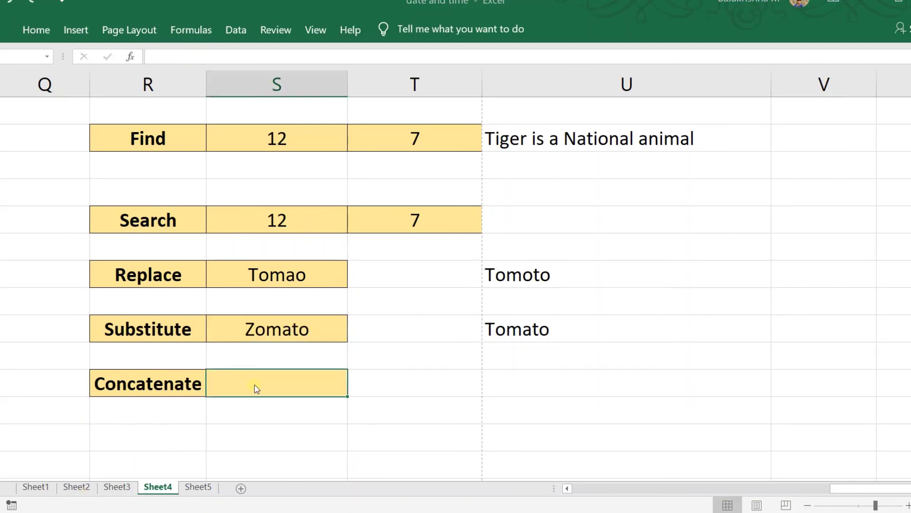
{"action": "type", "text": "=con"}
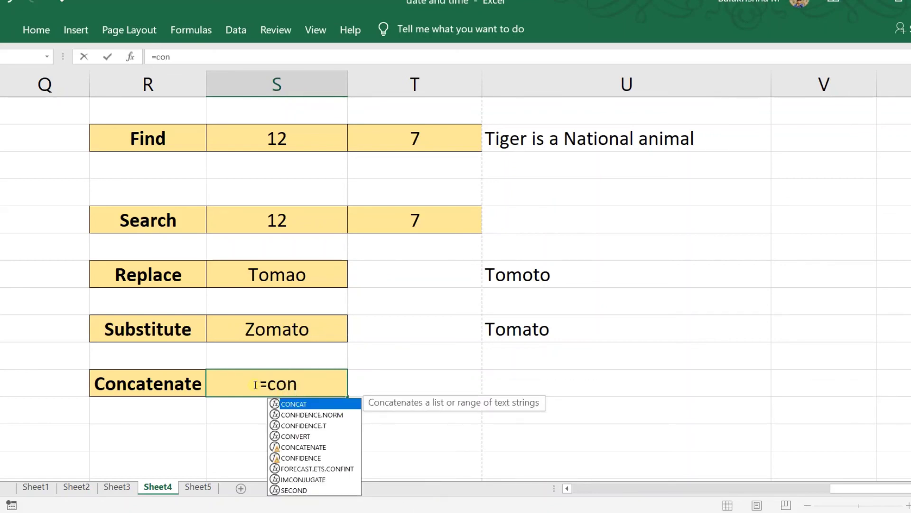
{"action": "type", "text": "ca"}
{"action": "key", "text": "Down"}
{"action": "key", "text": "Tab"}
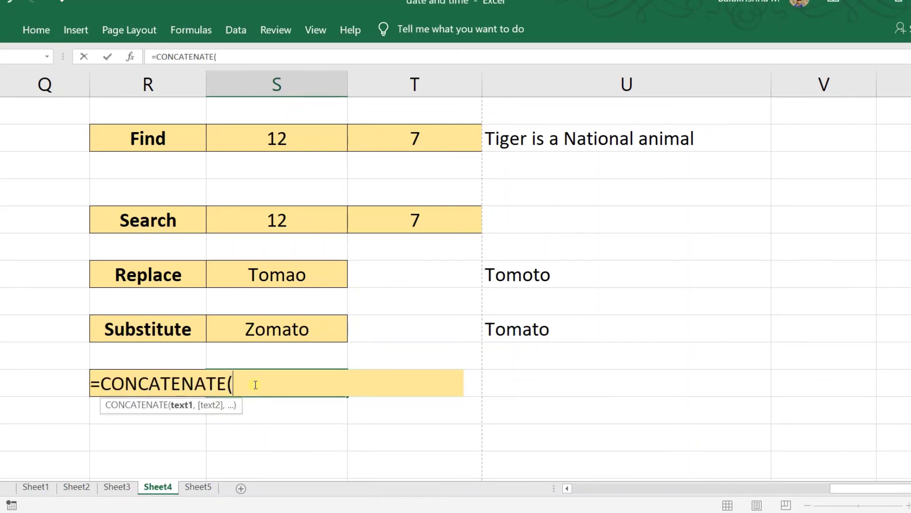
{"action": "left_click", "coordinate": [278, 327]}
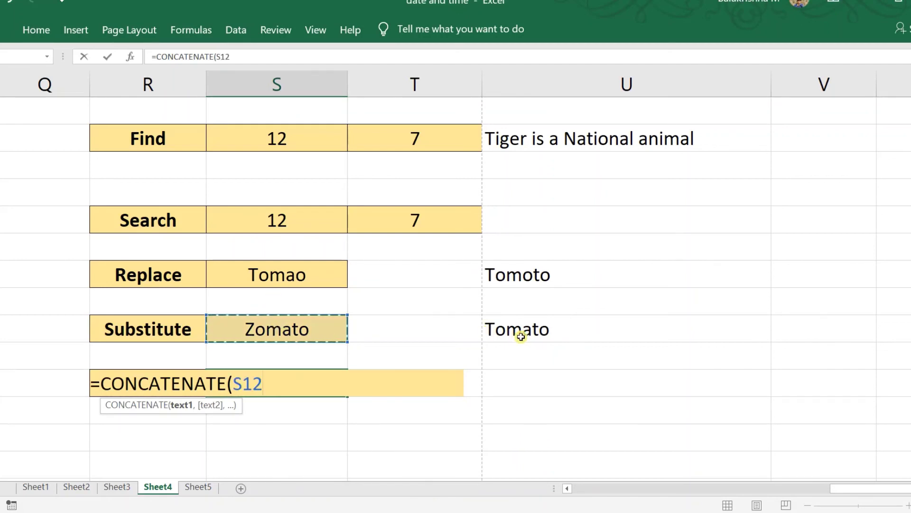
{"action": "type", "text": ","}
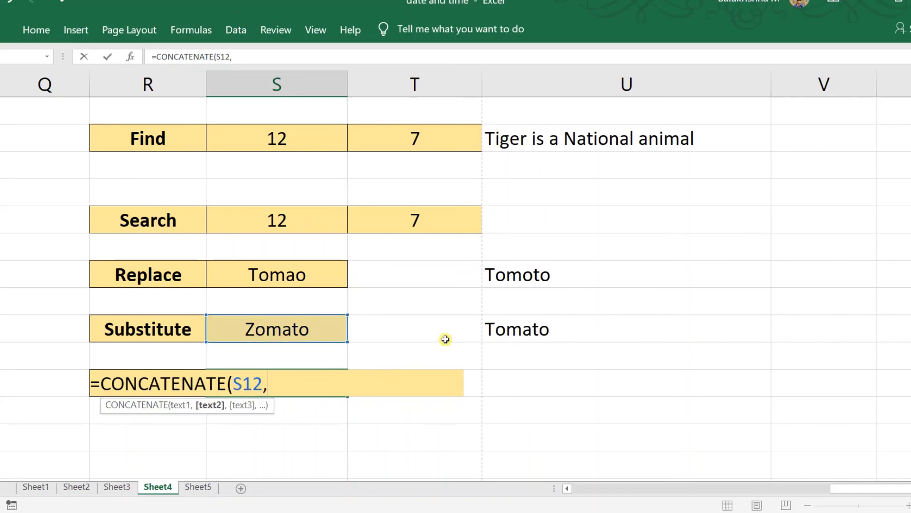
{"action": "left_click", "coordinate": [512, 332]}
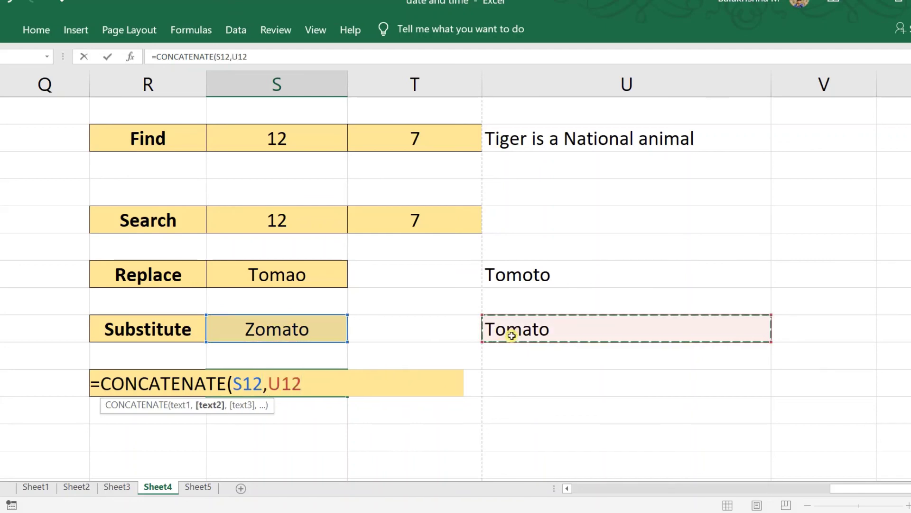
{"action": "type", "text": ")"}
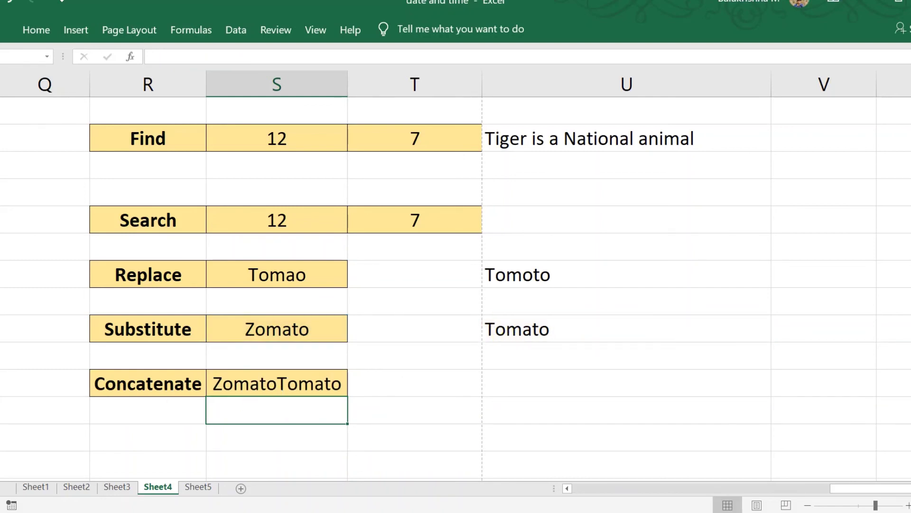
Add a space " " as a separate argument between S12 and U12 in the CONCATENATE formula in S14
{"action": "double_click", "coordinate": [291, 380]}
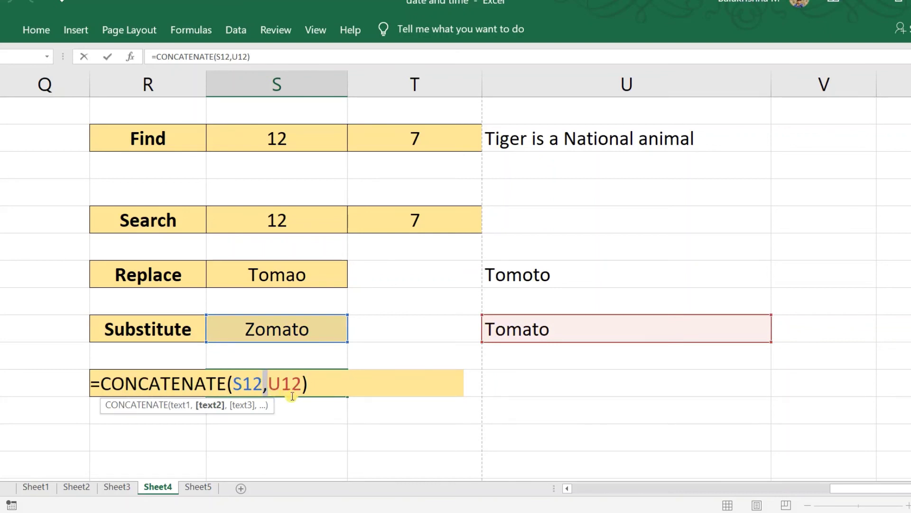
{"action": "left_click_drag", "start_coordinate": [268, 385], "coordinate": [264, 385]}
{"action": "left_click", "coordinate": [274, 391]}
{"action": "type", "text": "\" \""}
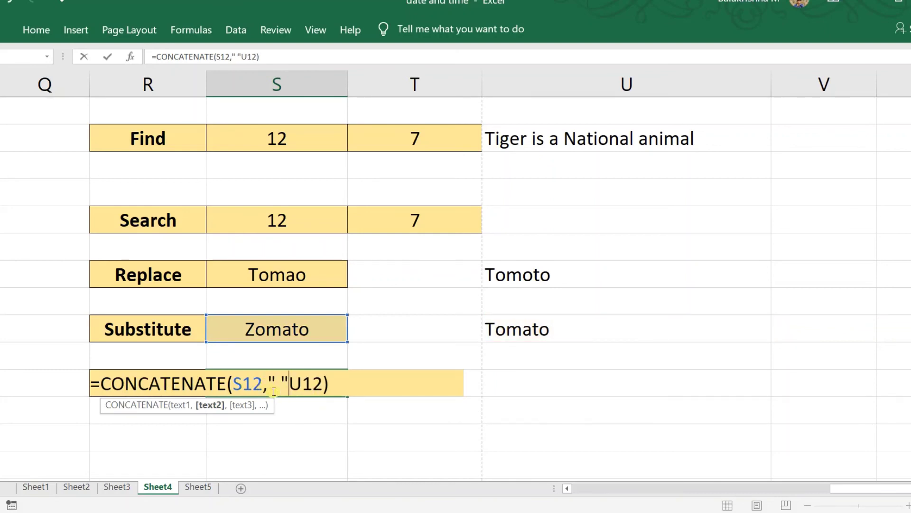
{"action": "type", "text": ","}
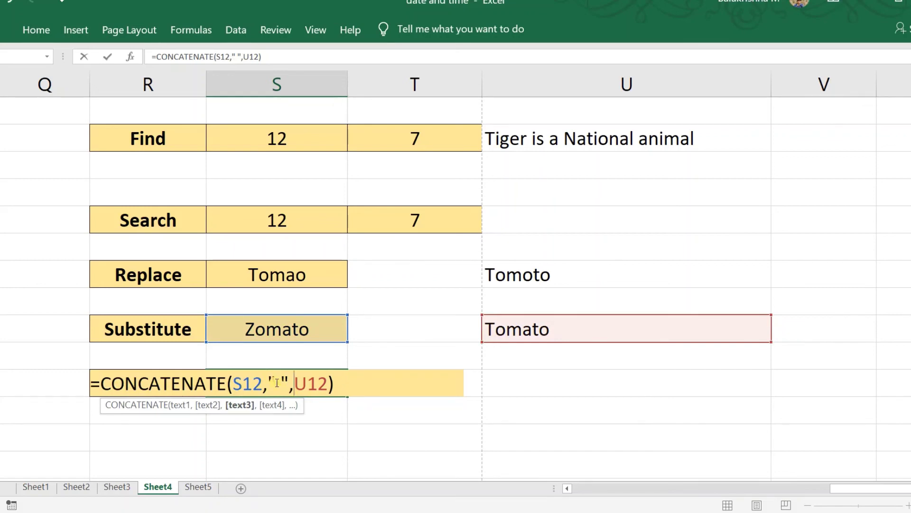
{"action": "key", "text": "Left"}
{"action": "key", "text": "Left"}
{"action": "key", "text": "Left"}
{"action": "key", "text": "Return"}
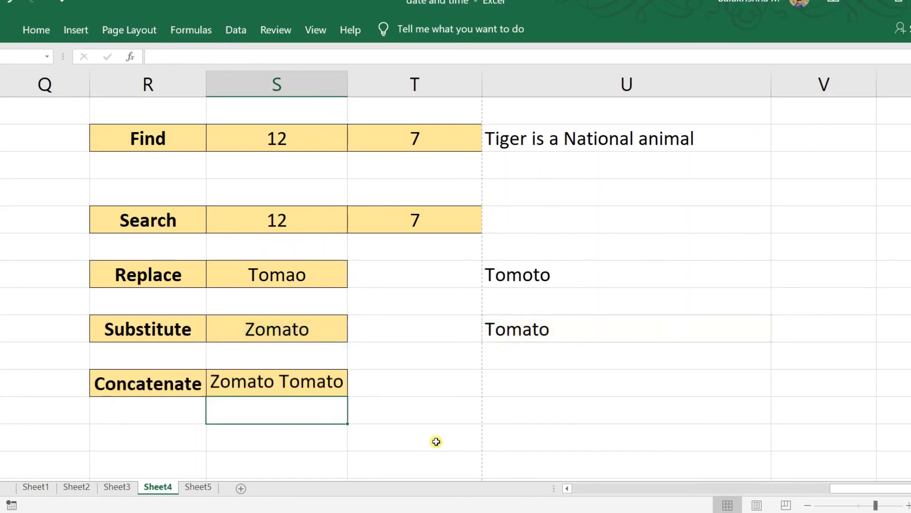
{"action": "left_click", "coordinate": [248, 384]}
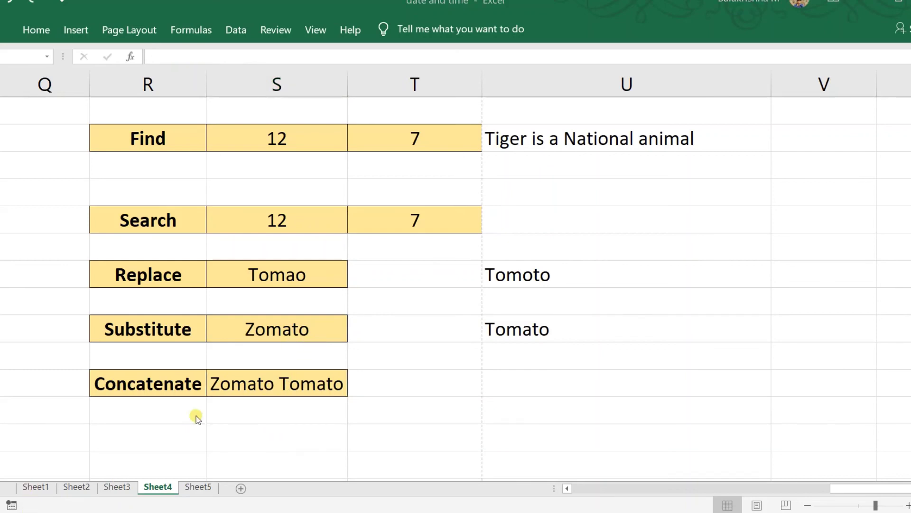
Enter a formula in S15 that joins S12, a space " " and U12 with the & operator
{"action": "left_click", "coordinate": [253, 413]}
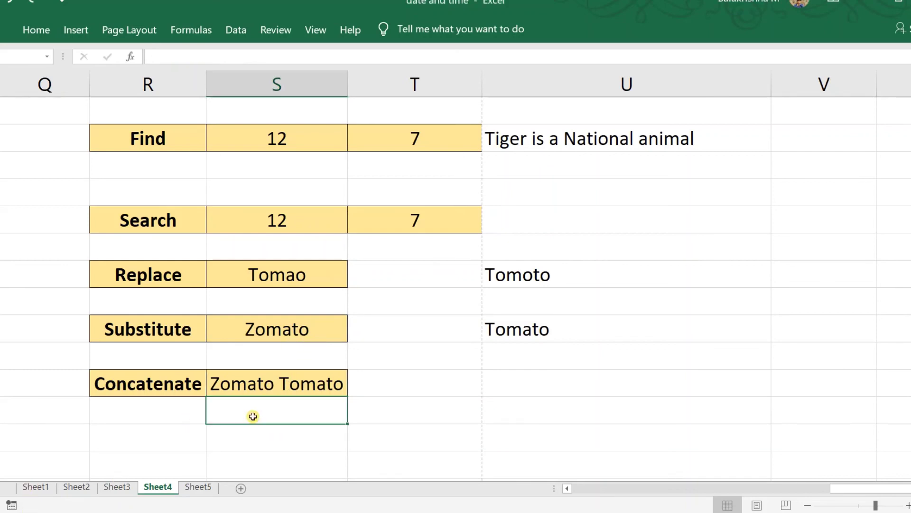
{"action": "type", "text": "="}
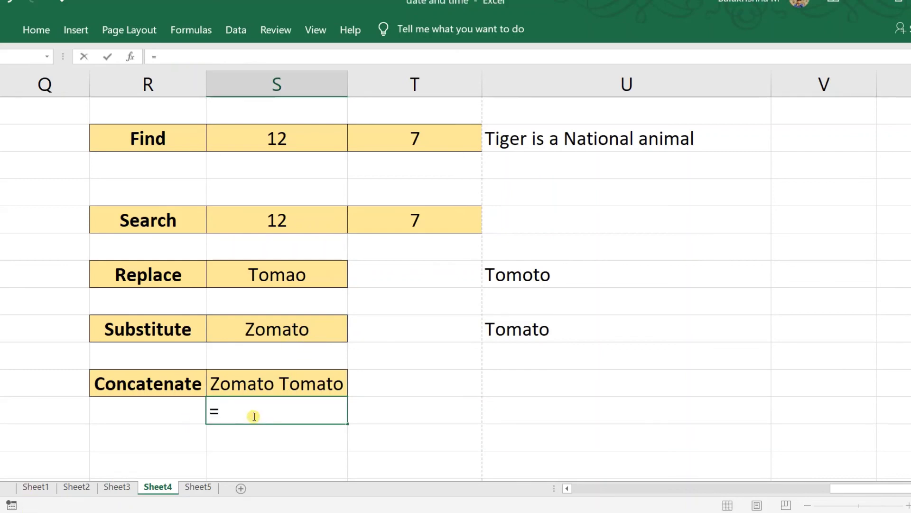
{"action": "left_click", "coordinate": [285, 323]}
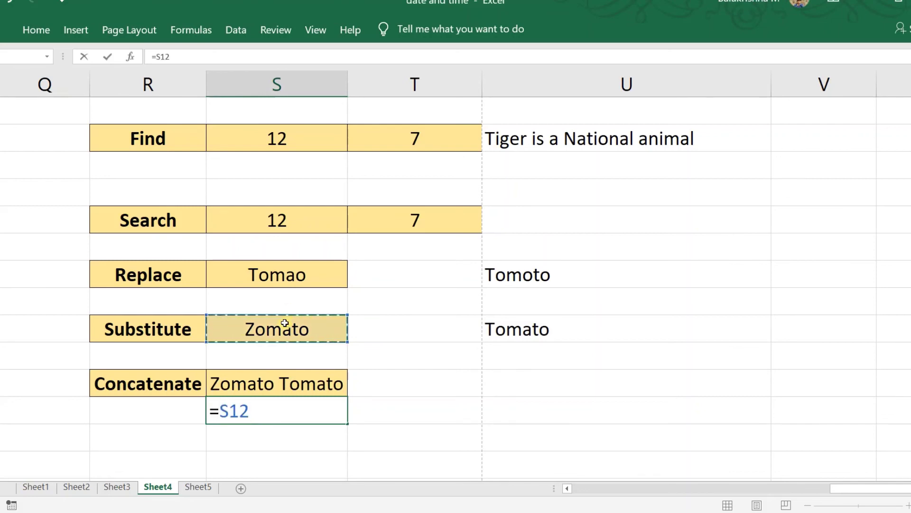
{"action": "type", "text": "&"}
{"action": "left_click", "coordinate": [558, 326]}
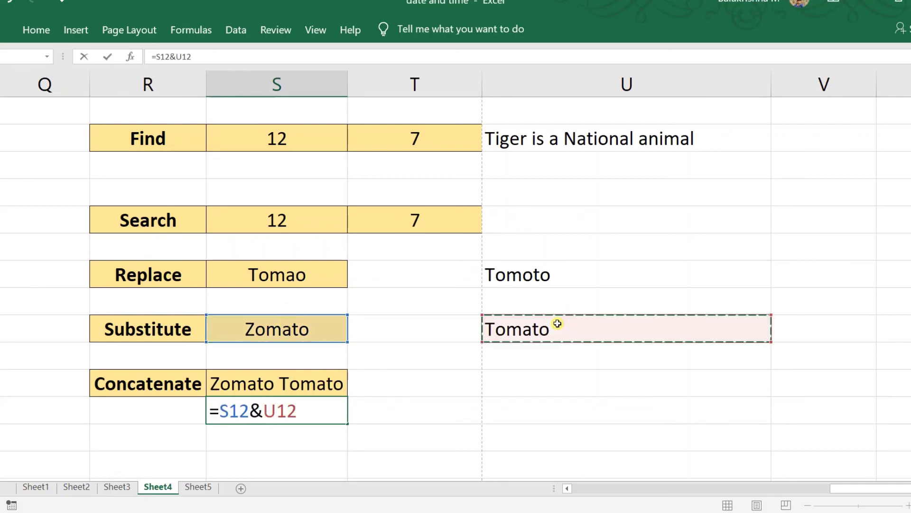
{"action": "key", "text": "Return"}
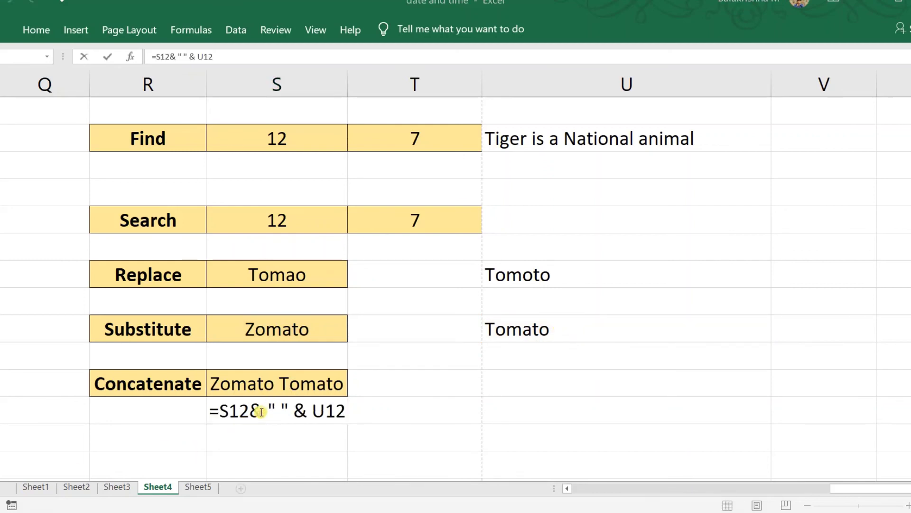
{"action": "double_click", "coordinate": [266, 410]}
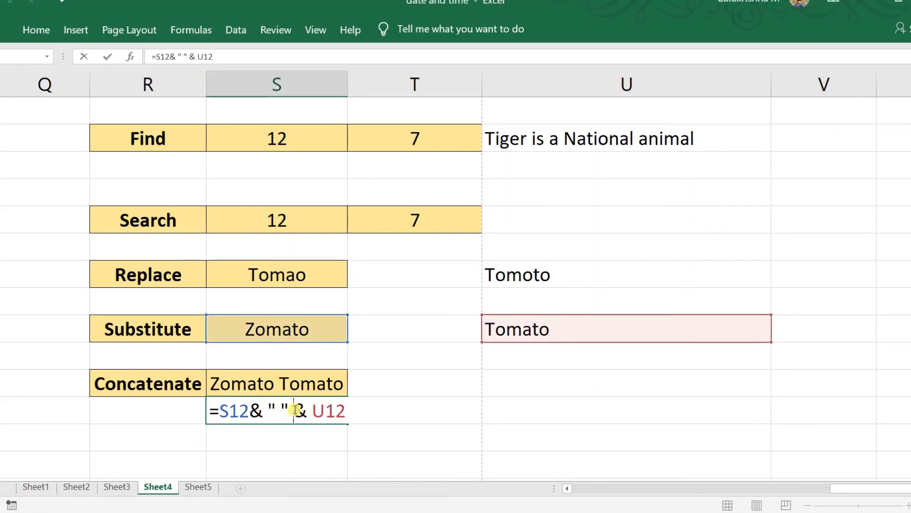
{"action": "key", "text": "Return"}
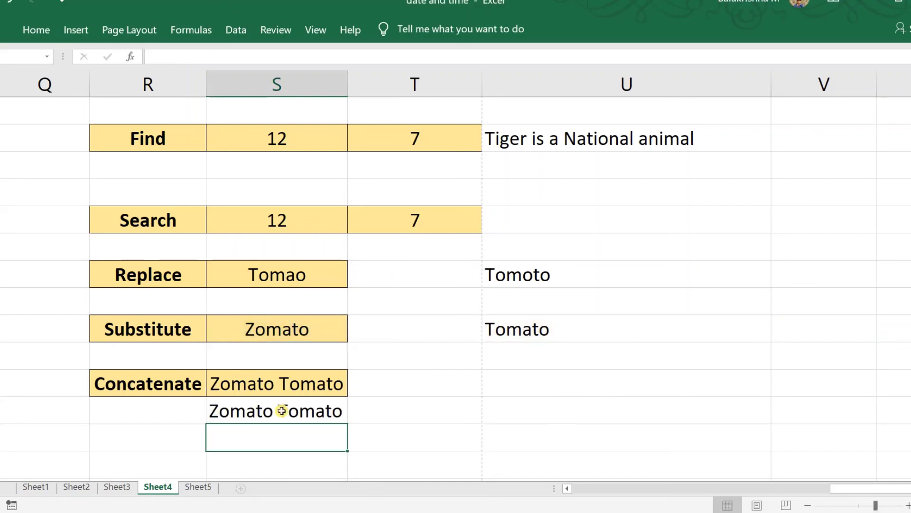